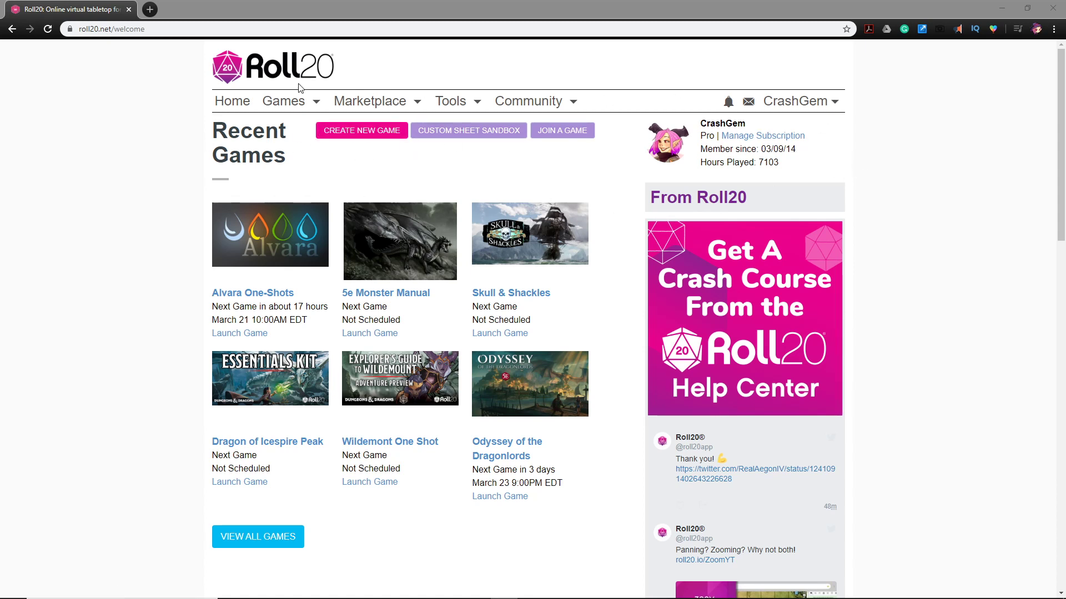
# - Open the page for creating a new game
pyautogui.moveTo(289, 104)
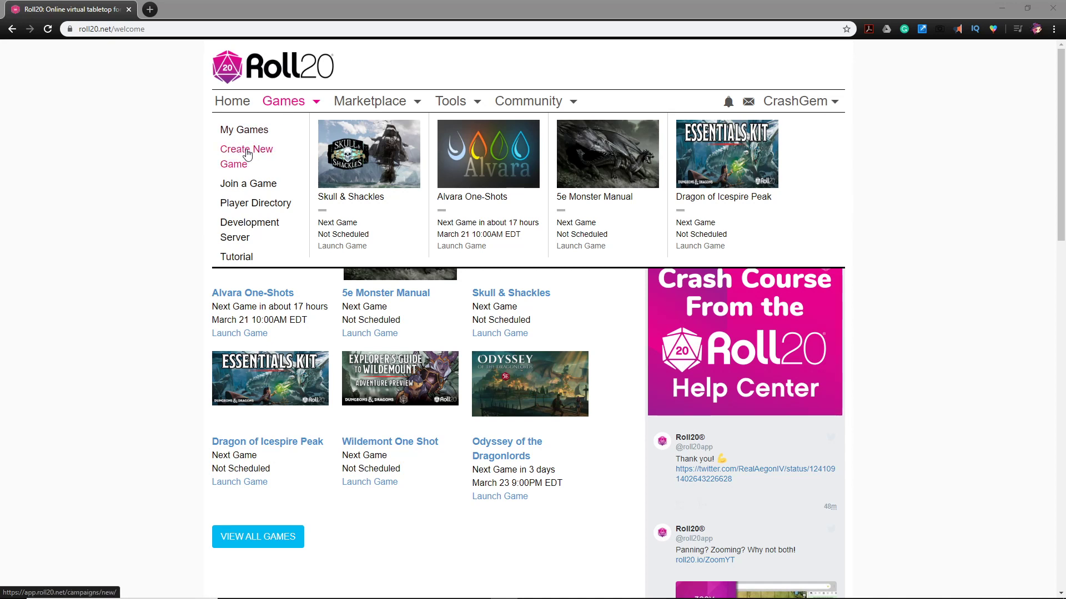
pyautogui.click(247, 132)
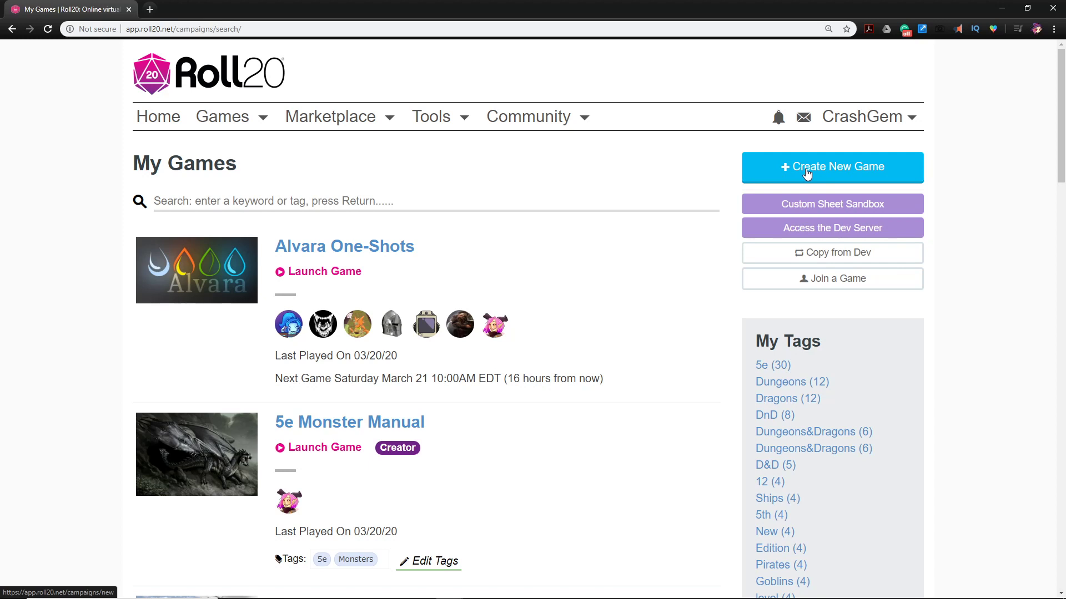
pyautogui.moveTo(228, 131)
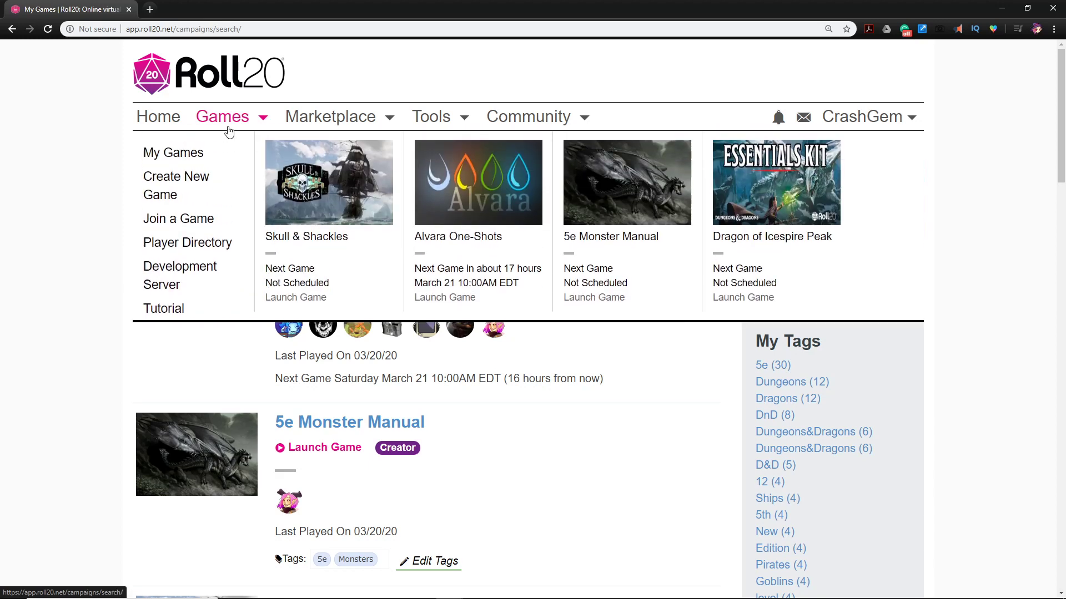
pyautogui.click(191, 183)
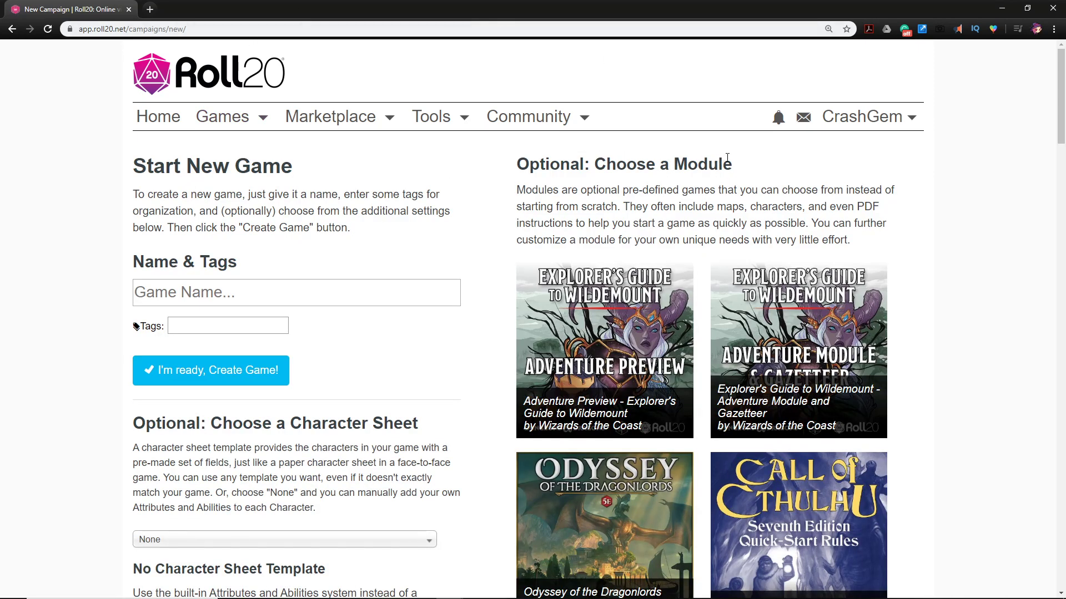
# - Look through the optional pre-defined modules offered for the new game
pyautogui.scroll(-20, 758, 253)
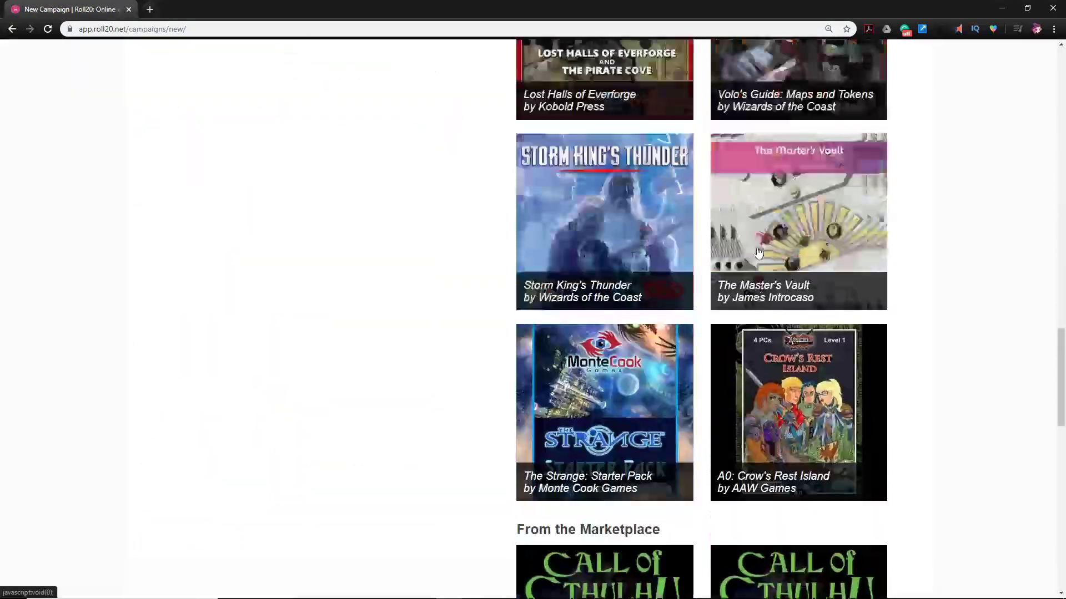
pyautogui.scroll(20, 758, 254)
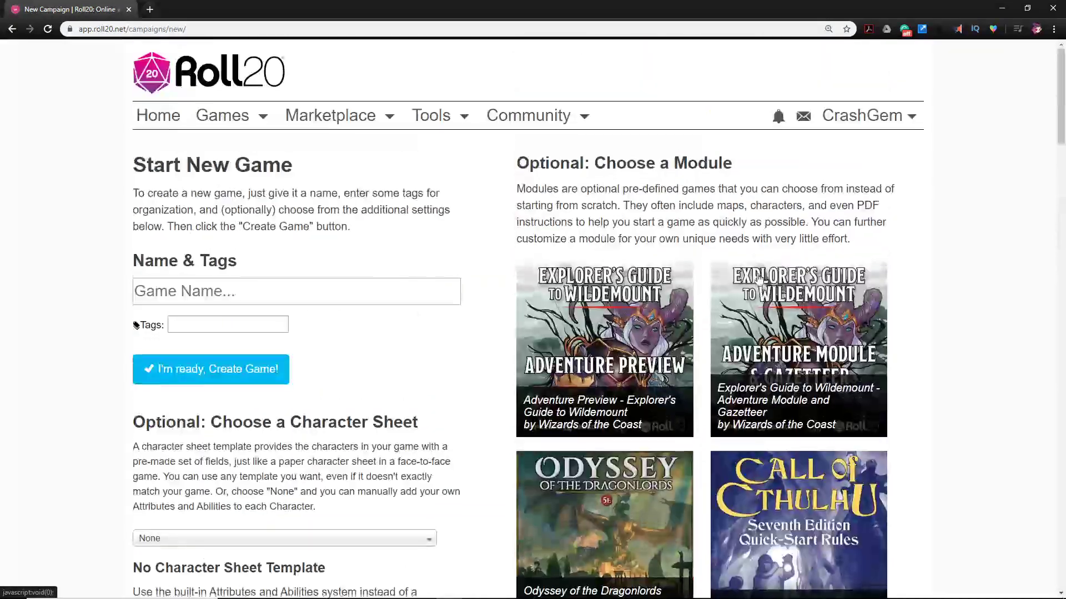
pyautogui.scroll(-1, 758, 278)
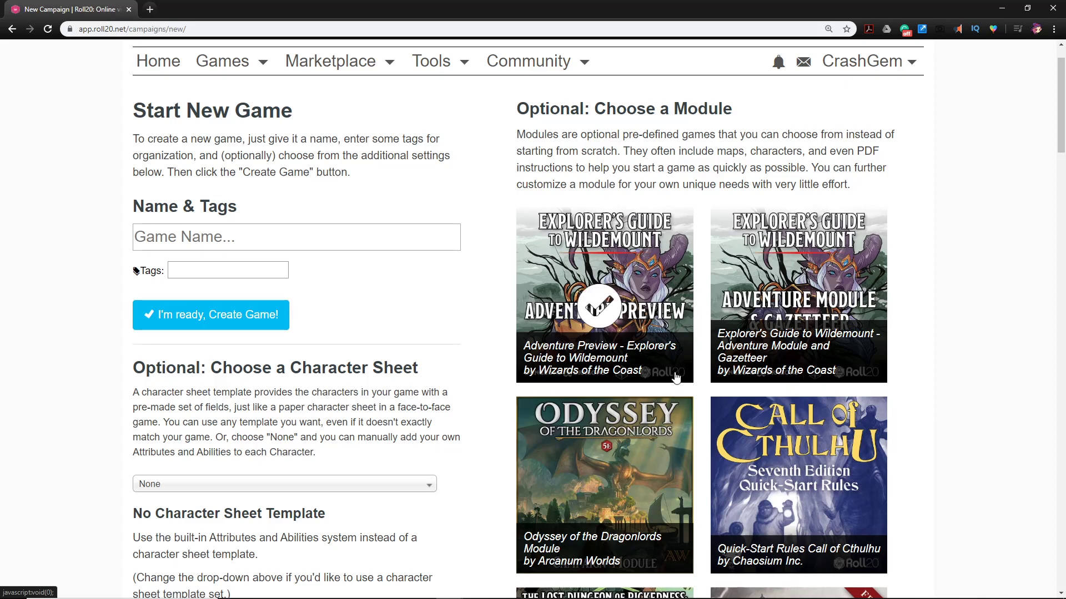
pyautogui.scroll(-6, 705, 381)
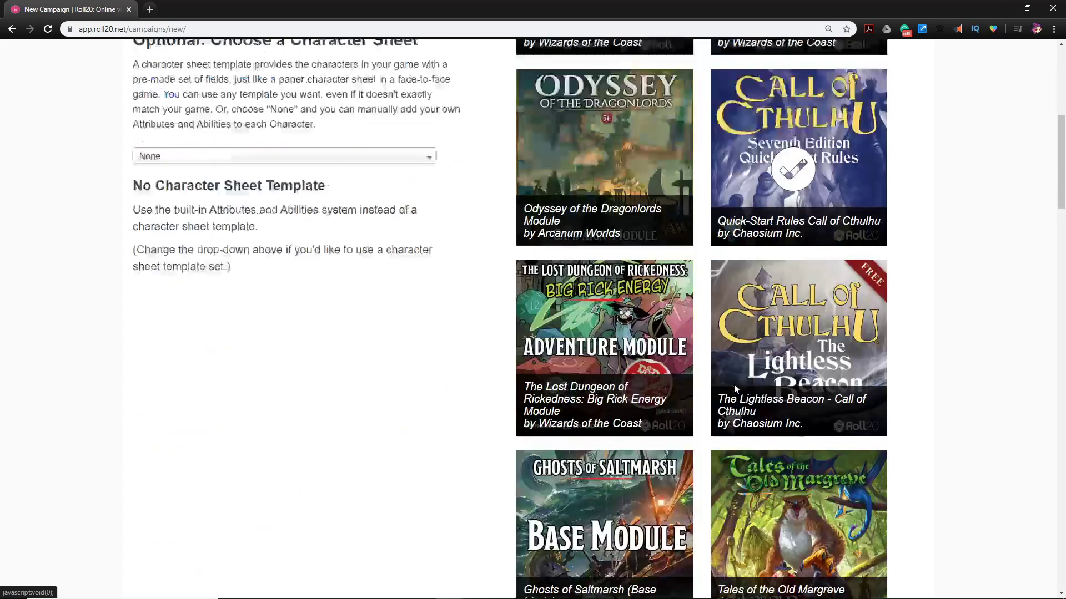
pyautogui.scroll(7, 734, 384)
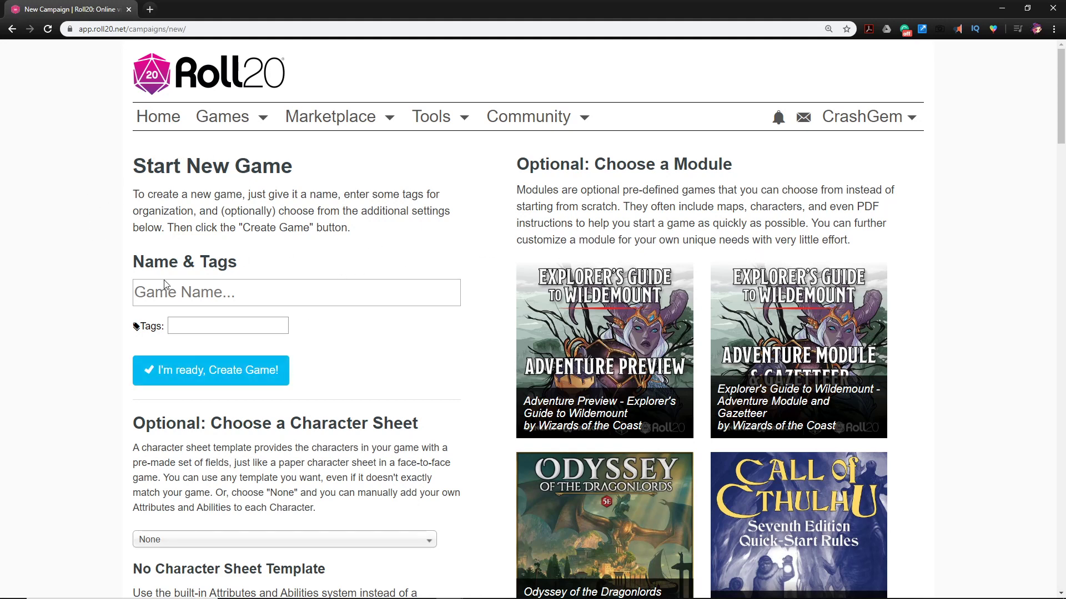
# - Name the new game 2020 Tutorial Campaign and tag it with 5e, Roll20 and Tutorial
pyautogui.click(178, 291)
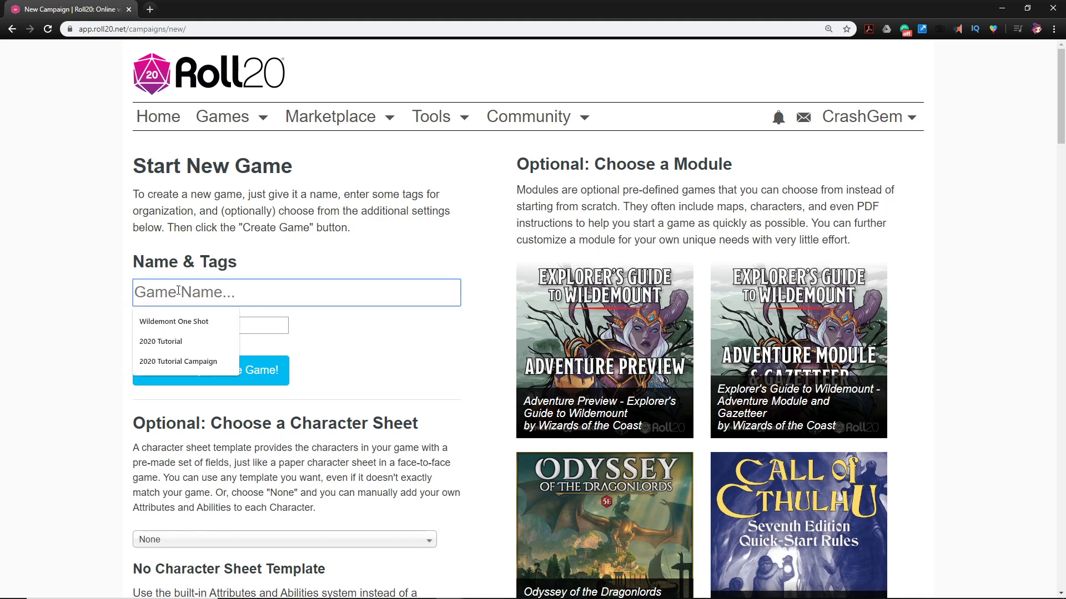
pyautogui.click(165, 362)
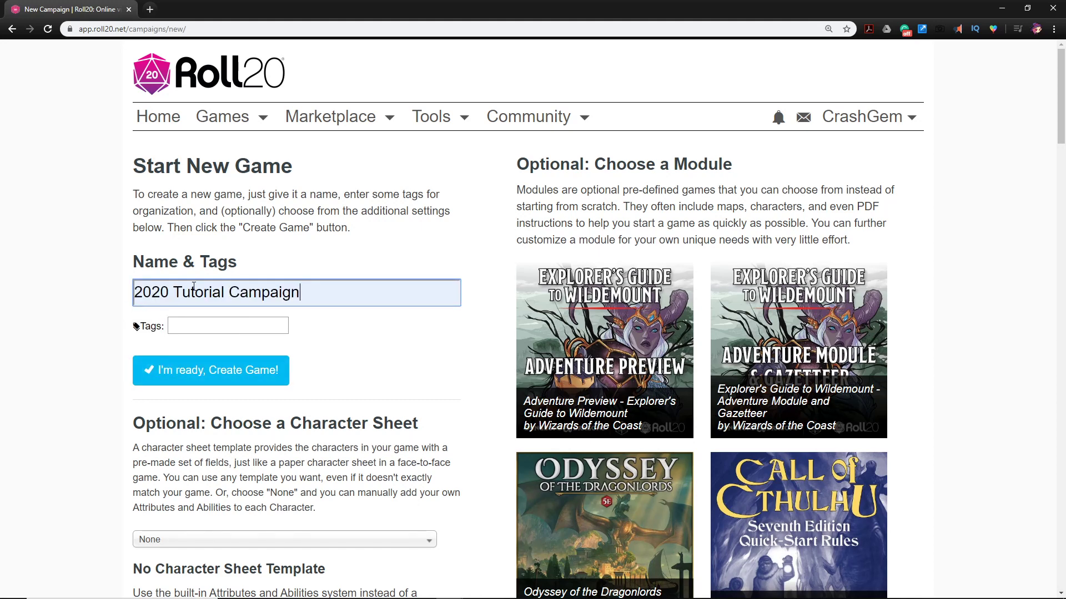
pyautogui.click(211, 327)
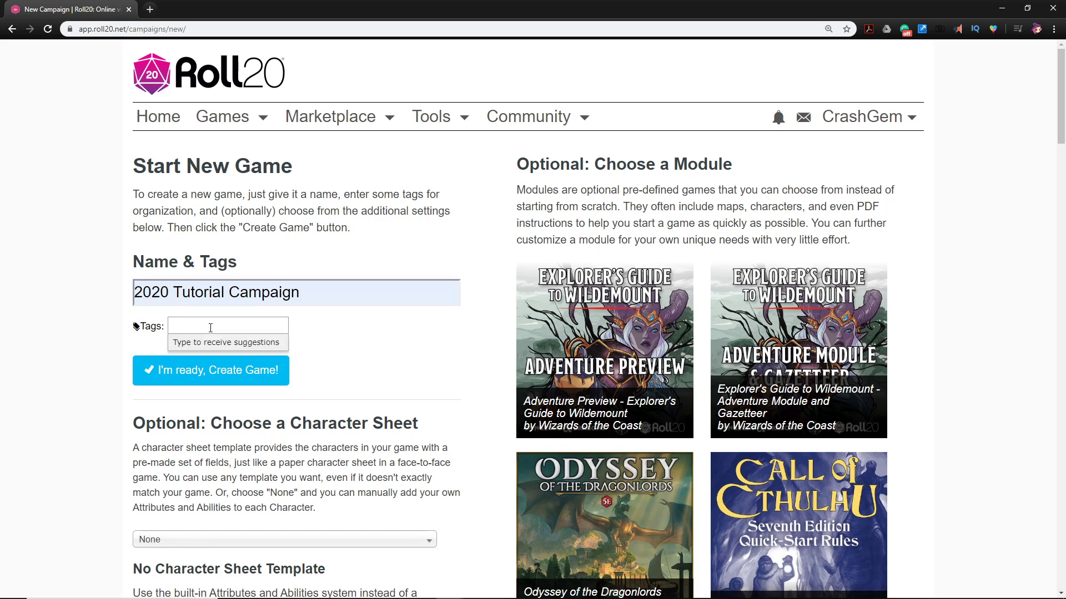
pyautogui.write('5e')
pyautogui.press('Return')
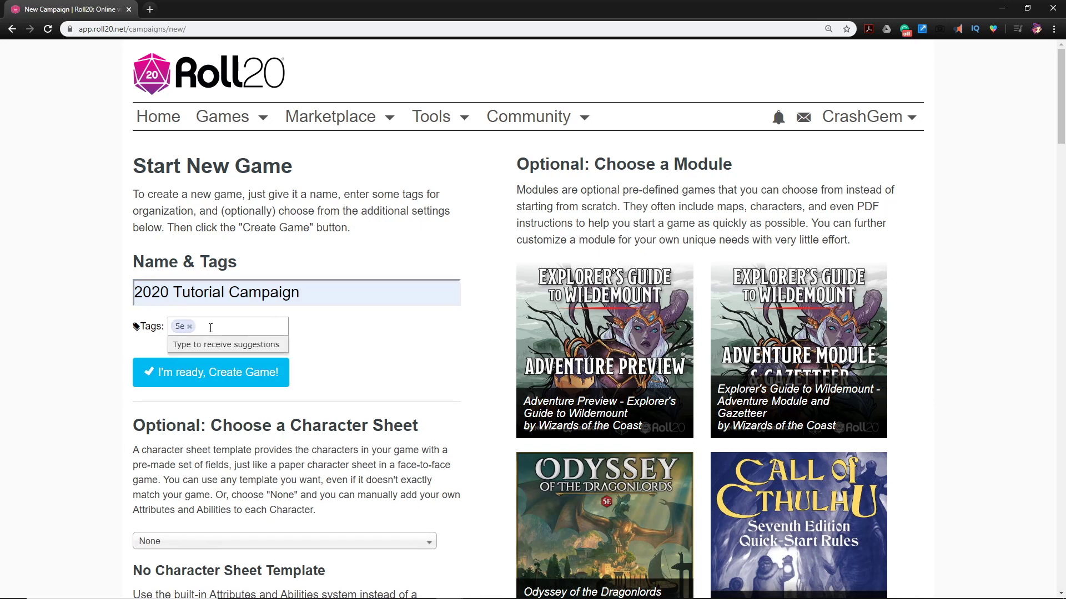
pyautogui.write('Roll20')
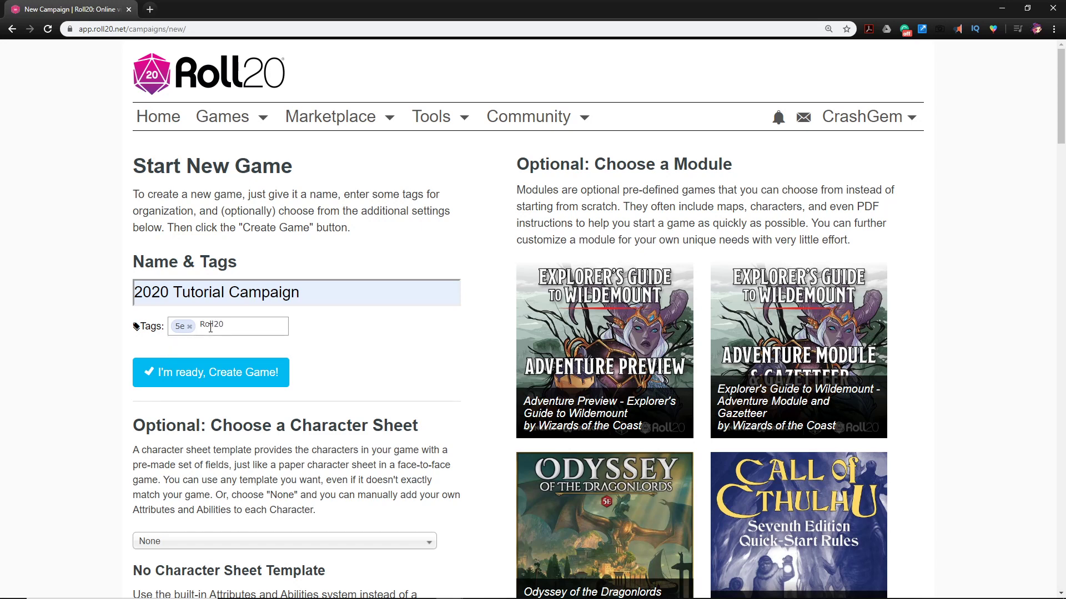
pyautogui.press('Return')
pyautogui.write('Tutorial')
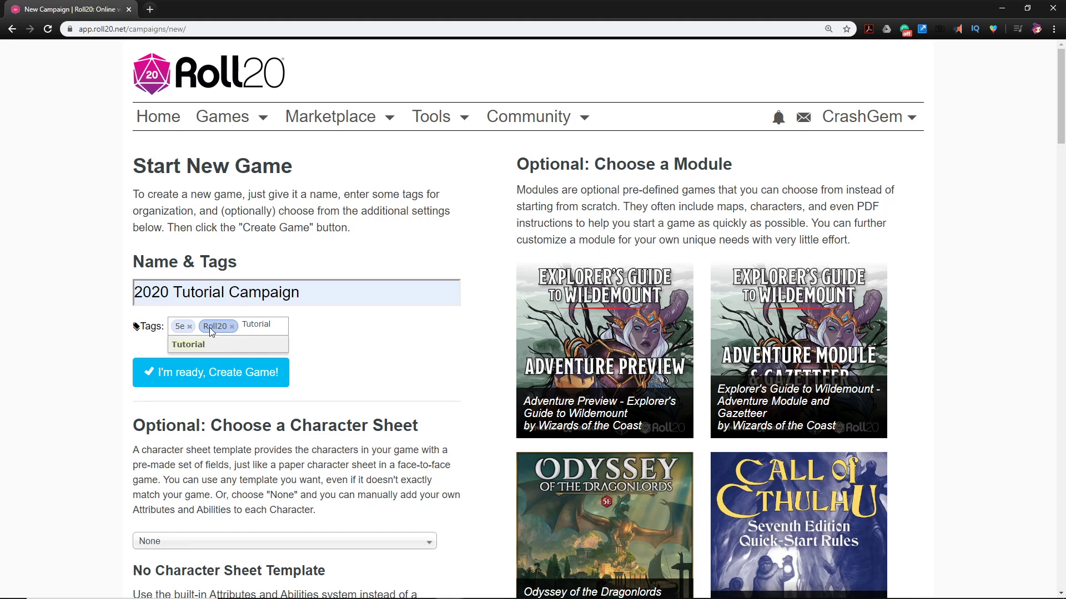
pyautogui.click(206, 345)
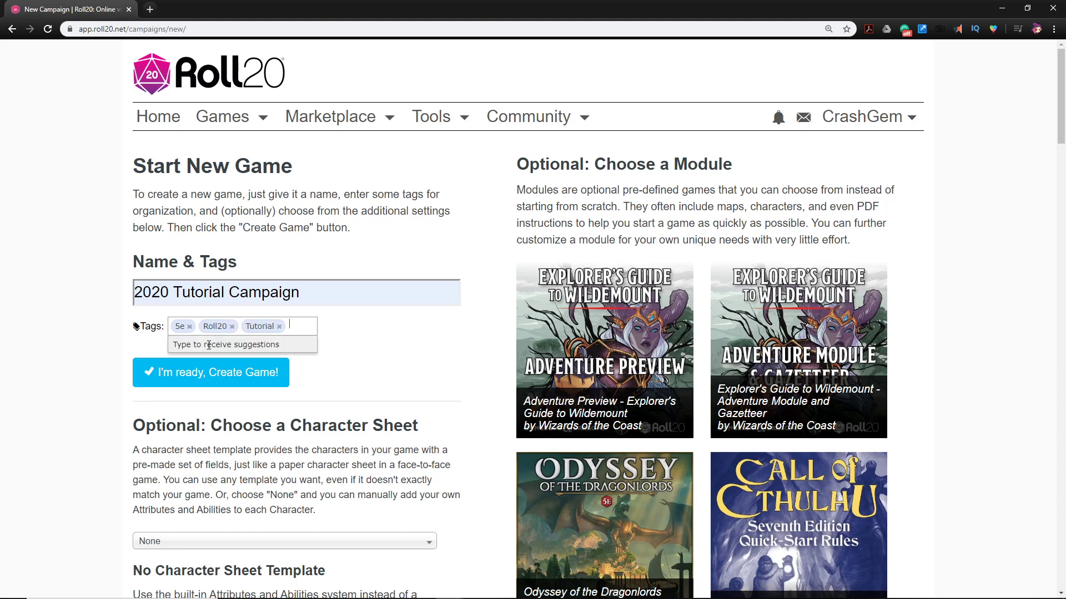
pyautogui.click(414, 376)
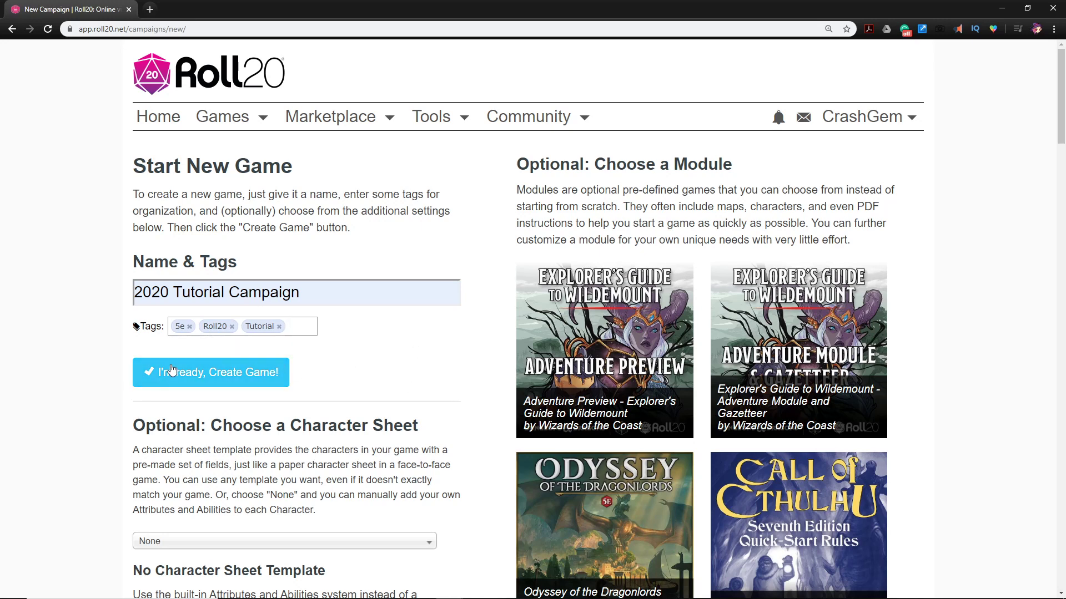
# - Search the character sheet templates for 5e and choose D&D 5E by Roll20 for the game
pyautogui.scroll(-3, 218, 350)
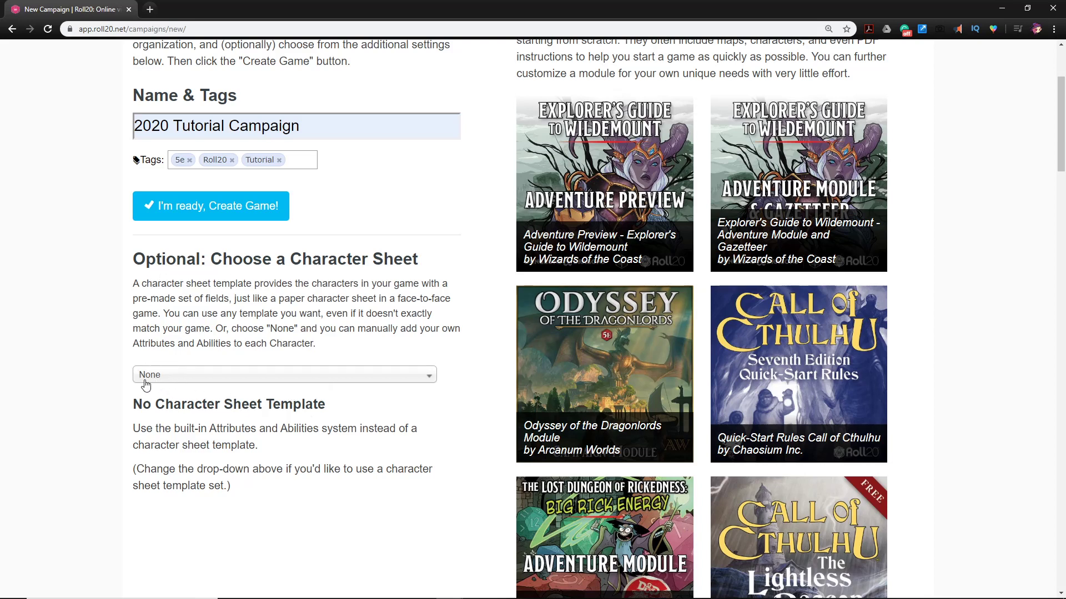
pyautogui.click(208, 378)
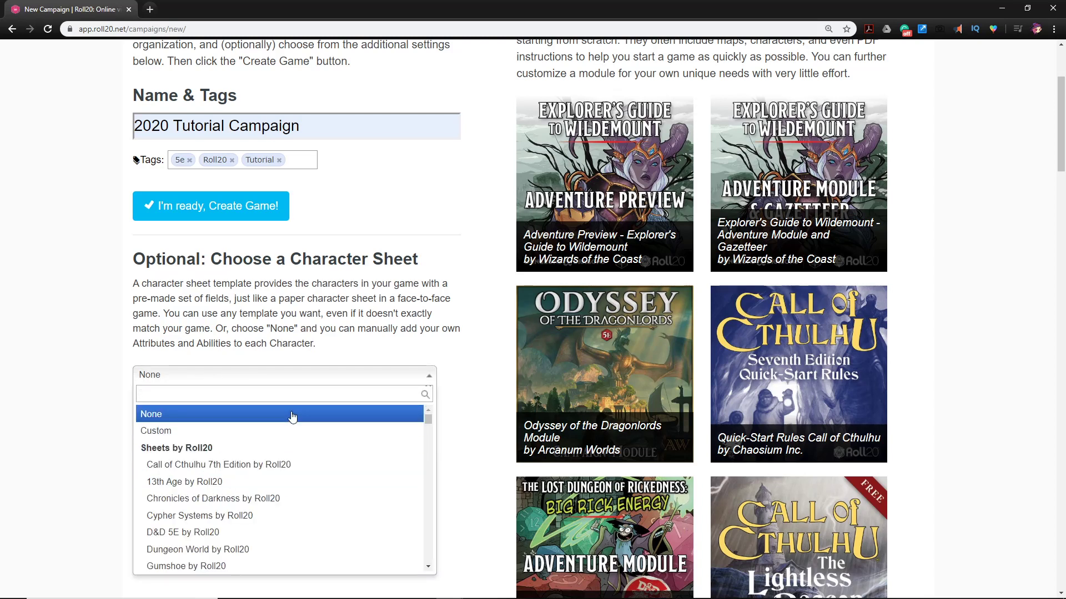
pyautogui.write('5e')
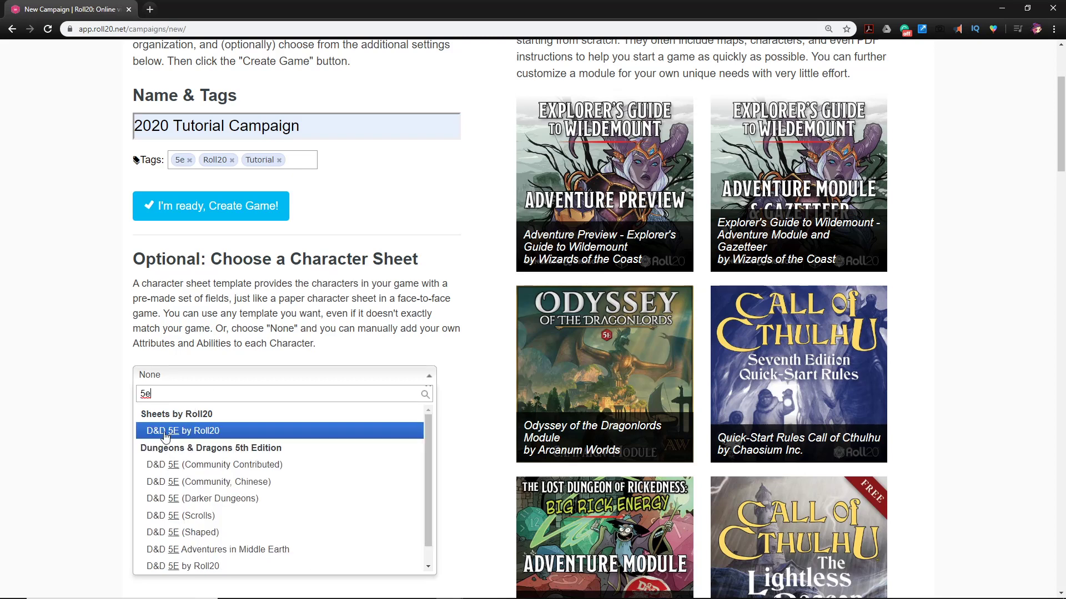
pyautogui.click(180, 438)
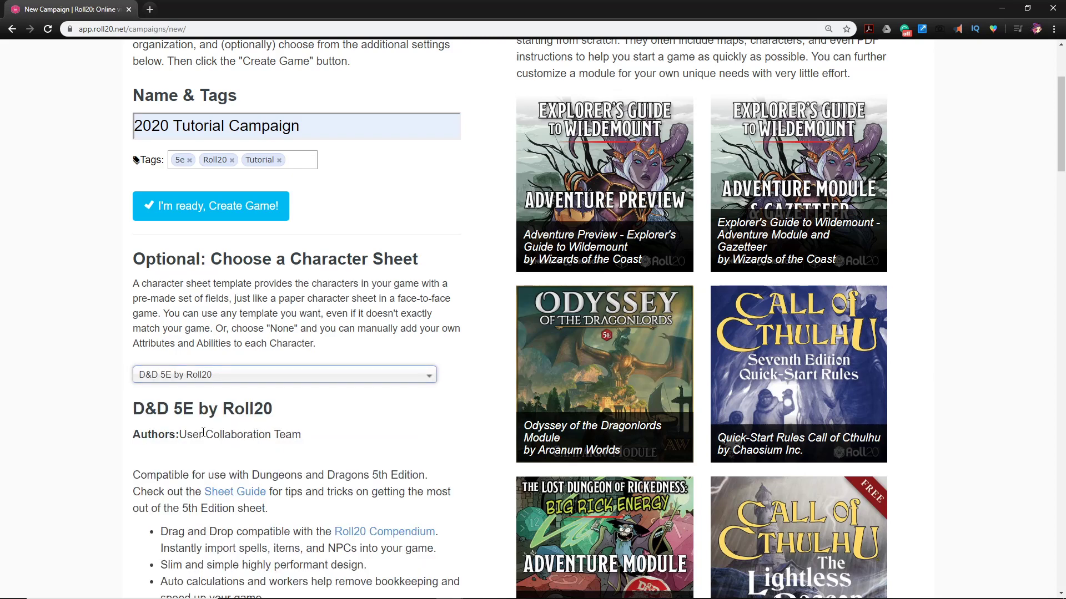
# - Review the preview image and feature list of the chosen D&D 5E character sheet
pyautogui.scroll(-6, 336, 399)
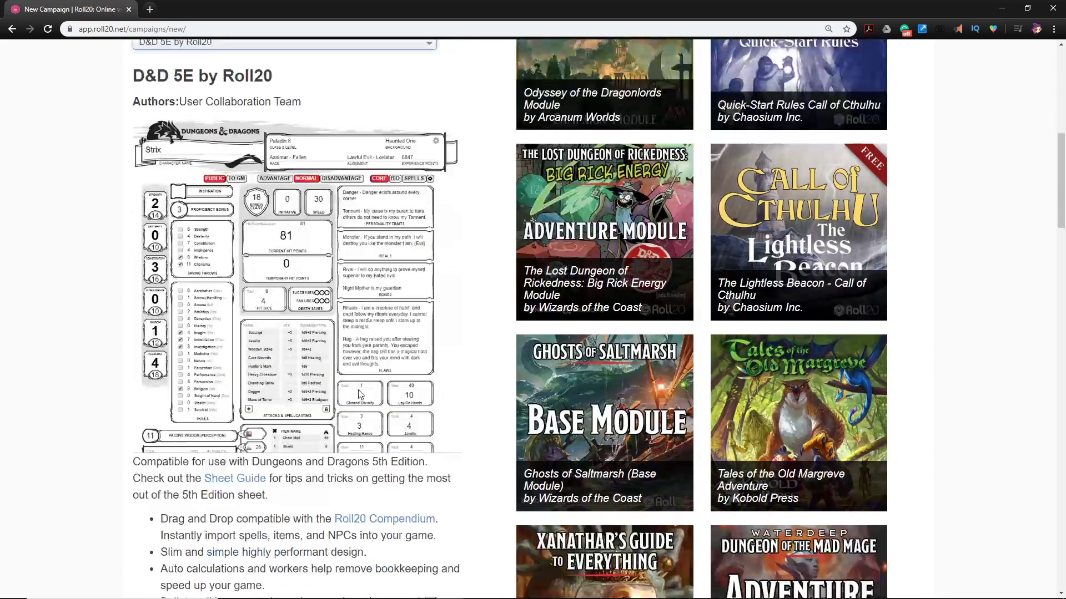
pyautogui.scroll(-2, 361, 396)
pyautogui.scroll(-2, 365, 399)
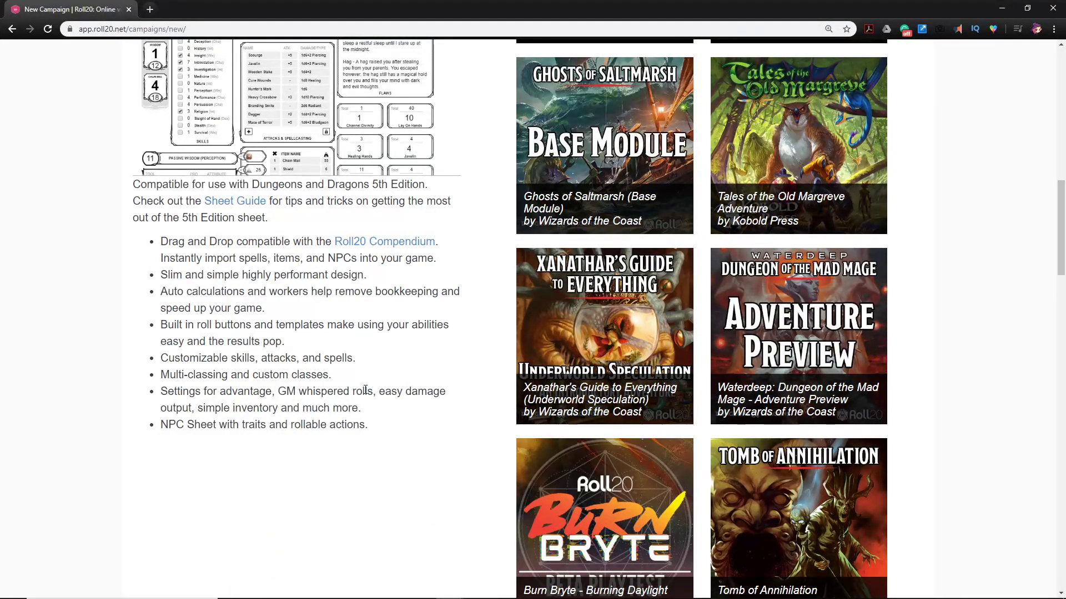
pyautogui.scroll(2, 365, 388)
pyautogui.scroll(3, 364, 389)
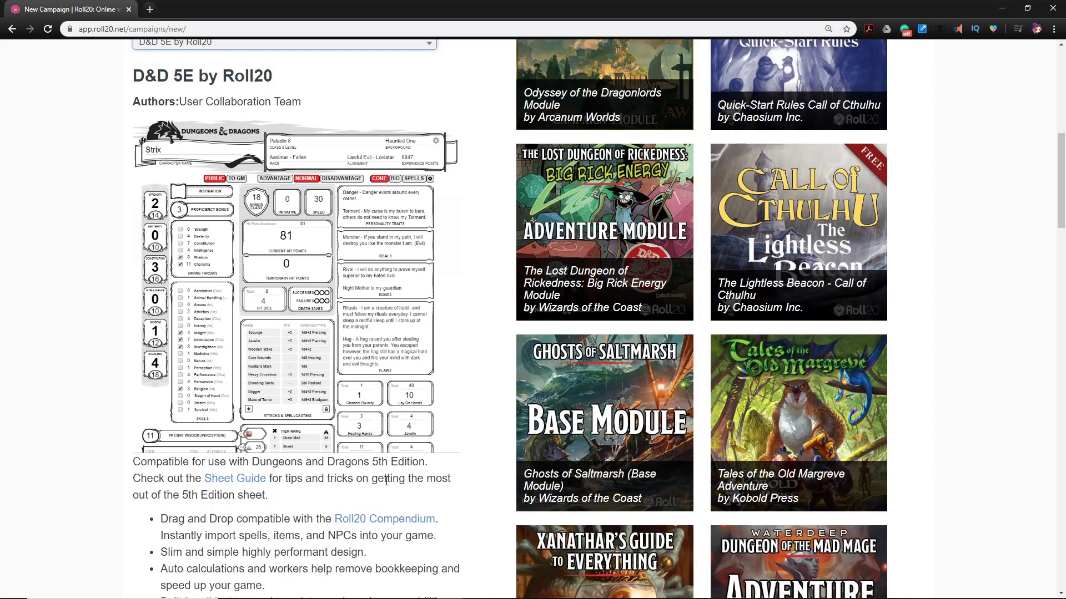
pyautogui.scroll(2, 384, 481)
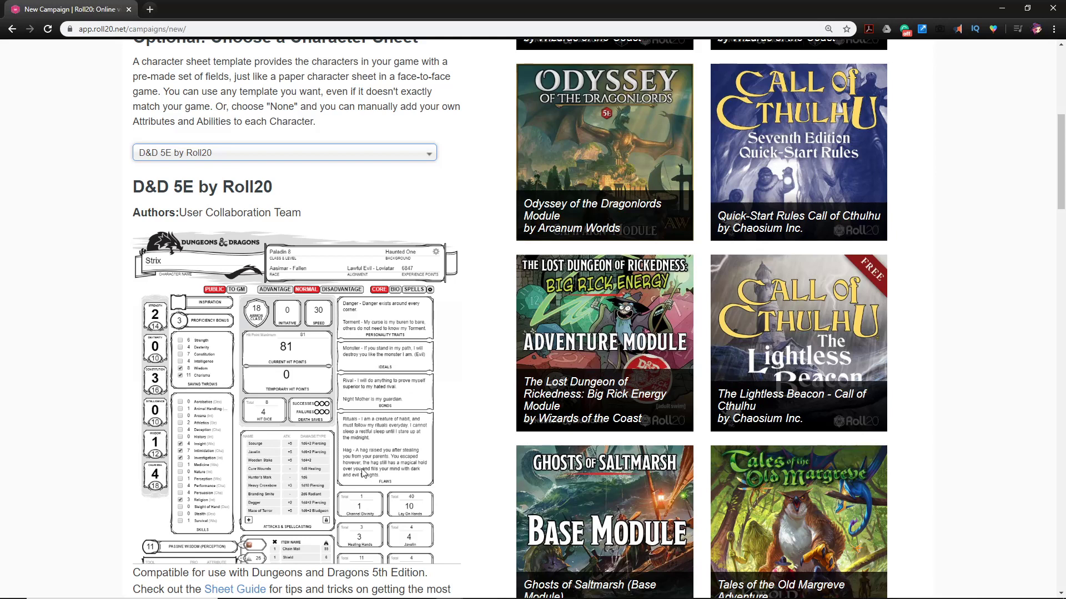
pyautogui.scroll(-1, 248, 436)
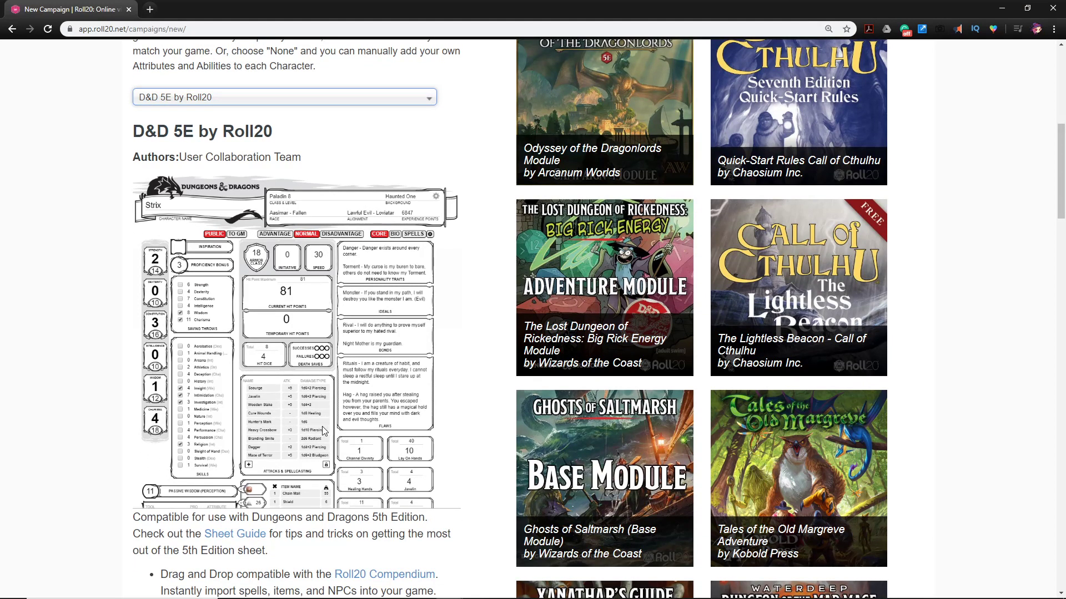
pyautogui.scroll(3, 322, 426)
pyautogui.scroll(8, 322, 402)
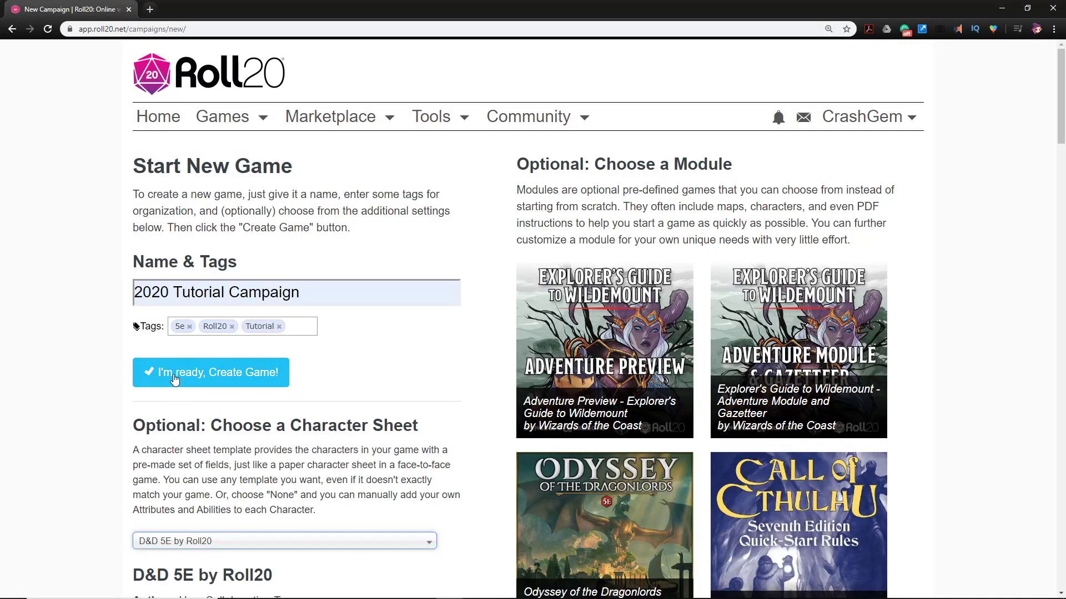
# - Create the game and add the artwork of three goblins as its header image
pyautogui.click(218, 373)
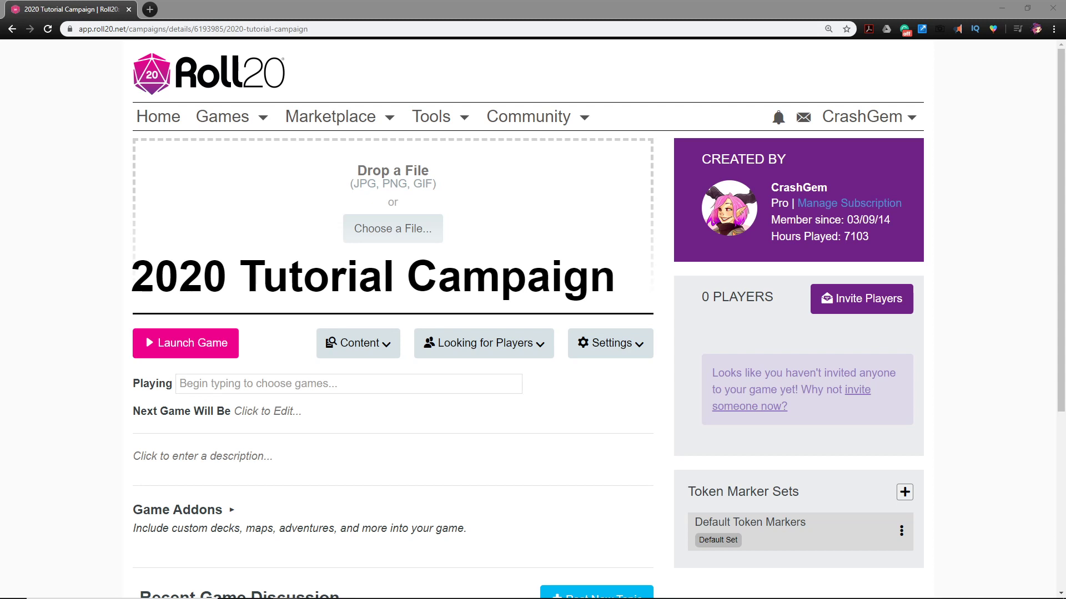
pyautogui.moveTo(1065, 278); pyautogui.dragTo(350, 233)
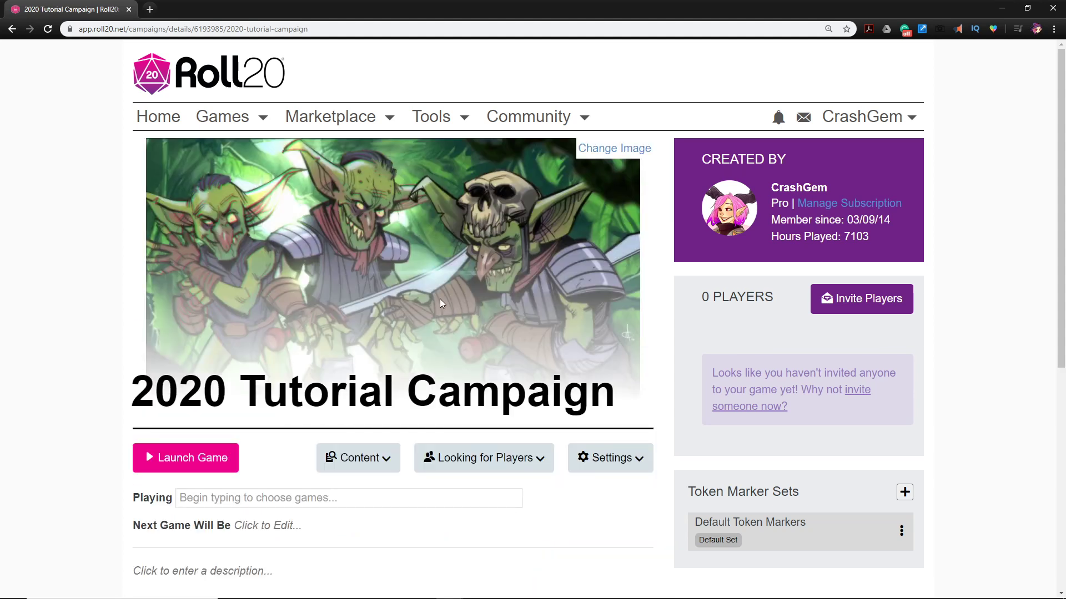
# - Set the game system being played in the campaign to D&D 5E
pyautogui.scroll(-4, 483, 300)
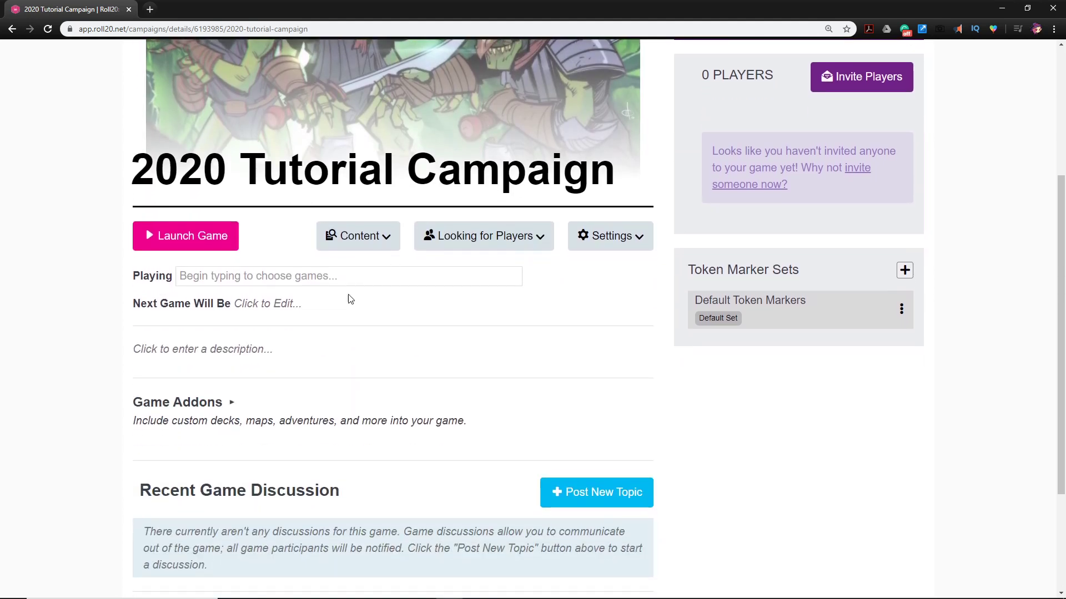
pyautogui.scroll(2, 356, 273)
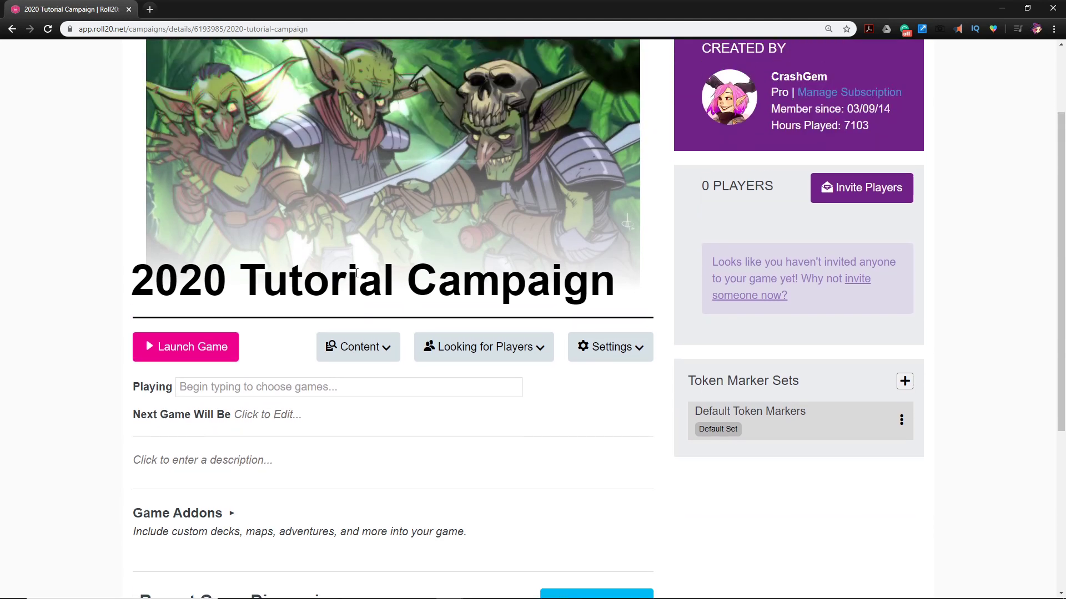
pyautogui.click(192, 387)
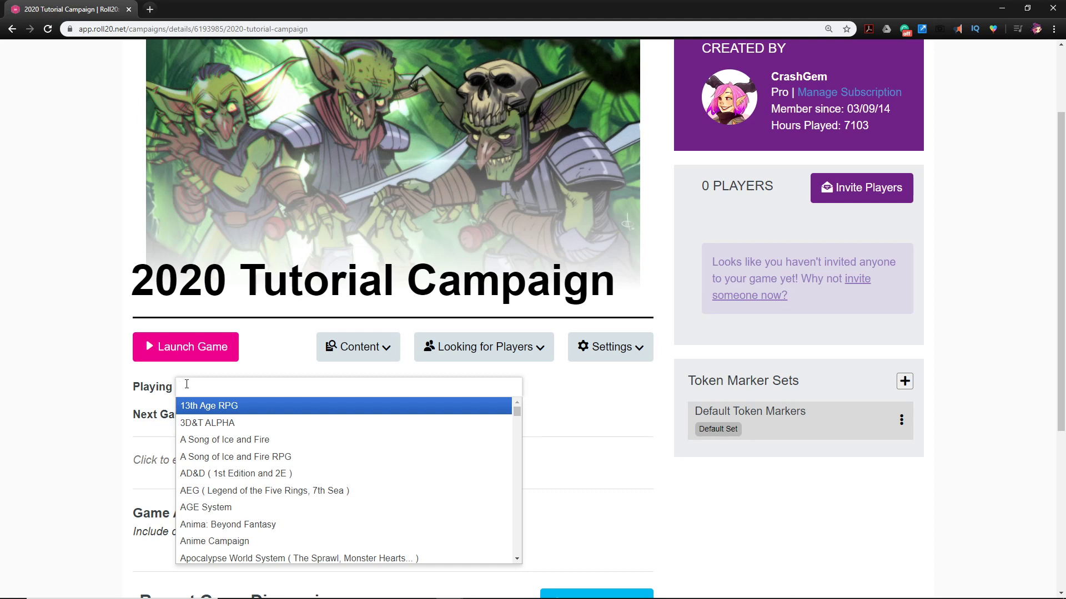
pyautogui.write('5e')
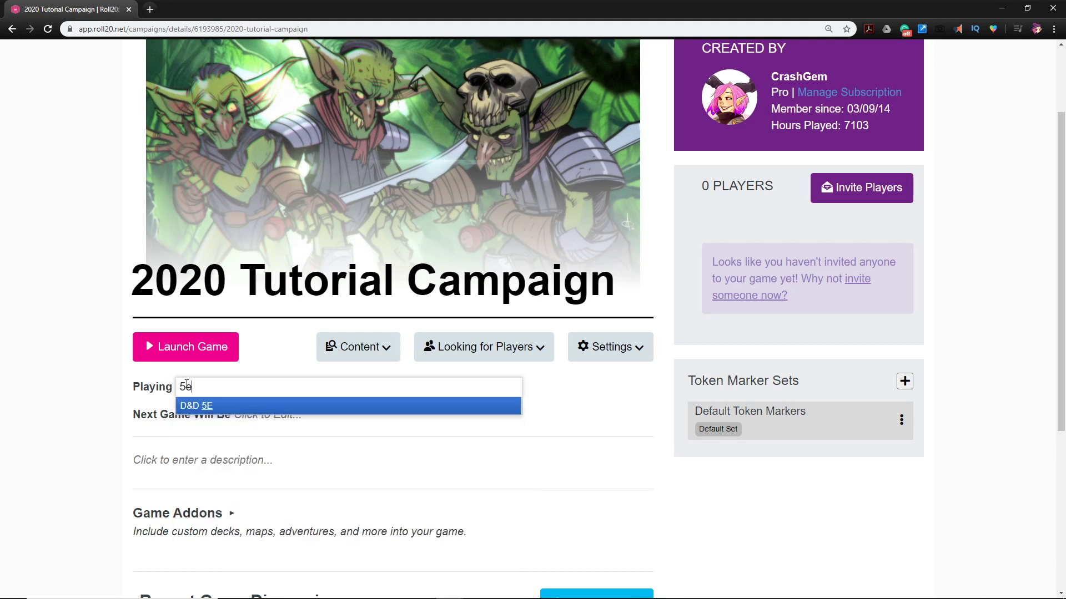
pyautogui.click(206, 406)
pyautogui.moveTo(72, 469); pyautogui.dragTo(179, 442)
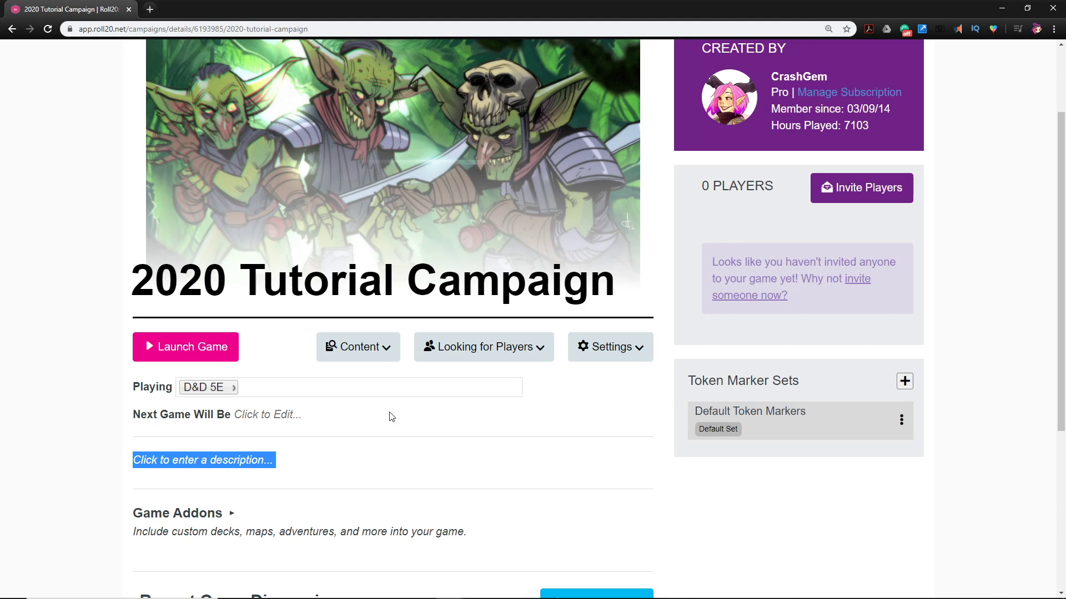
pyautogui.scroll(2, 392, 415)
pyautogui.scroll(-2, 428, 352)
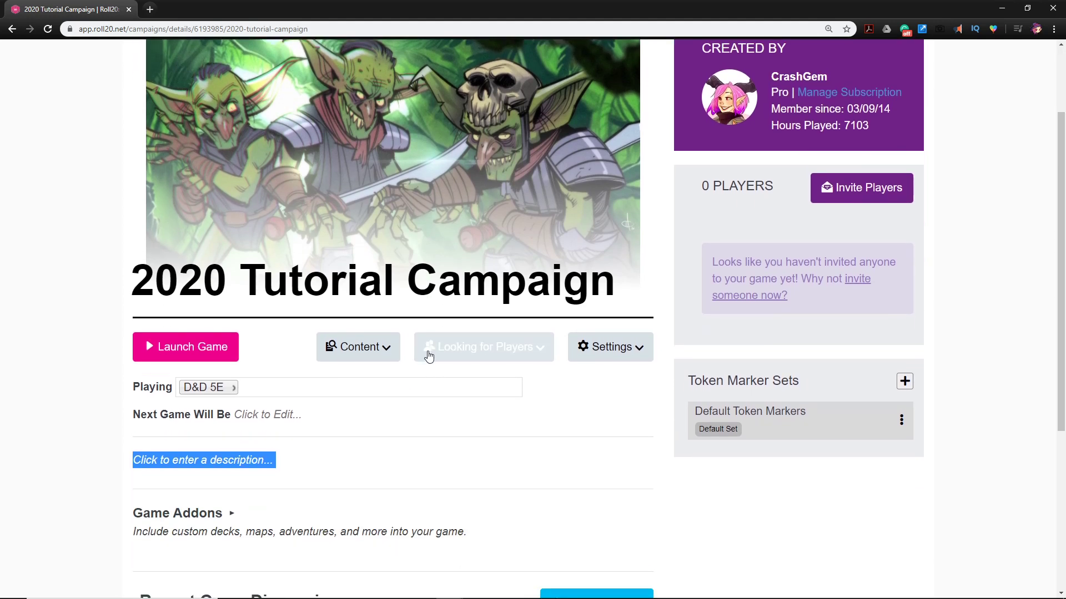
# - Schedule the next game for March 24, 2020 at 8:00 PM and save the date
pyautogui.click(264, 417)
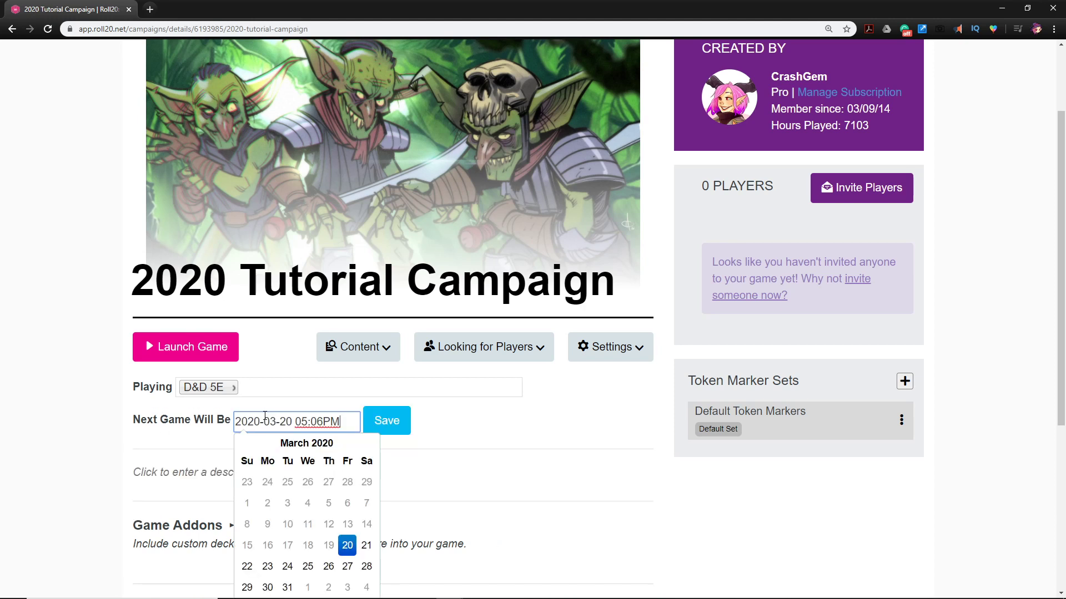
pyautogui.scroll(-1, 282, 415)
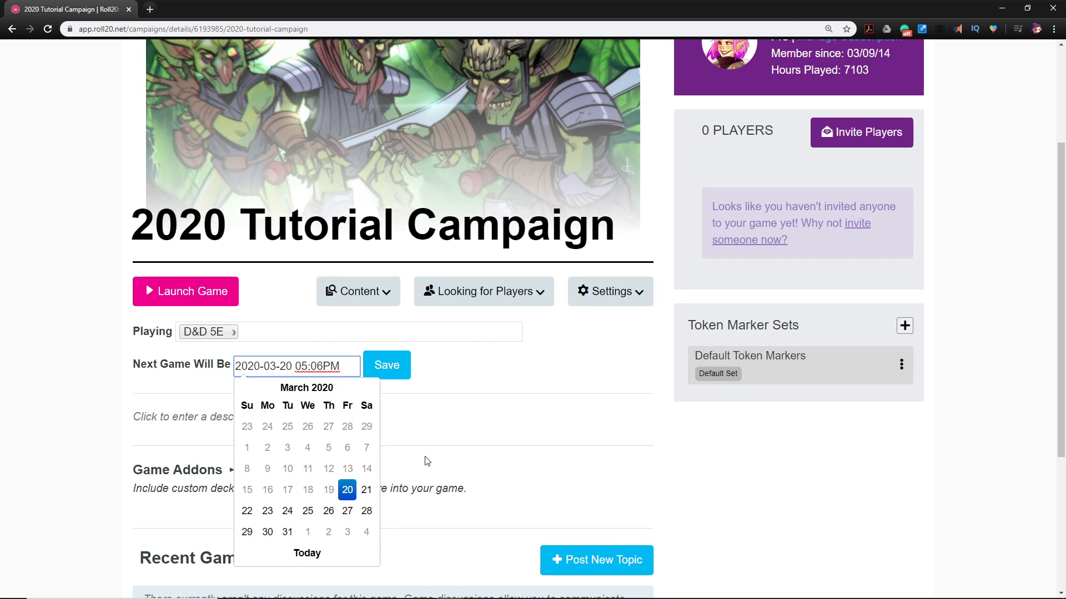
pyautogui.click(287, 522)
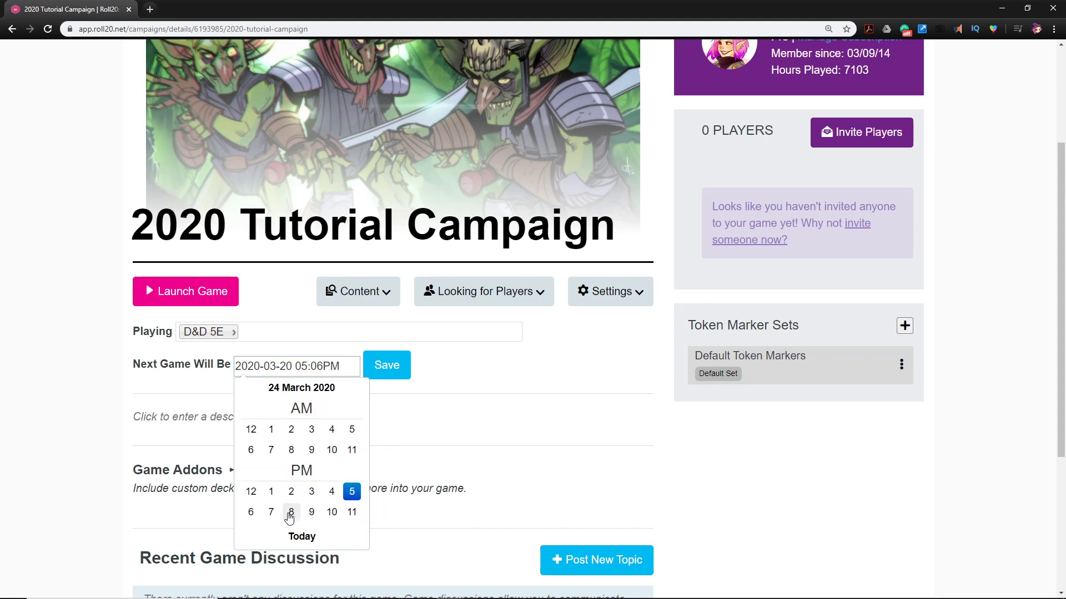
pyautogui.click(291, 512)
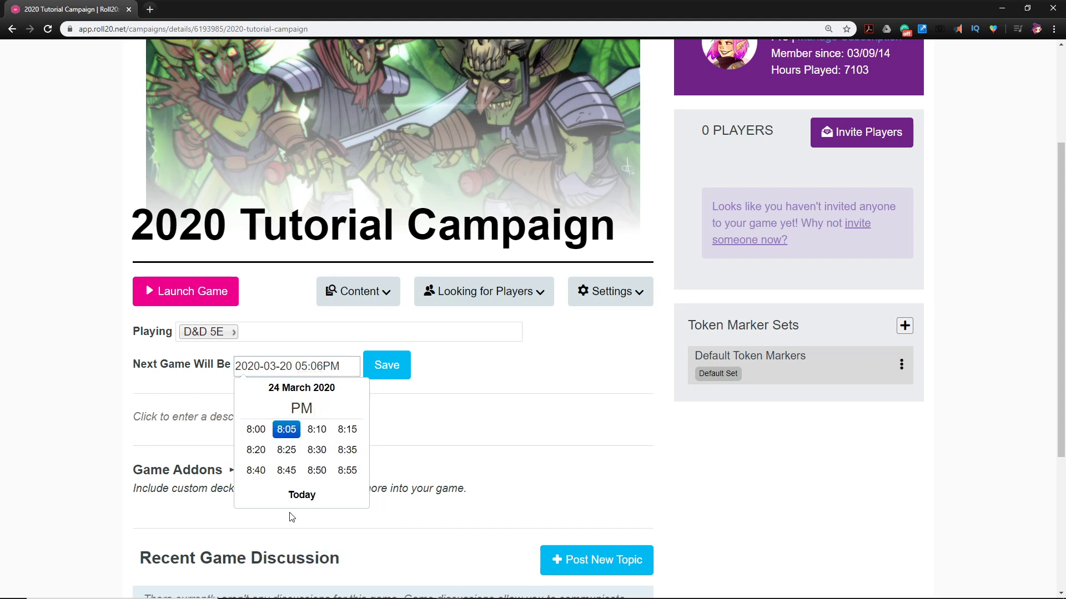
pyautogui.click(267, 430)
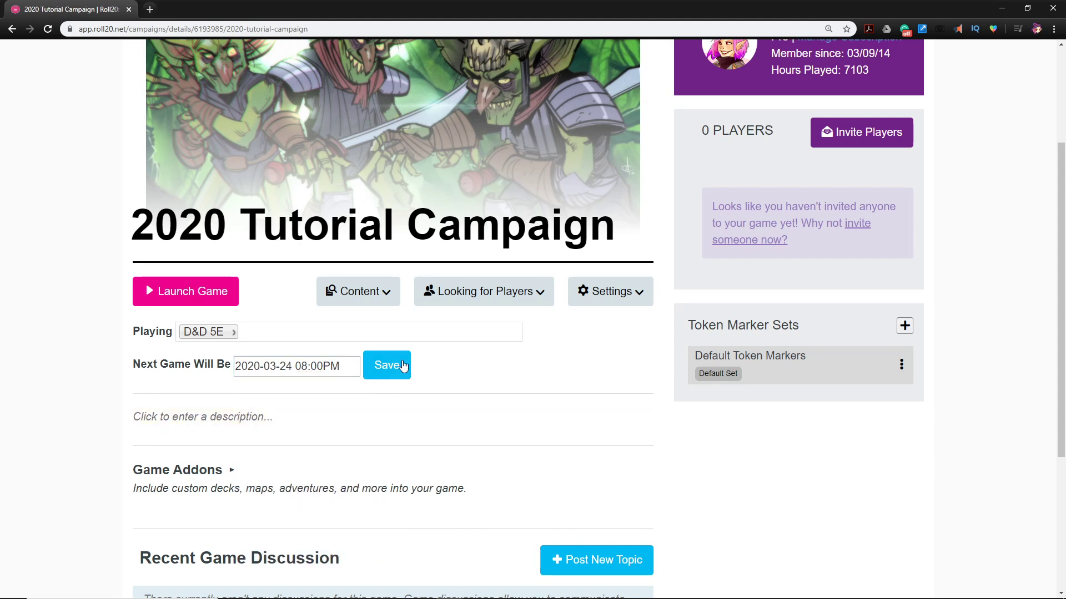
pyautogui.click(387, 368)
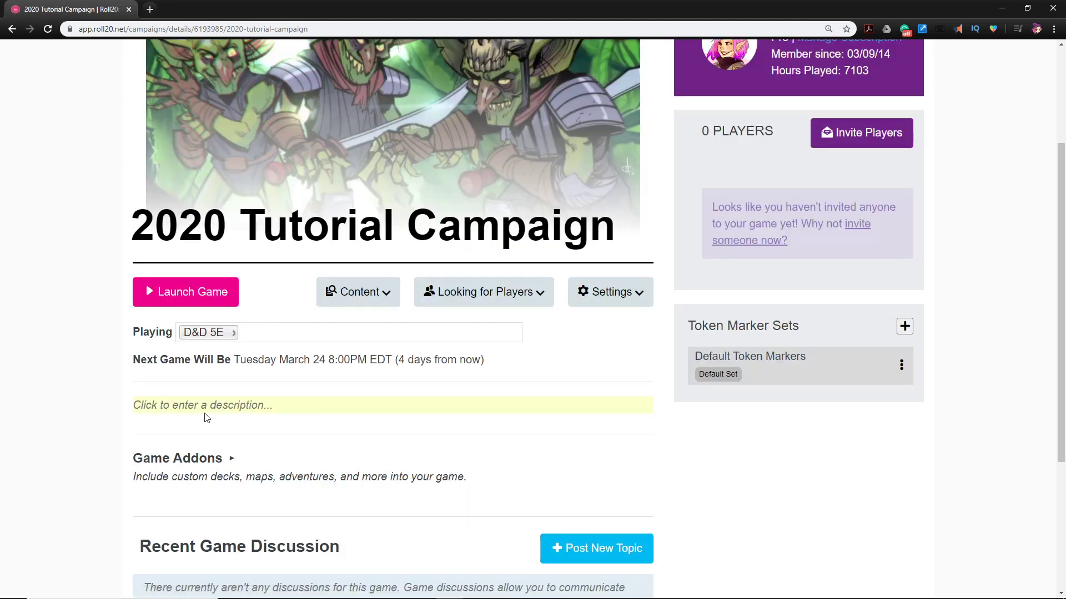
# - Add and save the game description "This campaign is designed to help learn roll20."
pyautogui.click(176, 405)
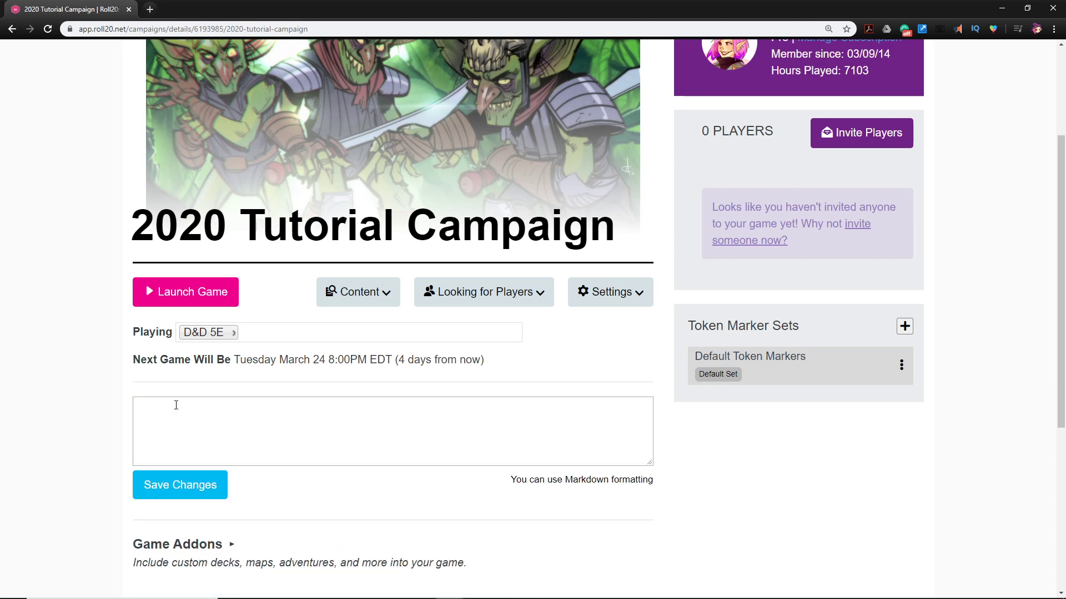
pyautogui.click(183, 420)
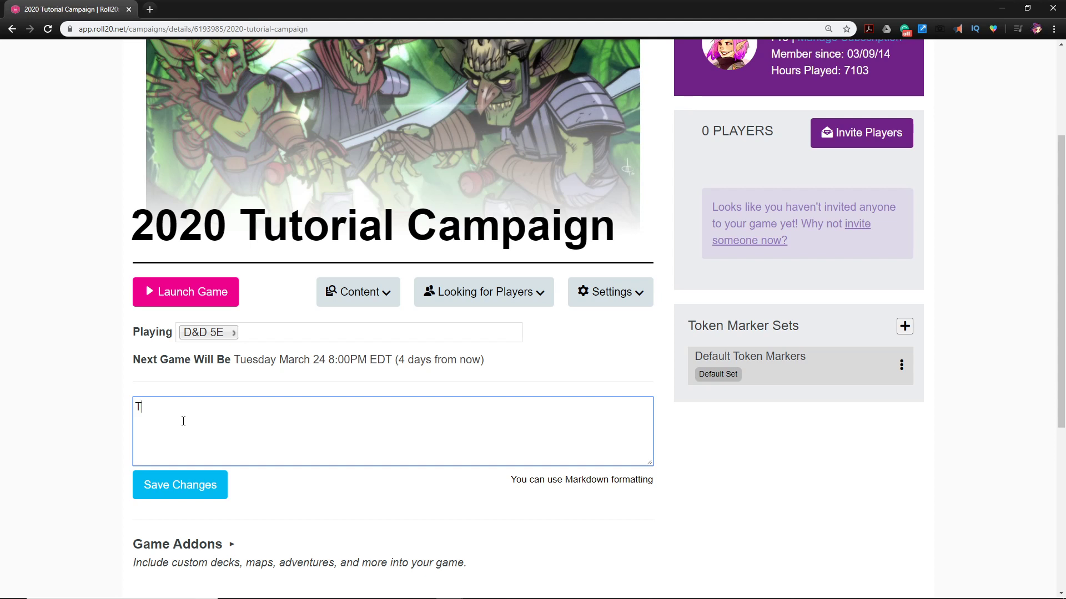
pyautogui.write('This campaign is designed to help learn roll20.')
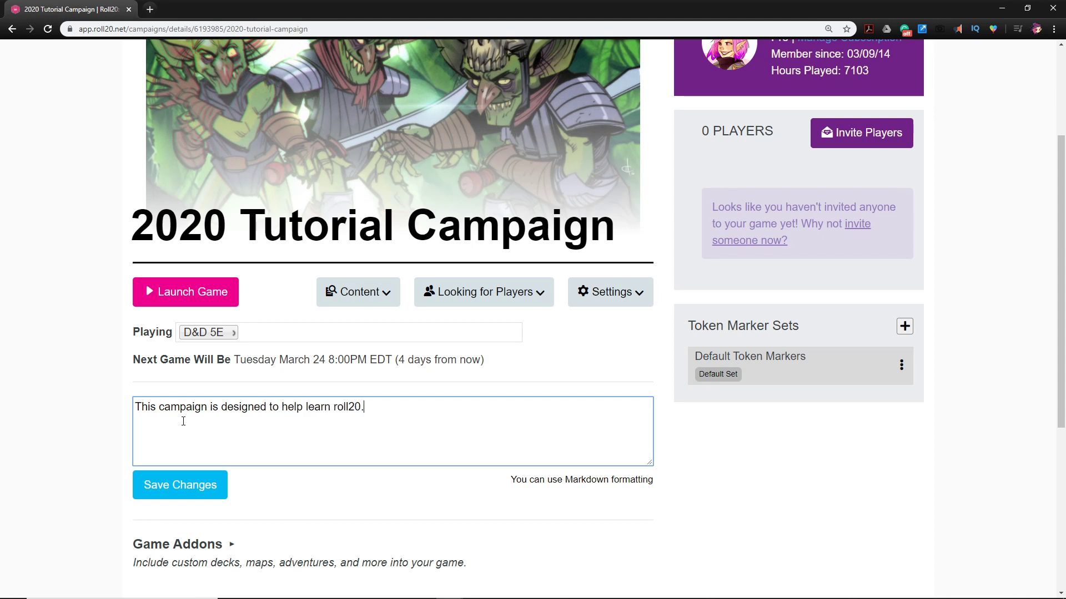
pyautogui.click(179, 485)
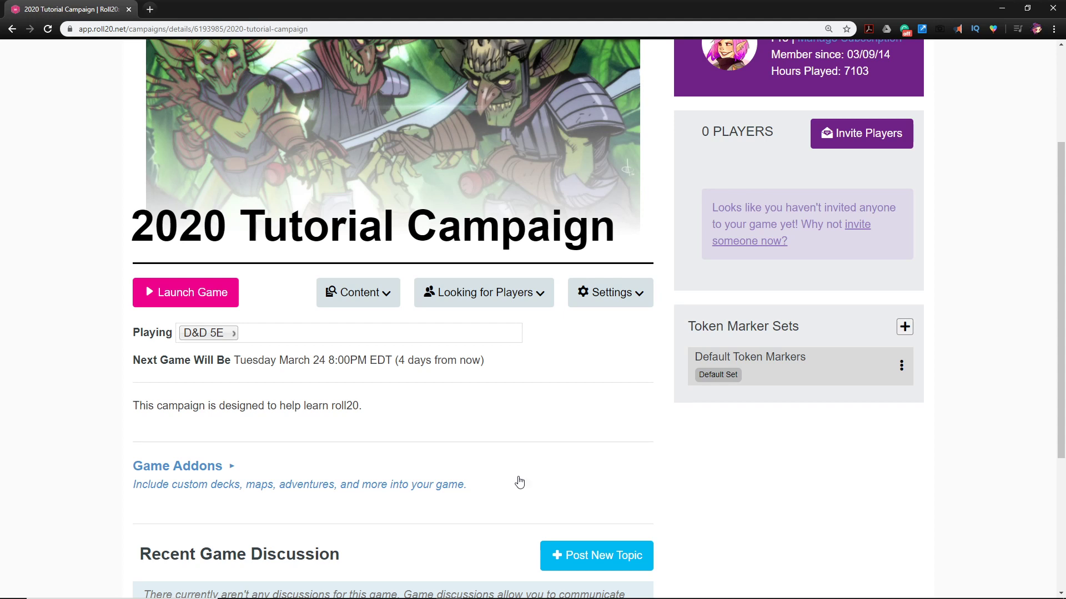
# - Expand the Game Addons section and look through the available decks, maps and adventures without adding any
pyautogui.scroll(-3, 378, 404)
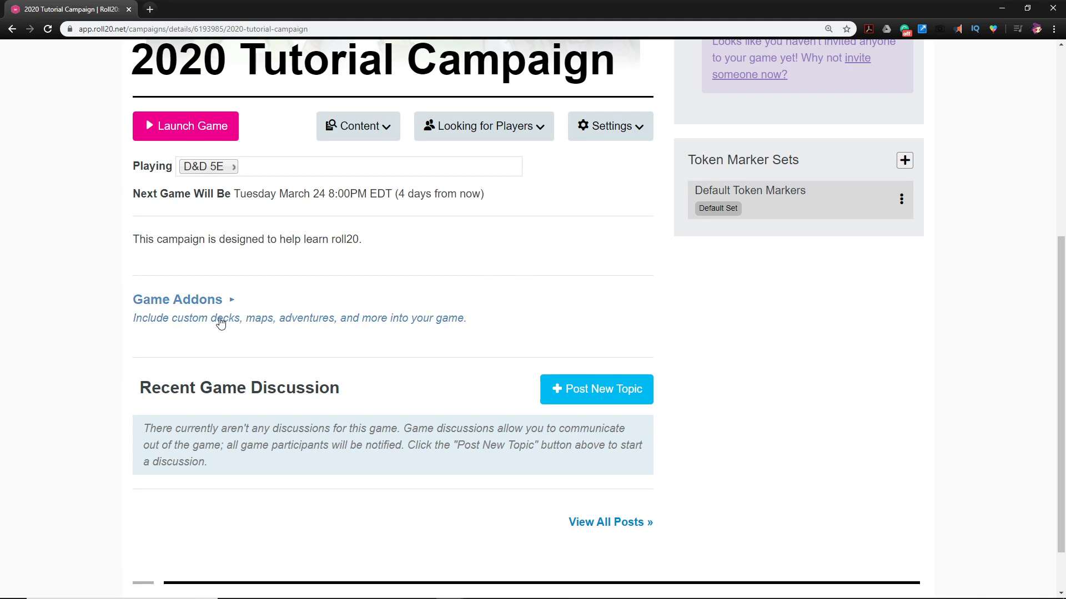
pyautogui.click(204, 306)
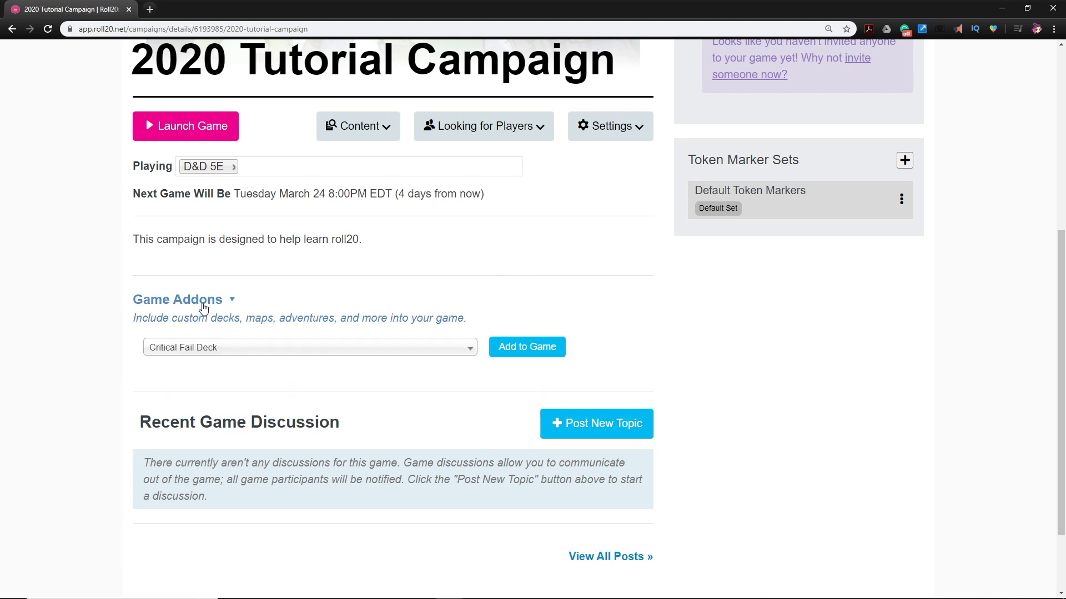
pyautogui.click(345, 358)
pyautogui.scroll(-6, 321, 433)
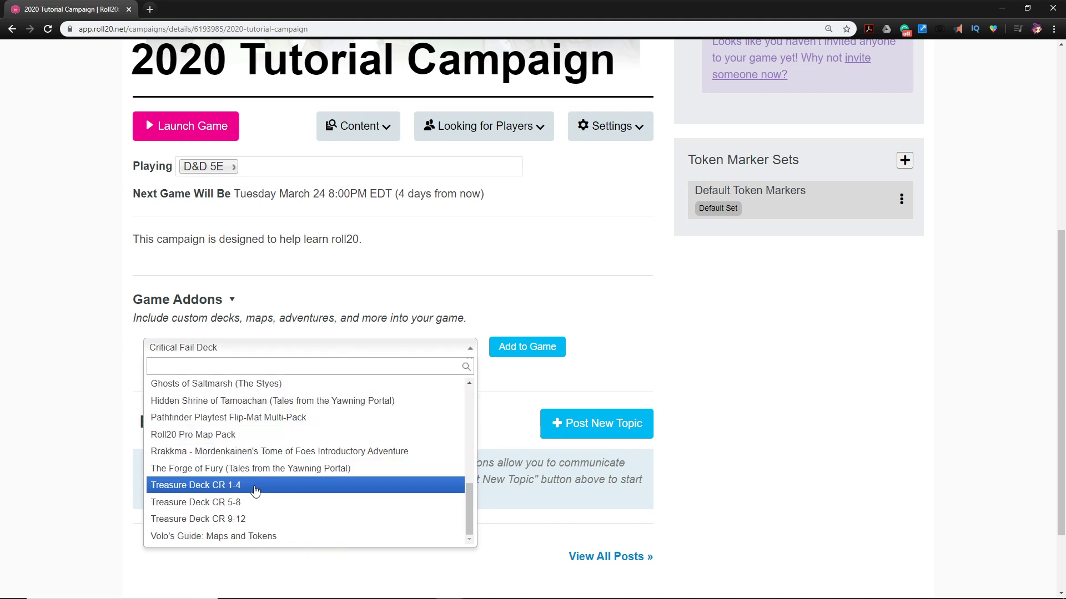
pyautogui.scroll(10, 273, 489)
pyautogui.scroll(-5, 254, 471)
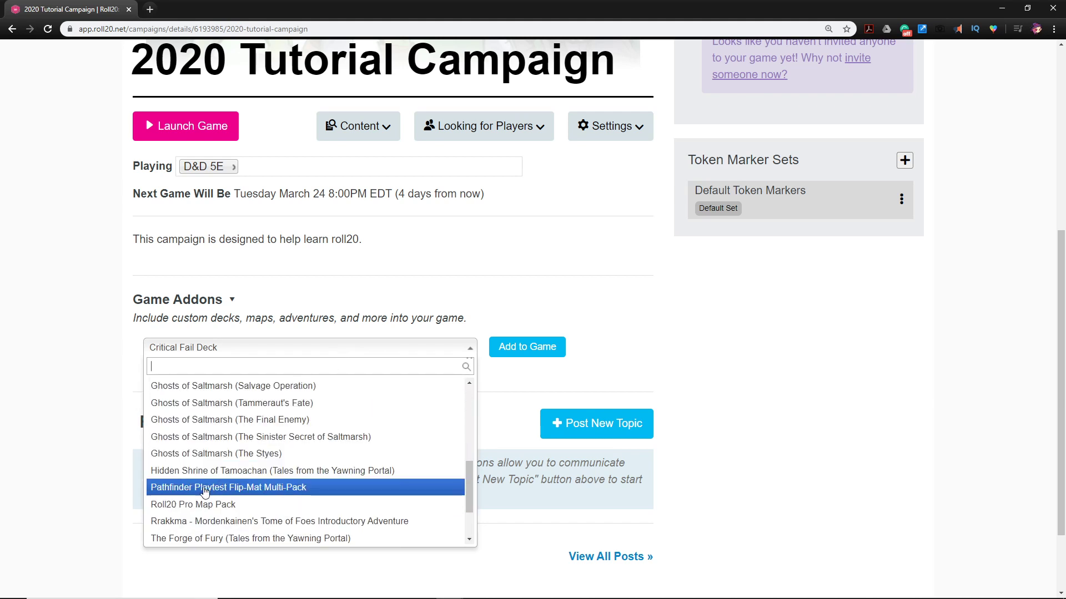
pyautogui.scroll(-3, 278, 433)
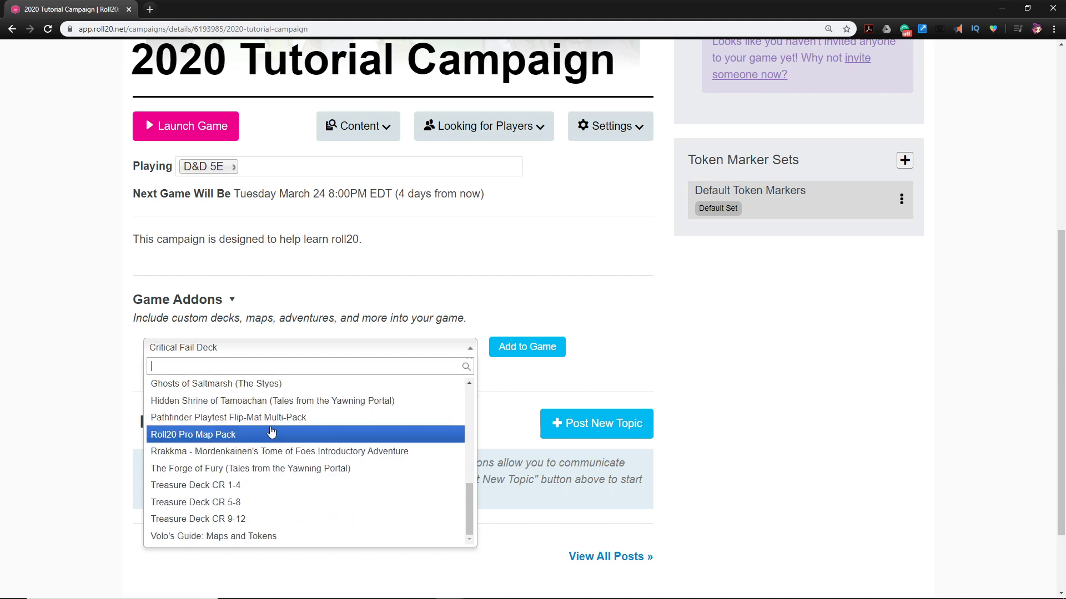
pyautogui.scroll(10, 211, 421)
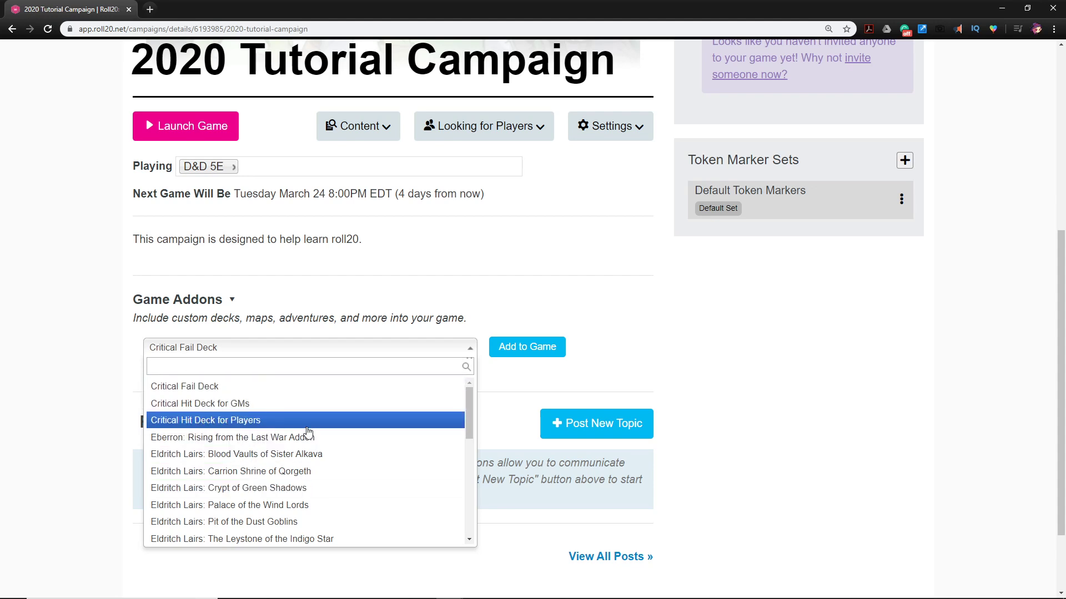
pyautogui.scroll(-10, 231, 452)
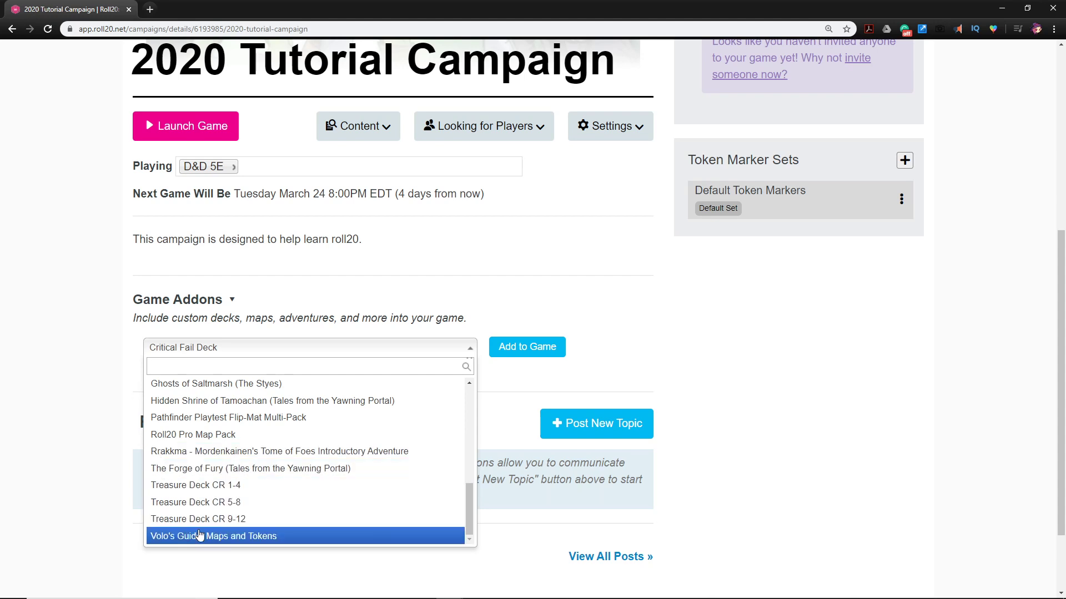
pyautogui.click(691, 323)
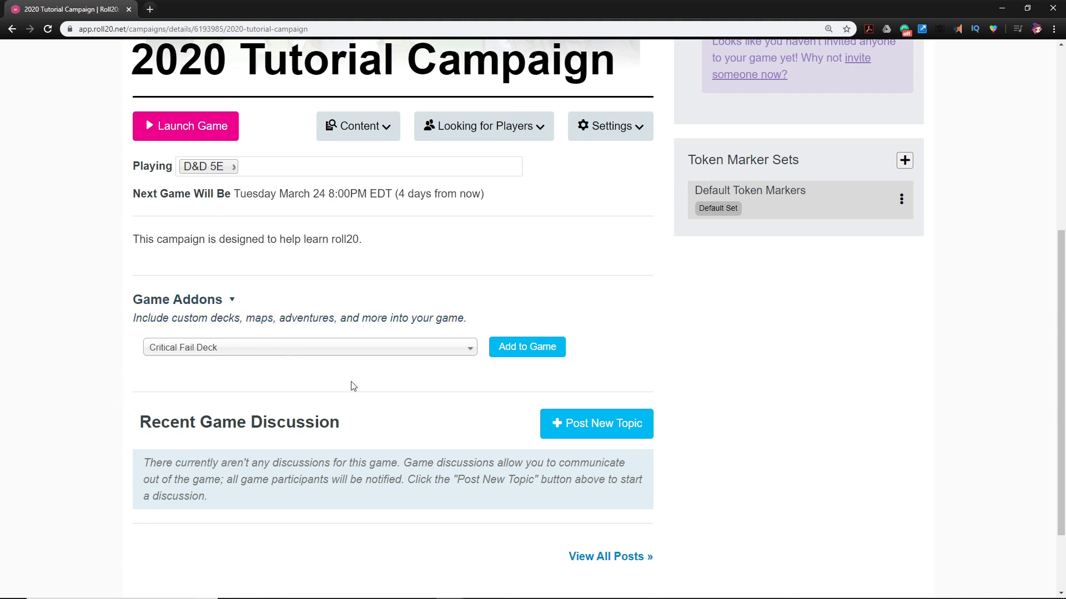
pyautogui.scroll(-2, 348, 386)
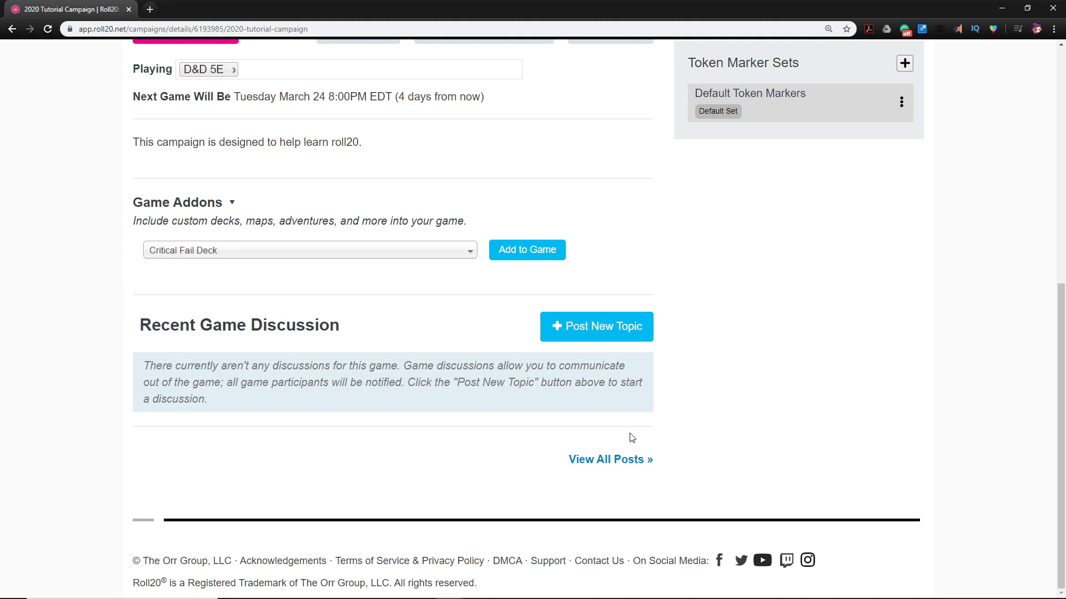
pyautogui.scroll(8, 543, 476)
pyautogui.scroll(-6, 524, 400)
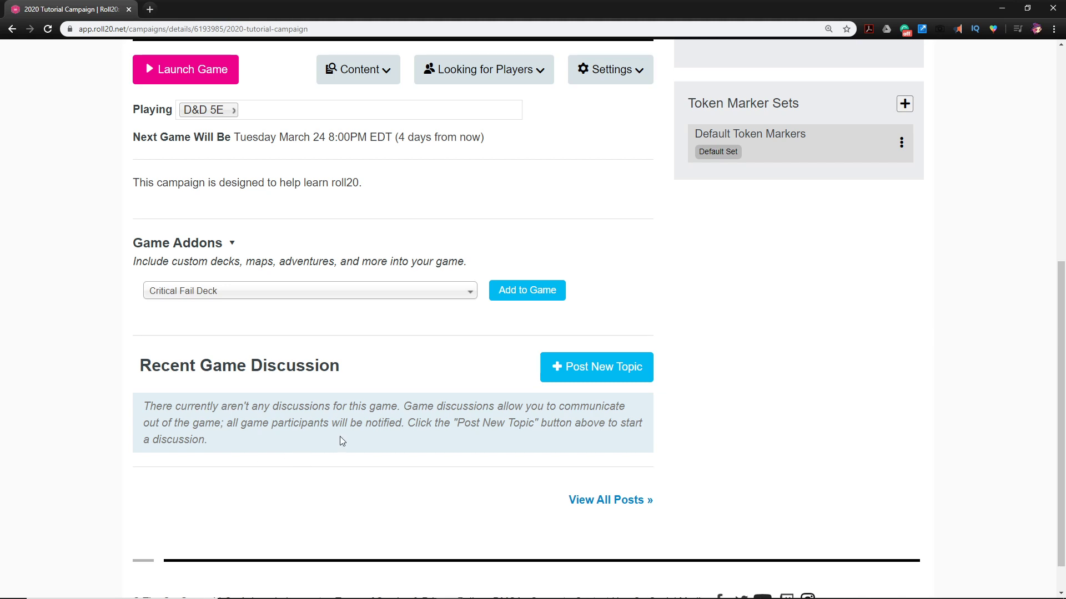
pyautogui.scroll(3, 326, 266)
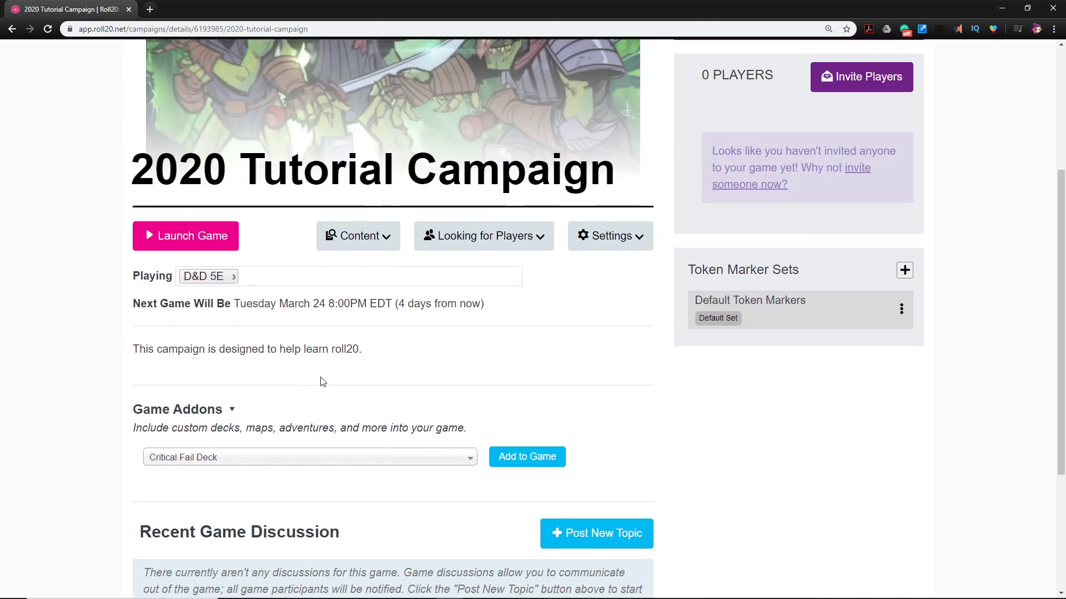
pyautogui.scroll(4, 594, 219)
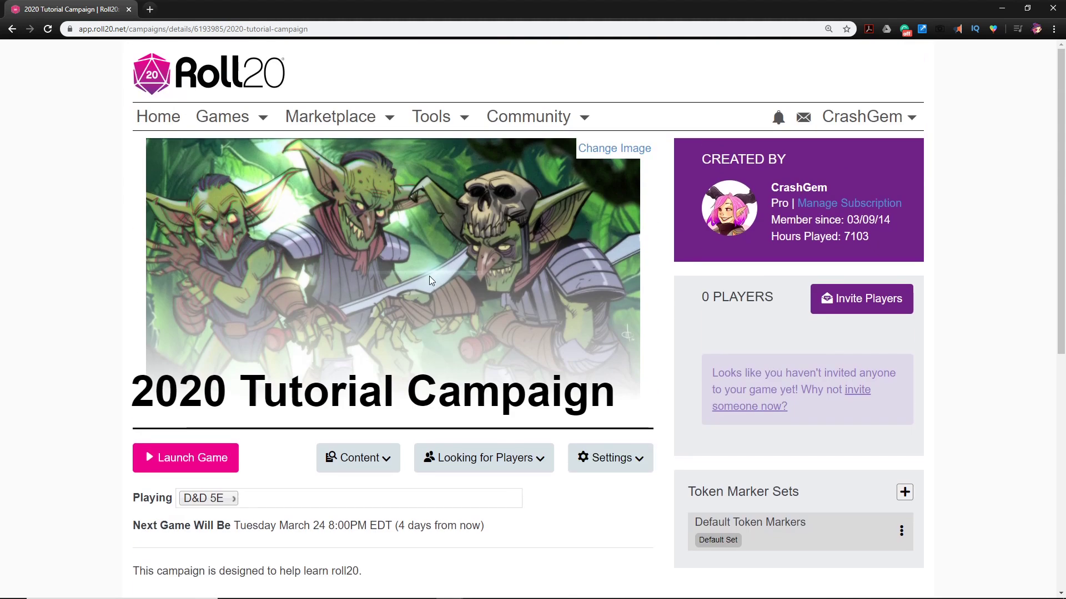
# - Open the campaign's game settings and allow public access to the game
pyautogui.scroll(-3, 430, 277)
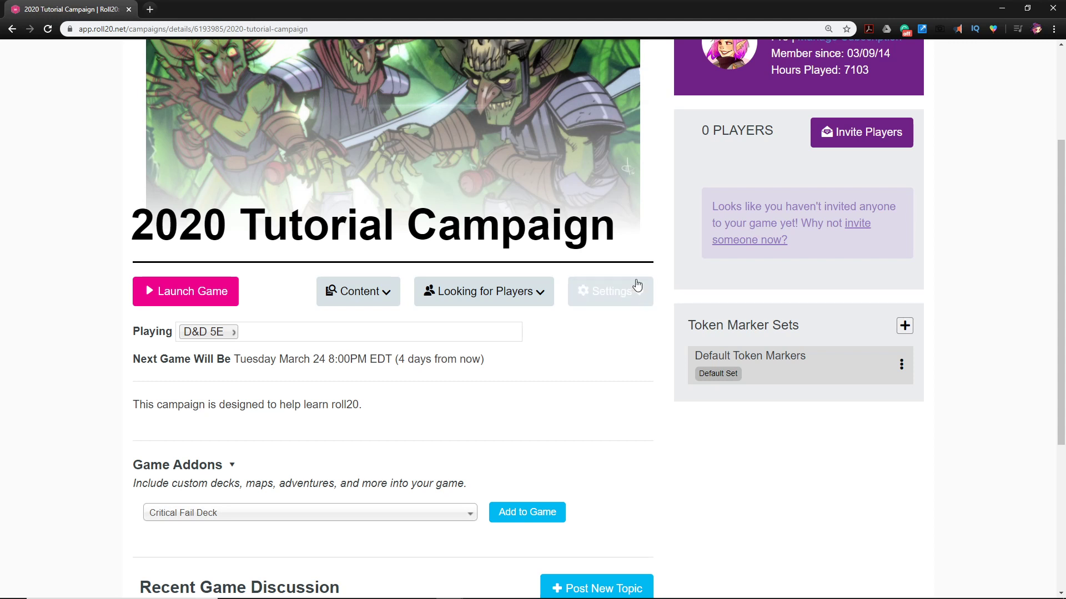
pyautogui.click(613, 294)
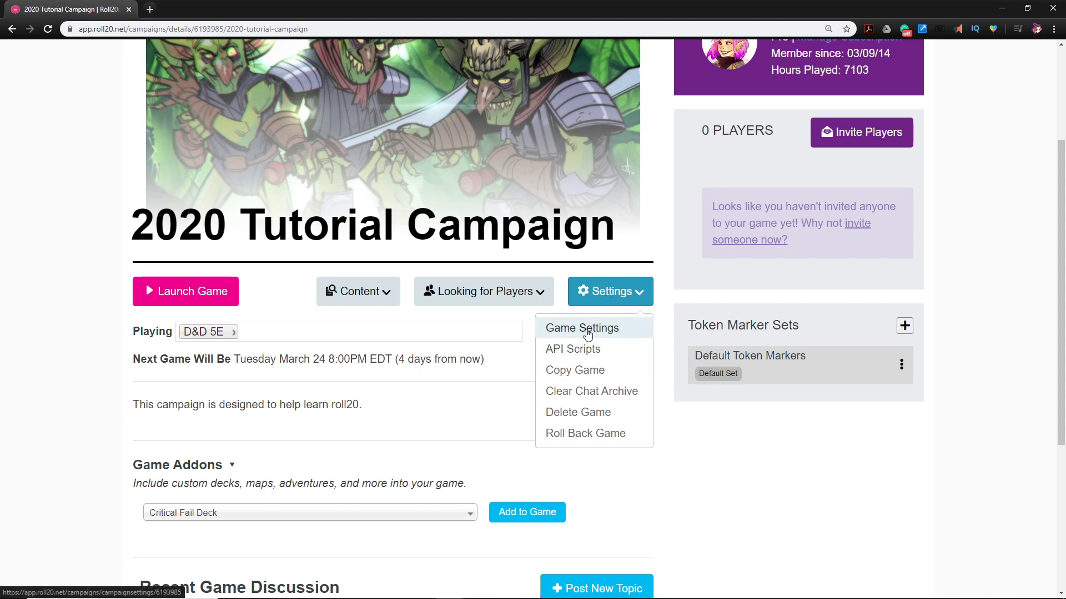
pyautogui.click(593, 333)
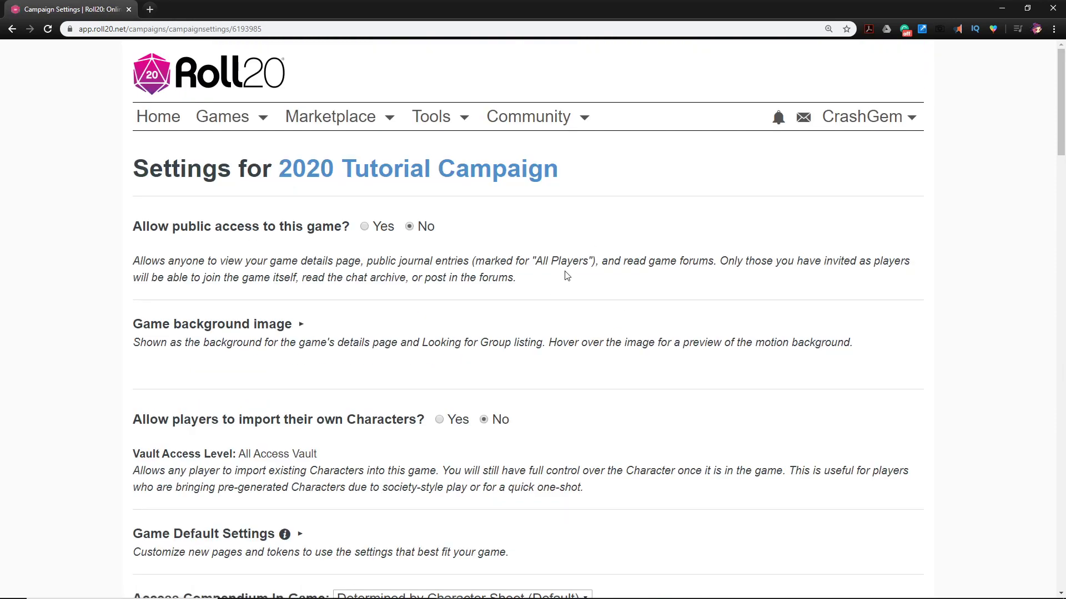
pyautogui.scroll(-6, 568, 288)
pyautogui.scroll(6, 506, 330)
pyautogui.click(375, 233)
# - Expand the game background images and choose the Field background for the campaign
pyautogui.scroll(-2, 386, 299)
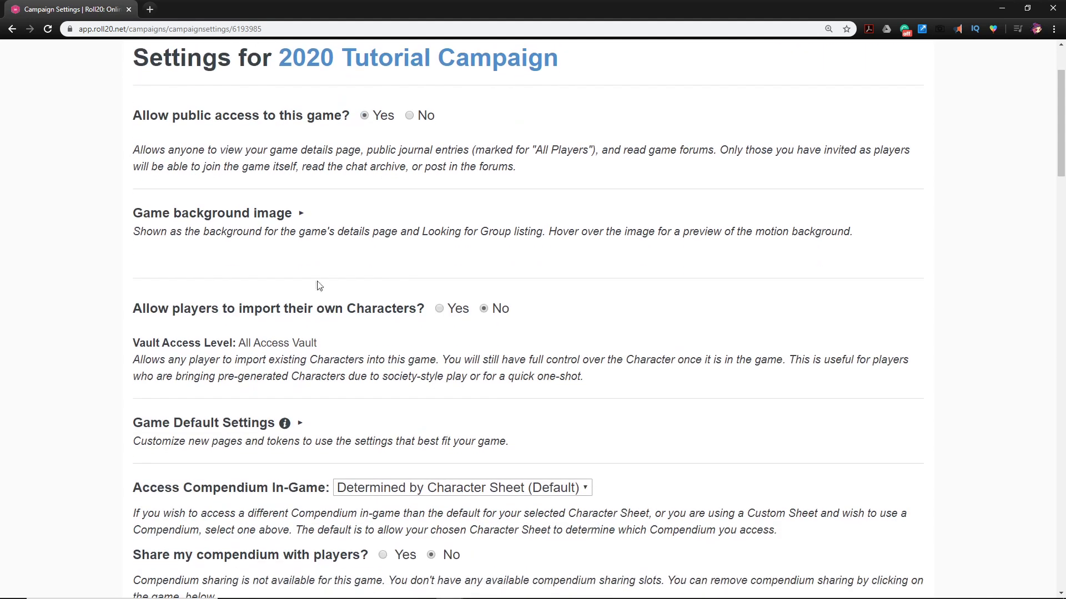
pyautogui.click(244, 222)
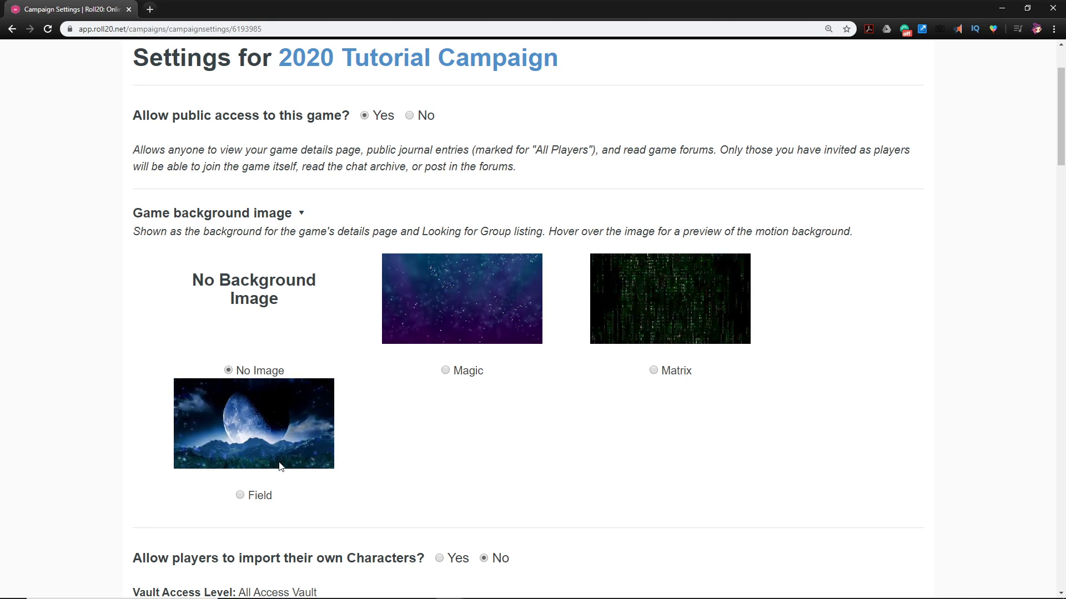
pyautogui.click(240, 495)
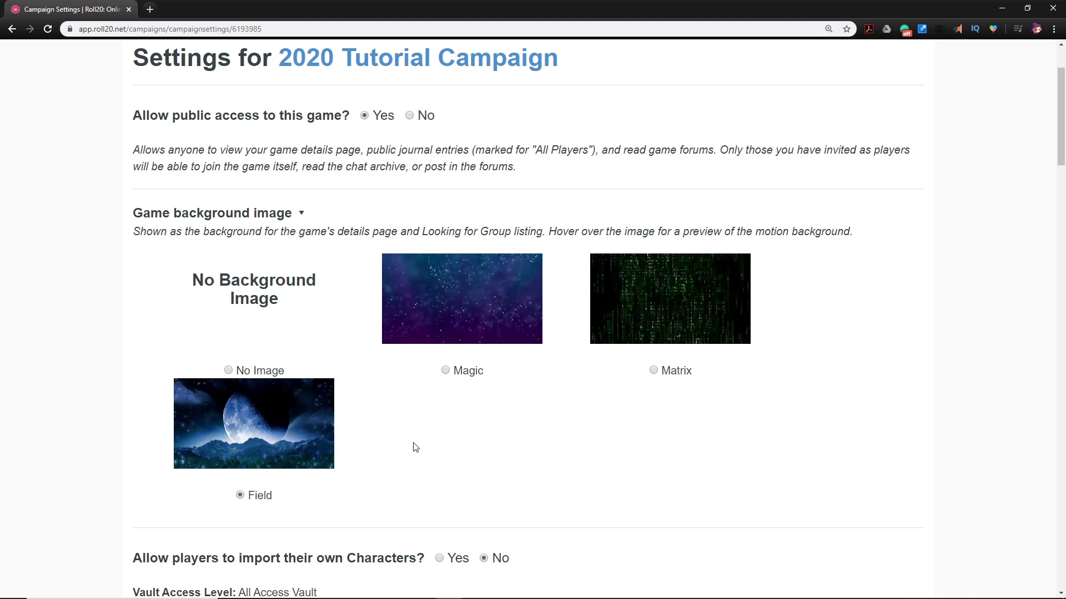
# - Allow players to import their own characters into the game
pyautogui.scroll(-3, 416, 444)
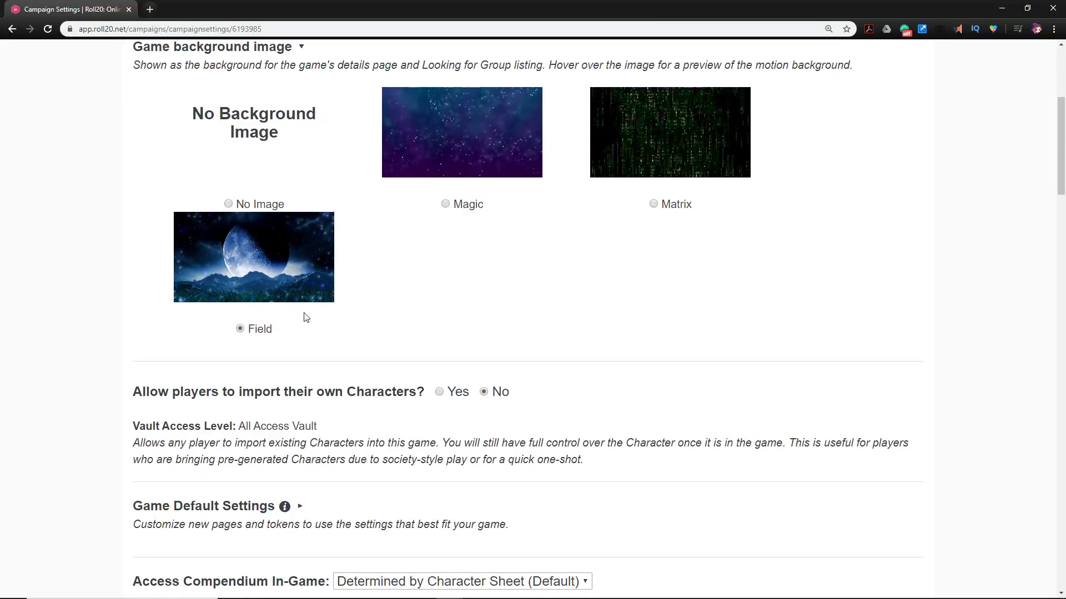
pyautogui.scroll(-2, 302, 316)
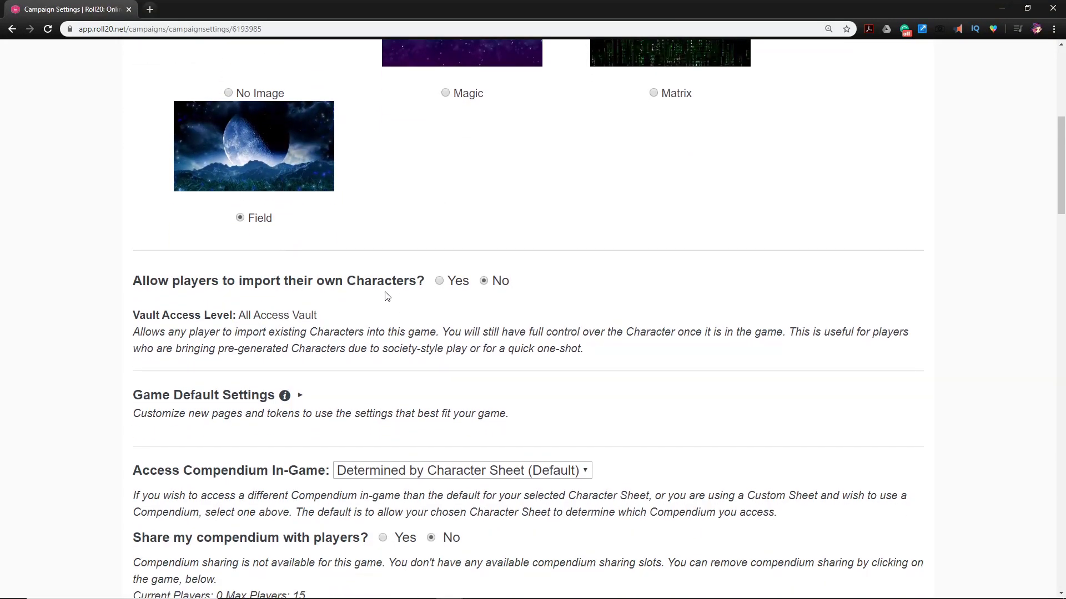
pyautogui.scroll(5, 391, 291)
pyautogui.scroll(-5, 395, 288)
pyautogui.scroll(10, 553, 349)
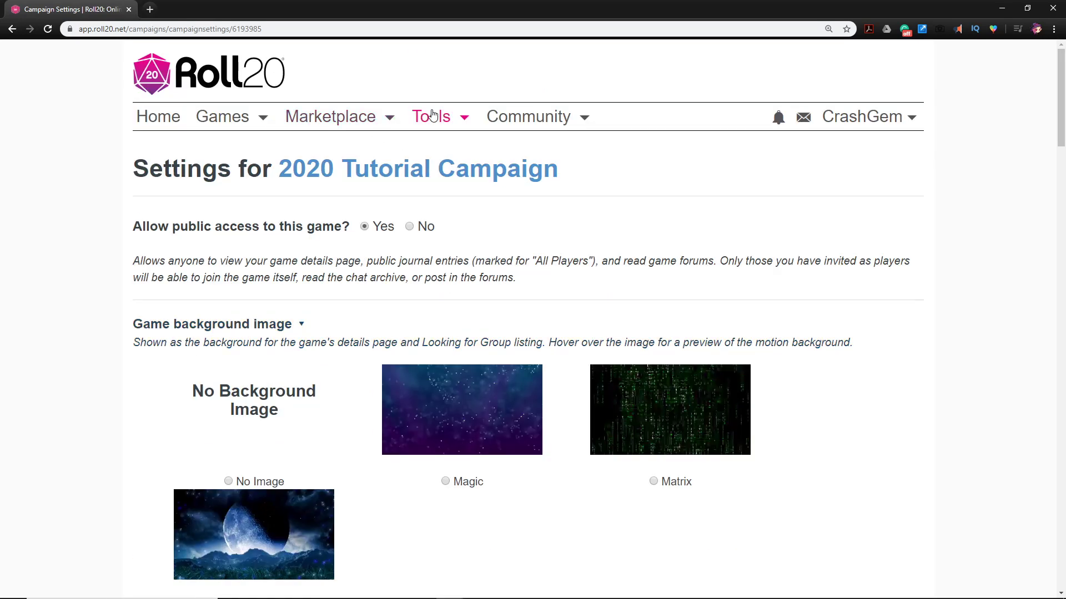
pyautogui.moveTo(432, 127)
pyautogui.scroll(-6, 355, 394)
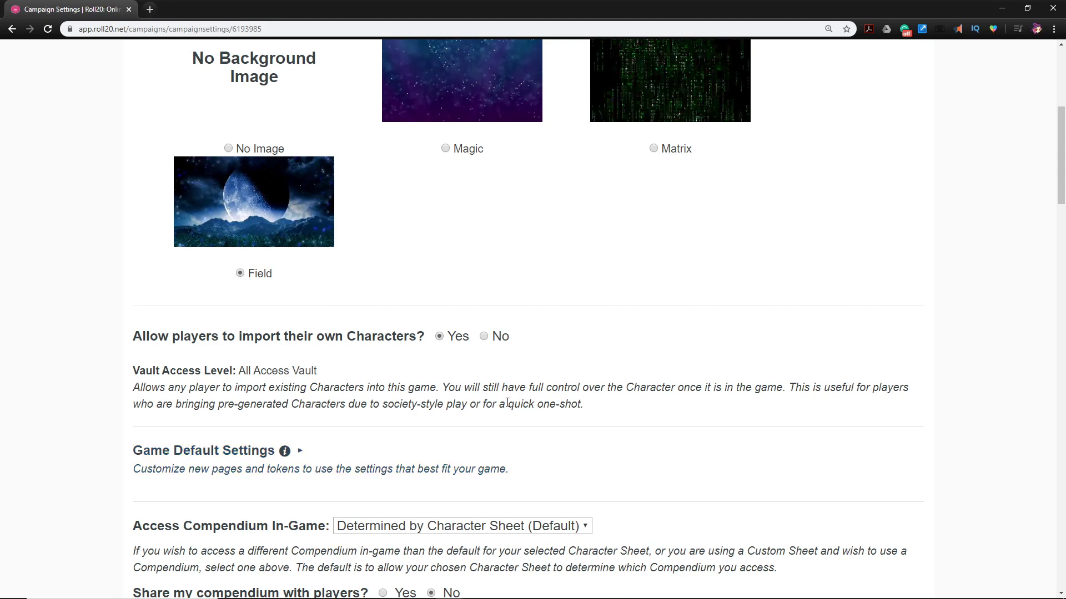
pyautogui.scroll(-5, 555, 390)
pyautogui.scroll(4, 555, 394)
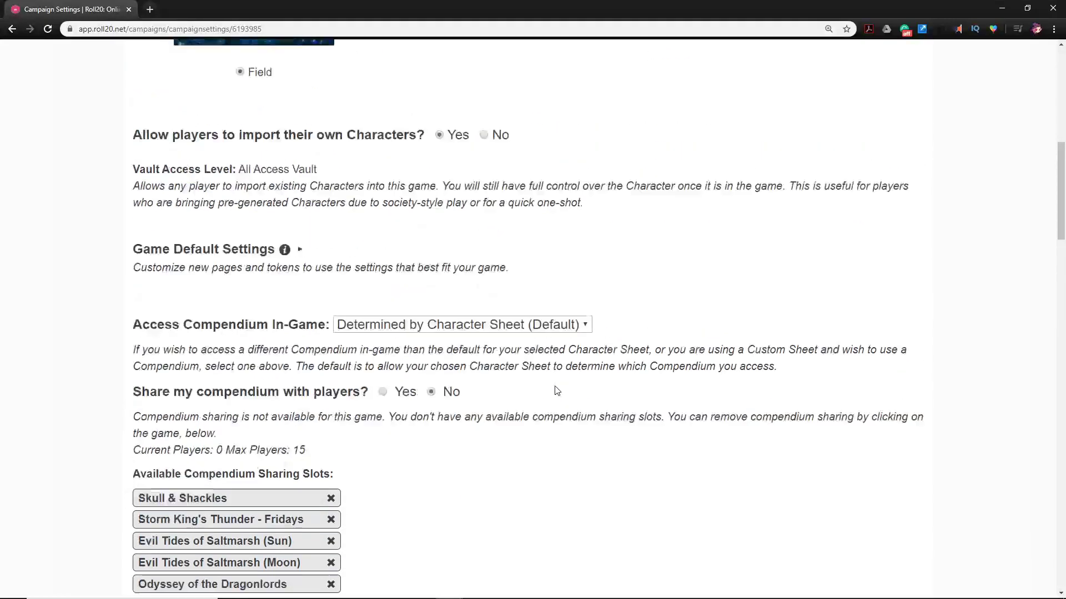
pyautogui.scroll(-5, 555, 392)
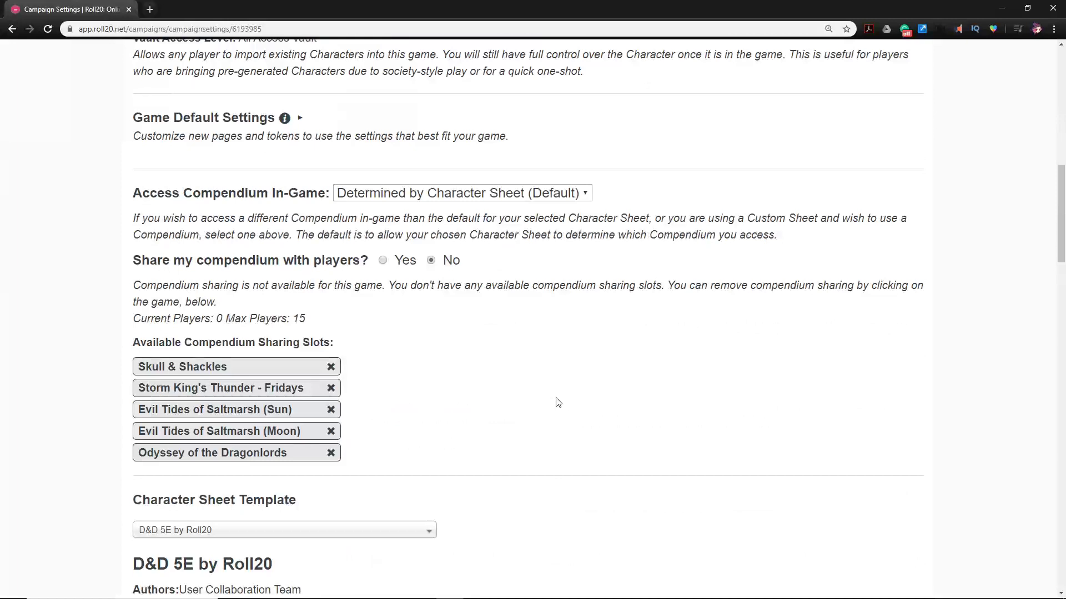
pyautogui.scroll(4, 557, 402)
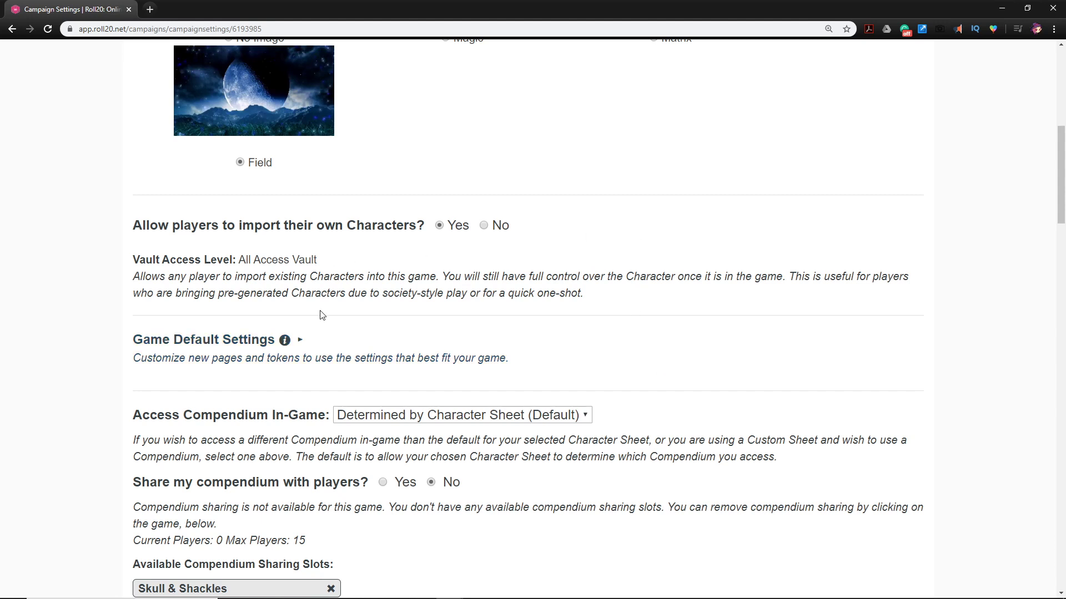
# - Review the default game settings, compendium sharing options, D&D 5E by Roll20 character sheet template and its default sheet settings
pyautogui.scroll(-1, 396, 317)
pyautogui.scroll(-2, 412, 242)
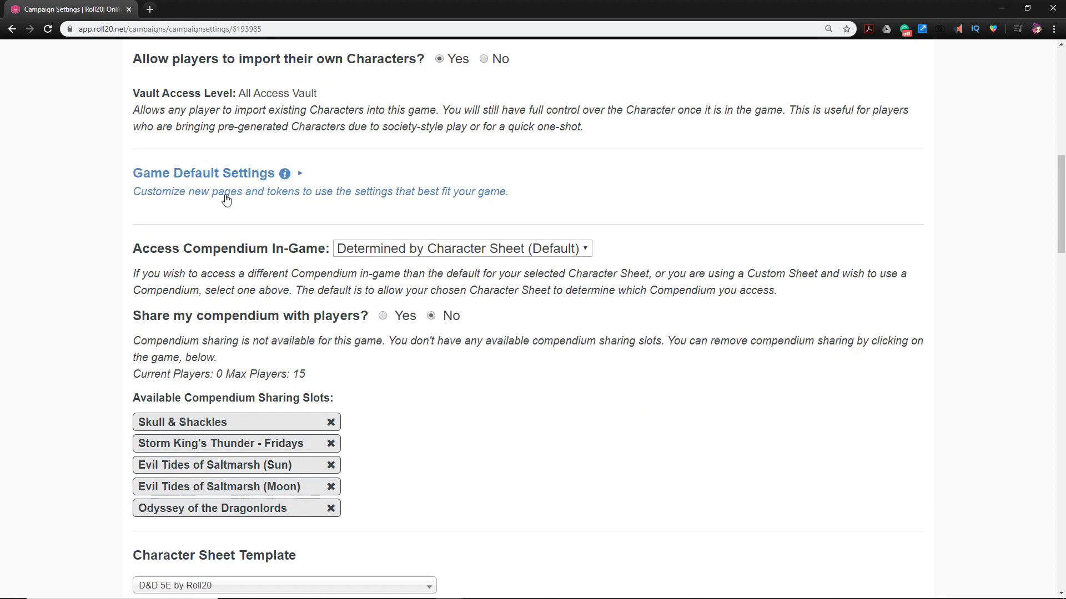
pyautogui.scroll(-3, 176, 101)
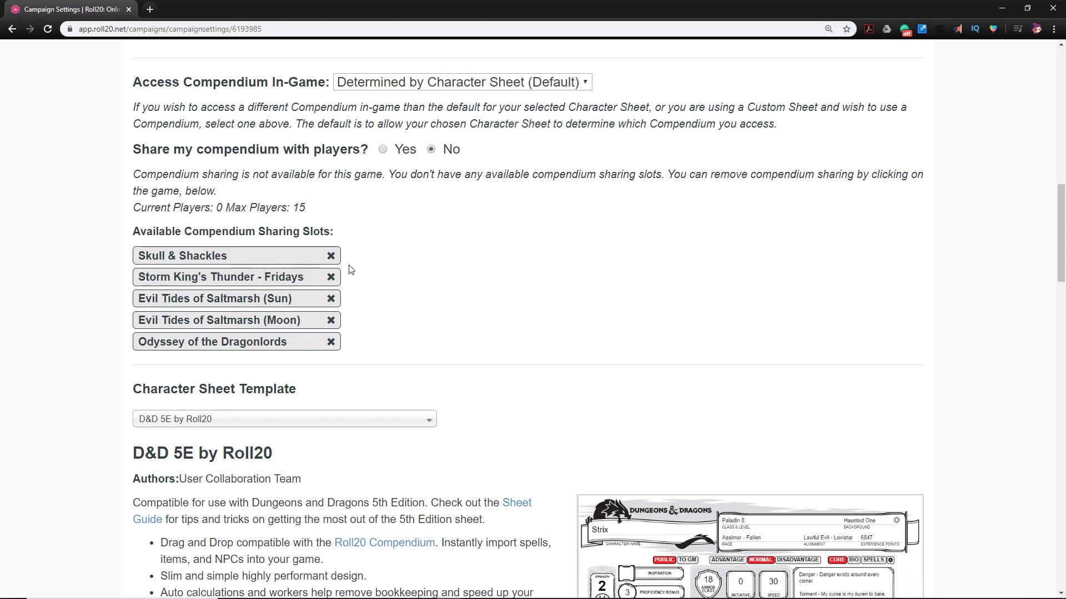
pyautogui.scroll(-4, 347, 269)
pyautogui.scroll(-3, 272, 221)
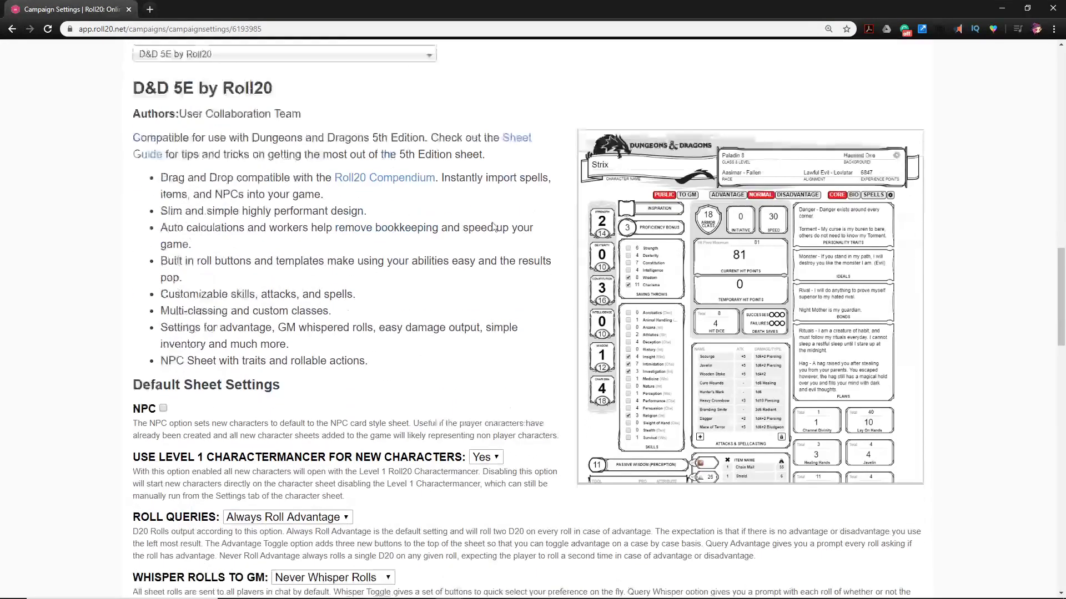
pyautogui.scroll(2, 181, 230)
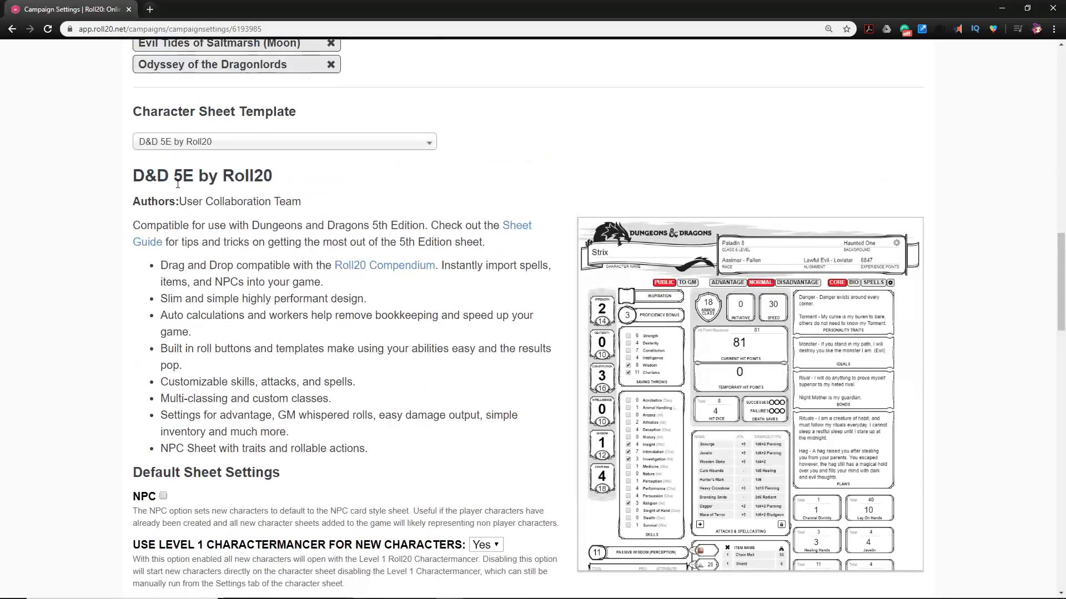
pyautogui.scroll(-5, 220, 191)
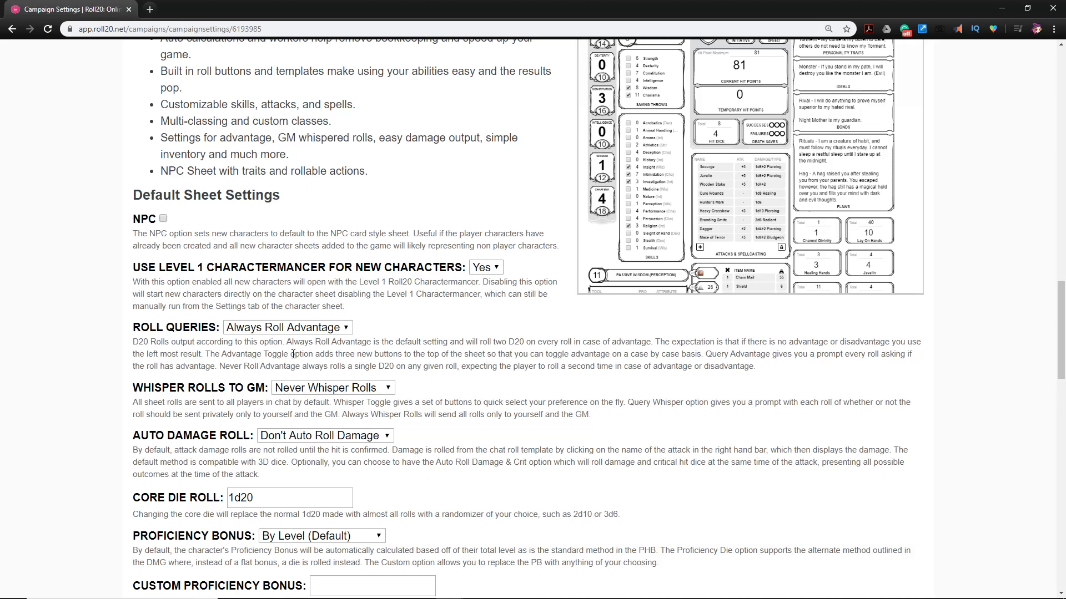
pyautogui.scroll(-2, 201, 283)
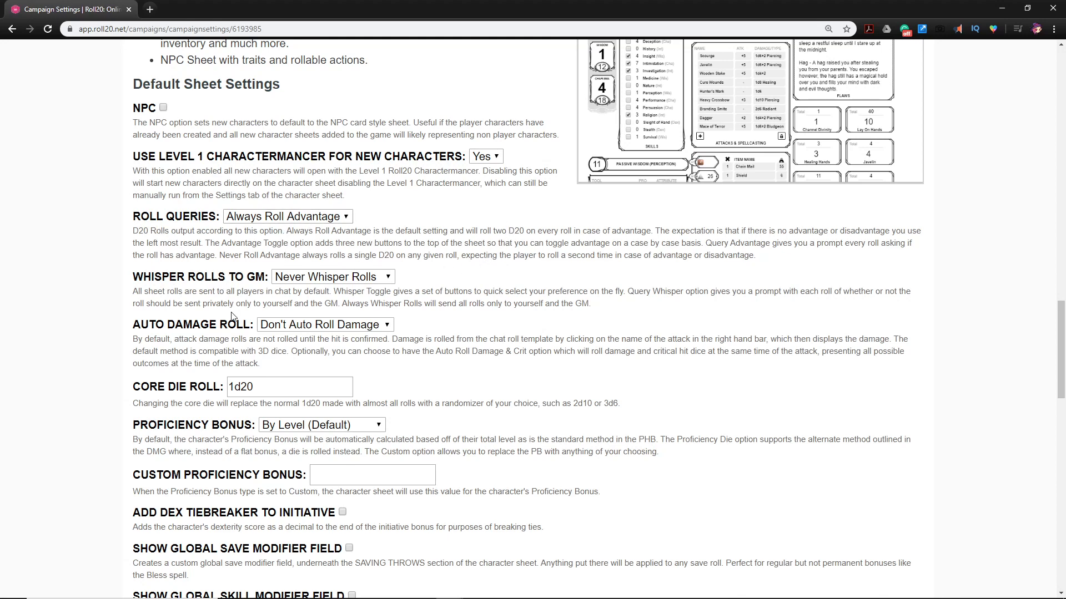
# - Choose Always Roll Advantage for Roll Queries and Never Whisper Rolls for Whisper Rolls to GM
pyautogui.click(247, 218)
pyautogui.click(254, 230)
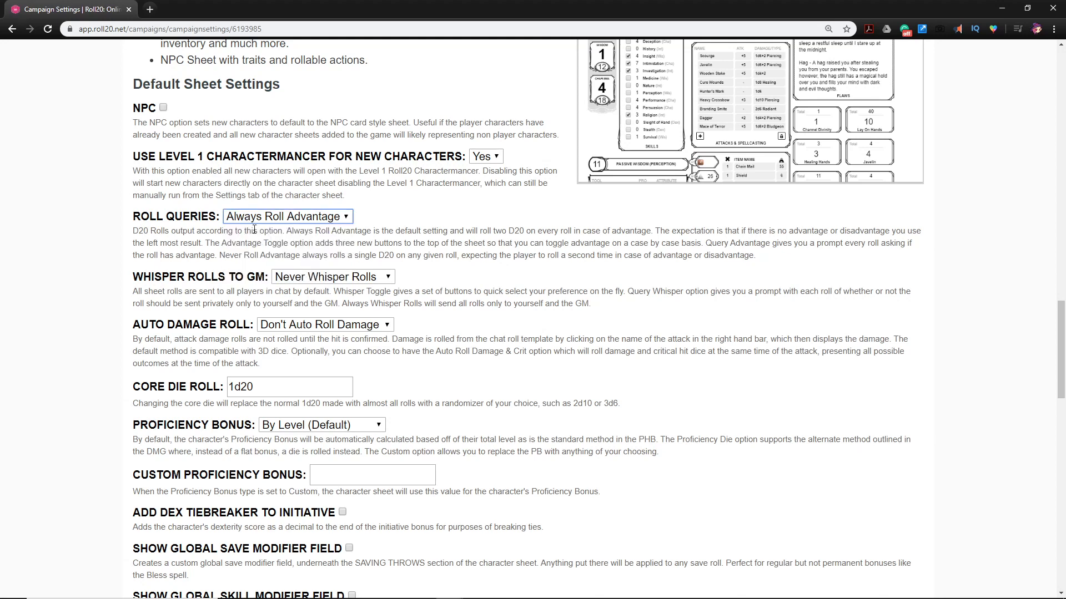
pyautogui.click(310, 280)
pyautogui.click(310, 290)
# - Set Auto Damage Roll to Auto Roll Damage & Crit in the default sheet settings
pyautogui.click(296, 329)
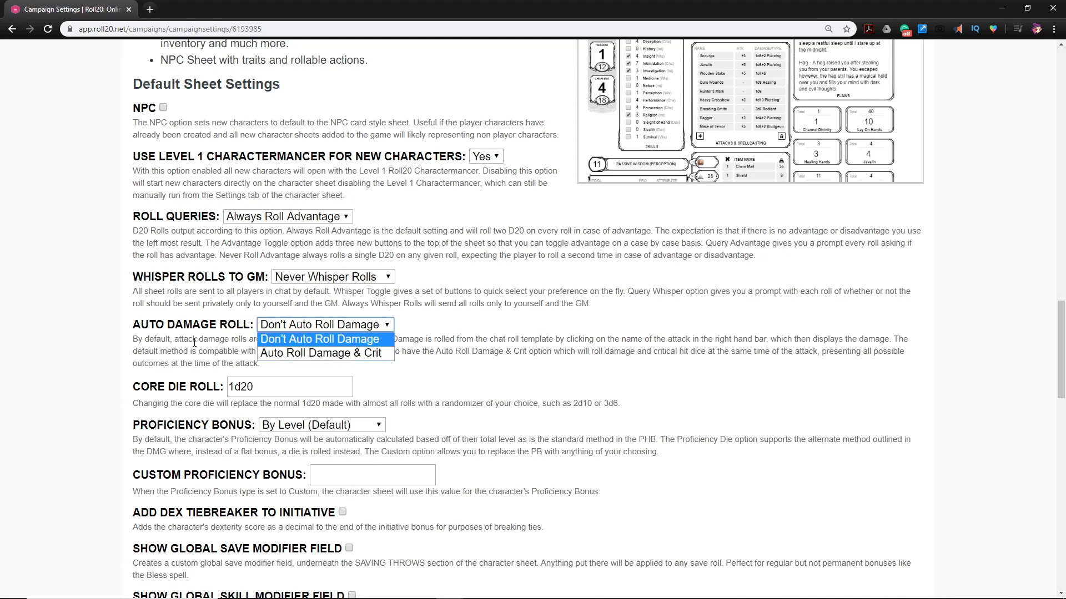
pyautogui.click(300, 353)
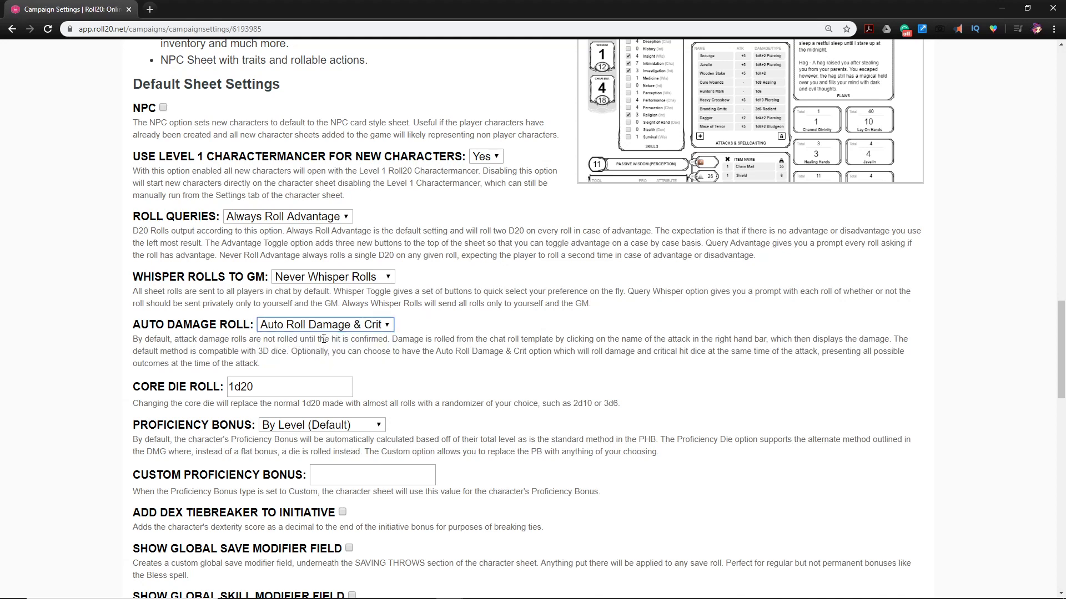
pyautogui.moveTo(341, 341); pyautogui.dragTo(338, 339)
pyautogui.click(438, 331)
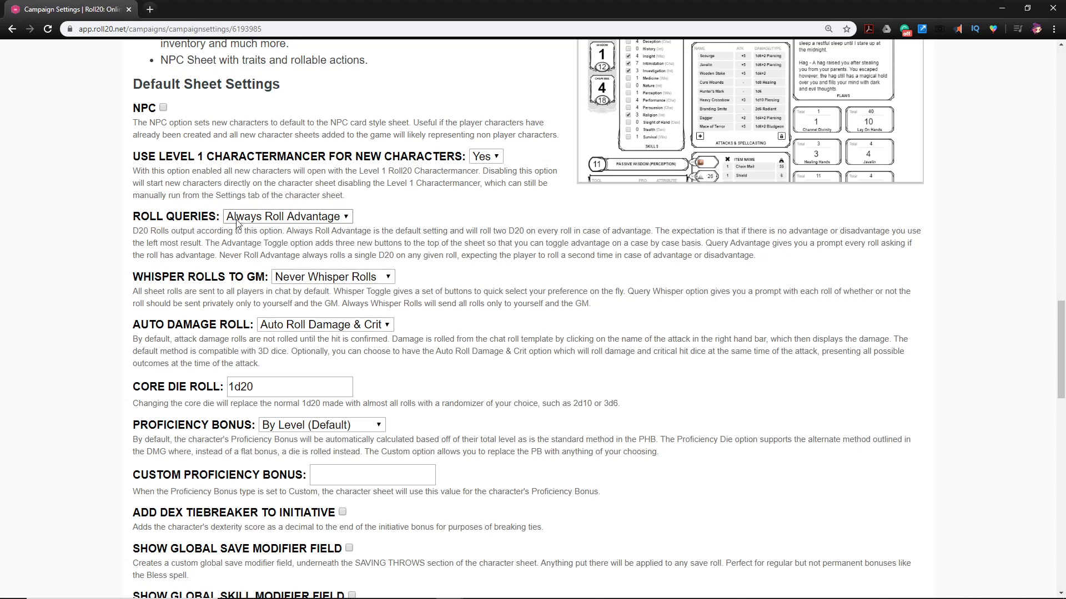
# - Review the Roll Queries choices and set the option to Advantage Toggle
pyautogui.click(280, 218)
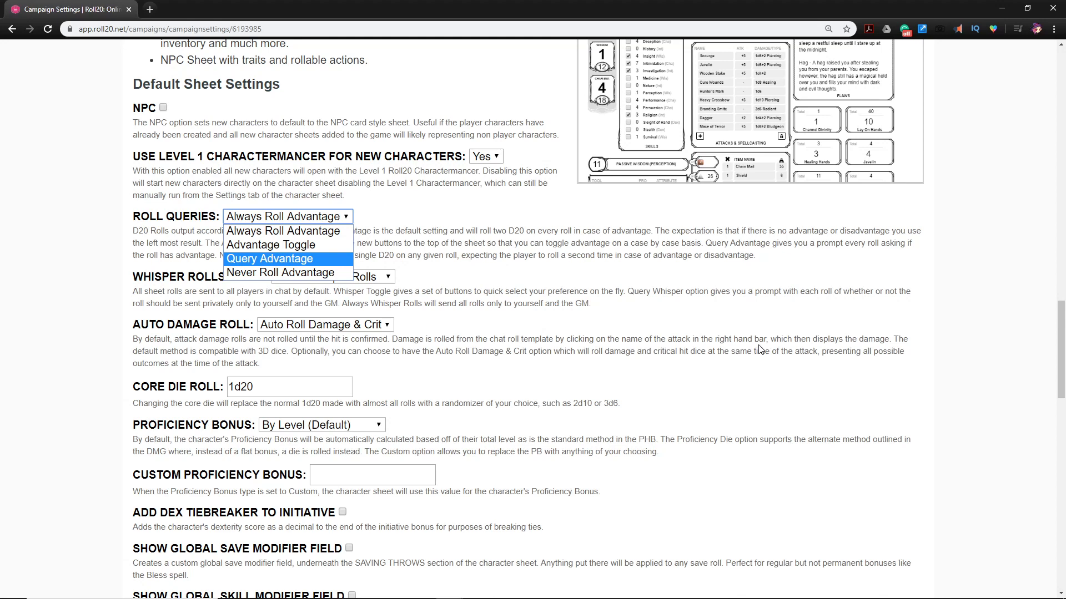
pyautogui.click(613, 271)
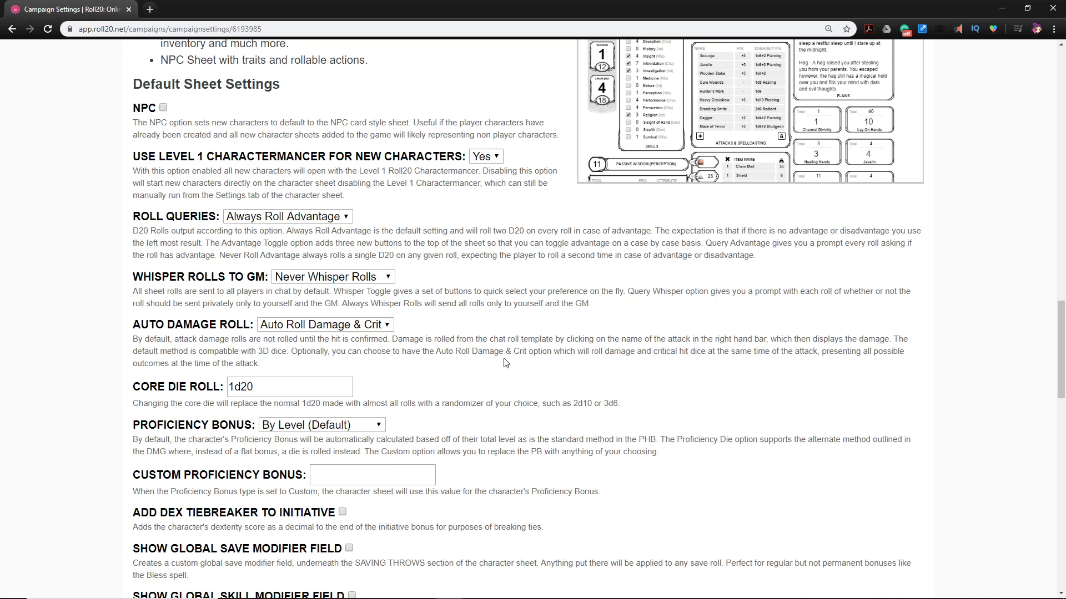
pyautogui.click(335, 220)
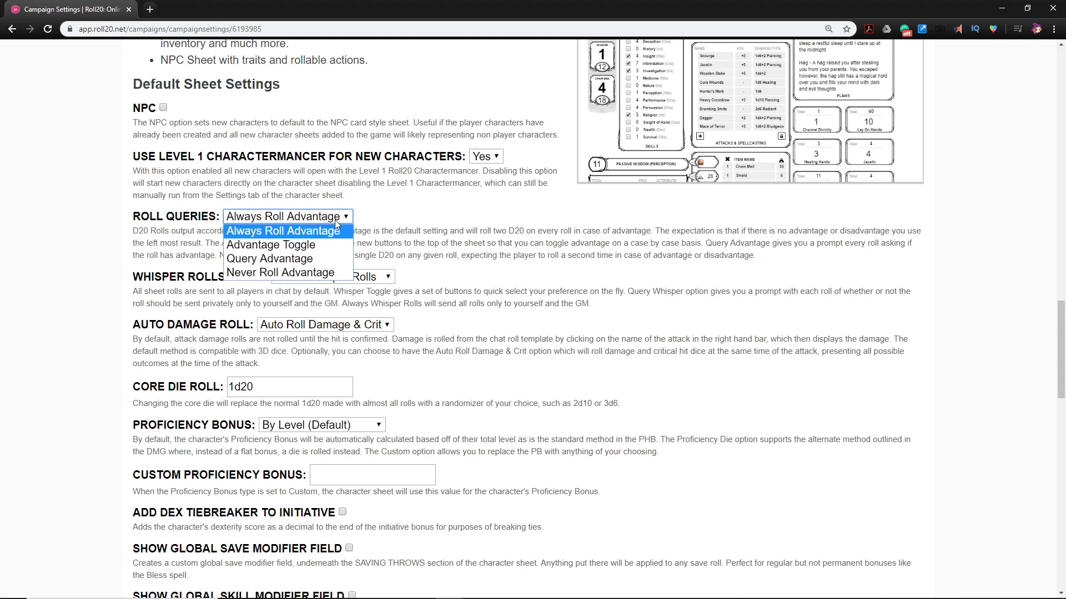
pyautogui.click(289, 251)
# - Examine the advantage, normal and disadvantage toggles on the enlarged sample character sheet
pyautogui.scroll(3, 700, 278)
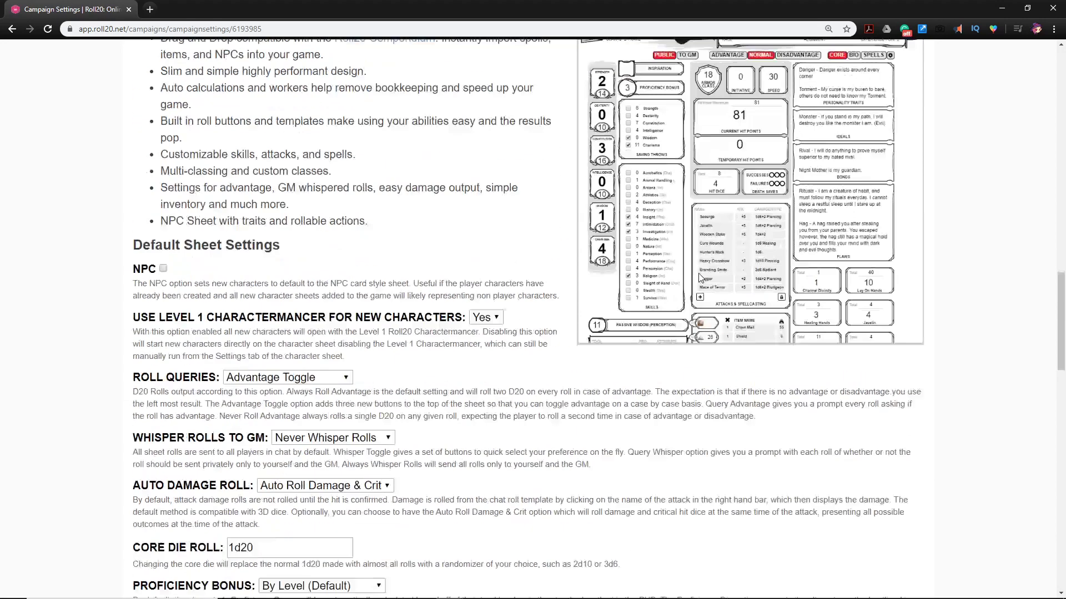
pyautogui.scroll(2, 700, 277)
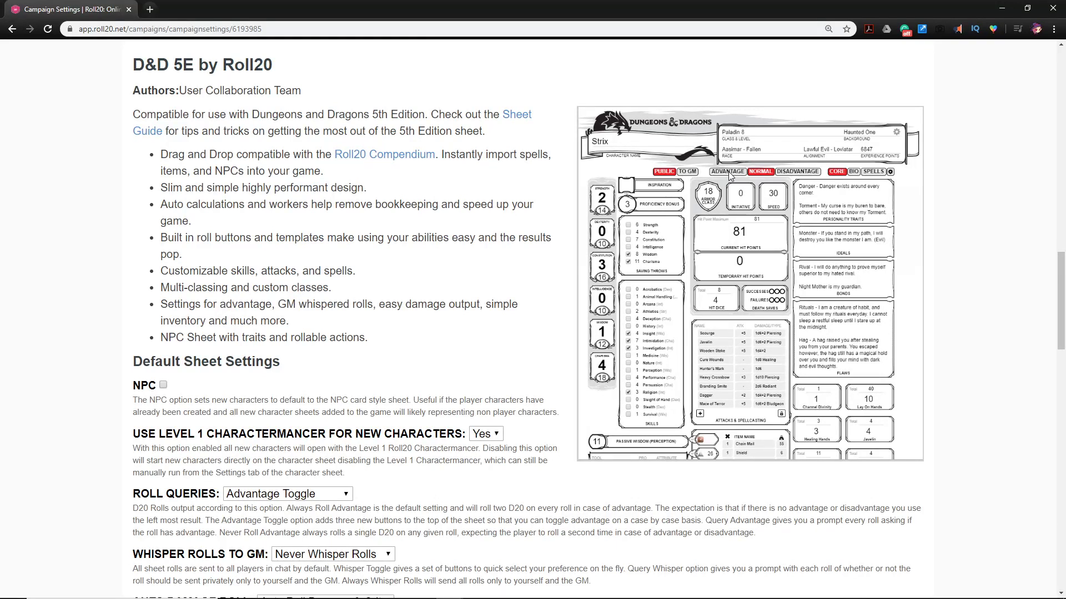
pyautogui.hotkey('ctrl', '+')
pyautogui.hotkey('ctrl', '+')
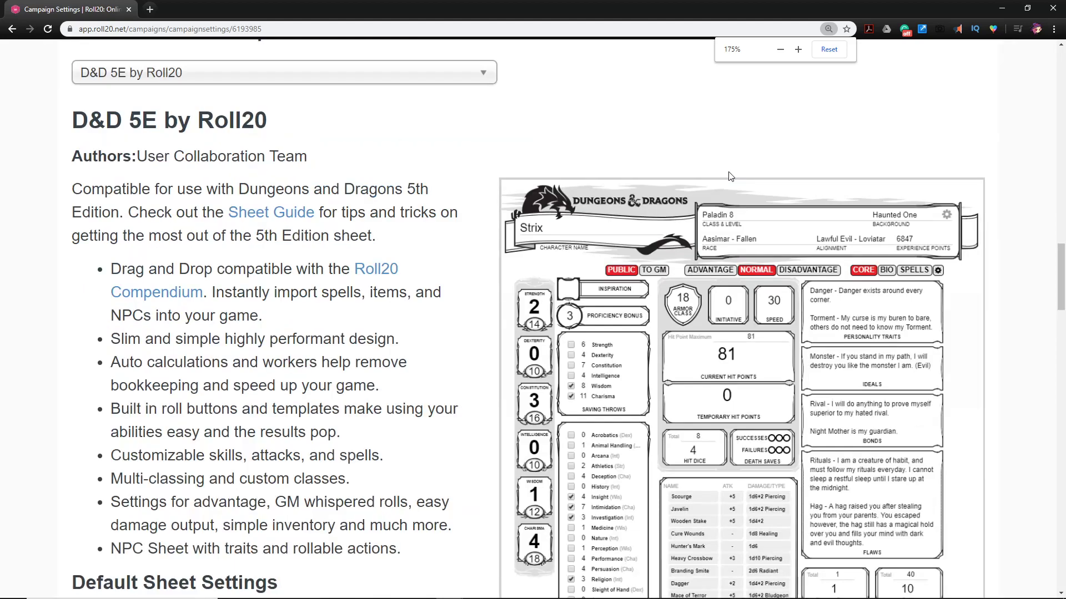
pyautogui.hotkey('ctrl', '+')
pyautogui.scroll(-3, 605, 306)
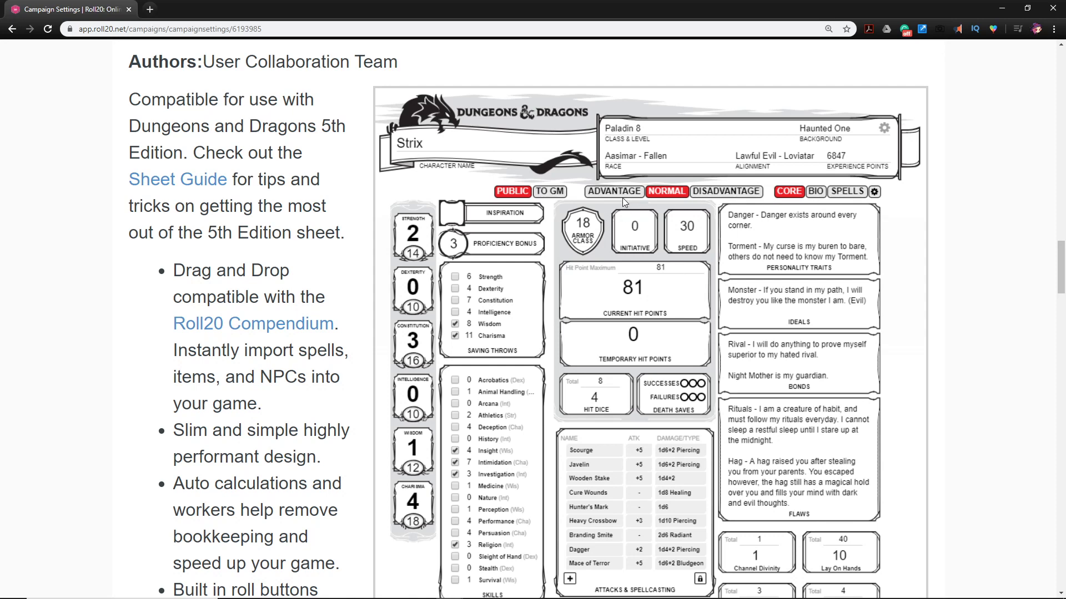
pyautogui.hotkey('ctrl', '-')
pyautogui.hotkey('ctrl', '-')
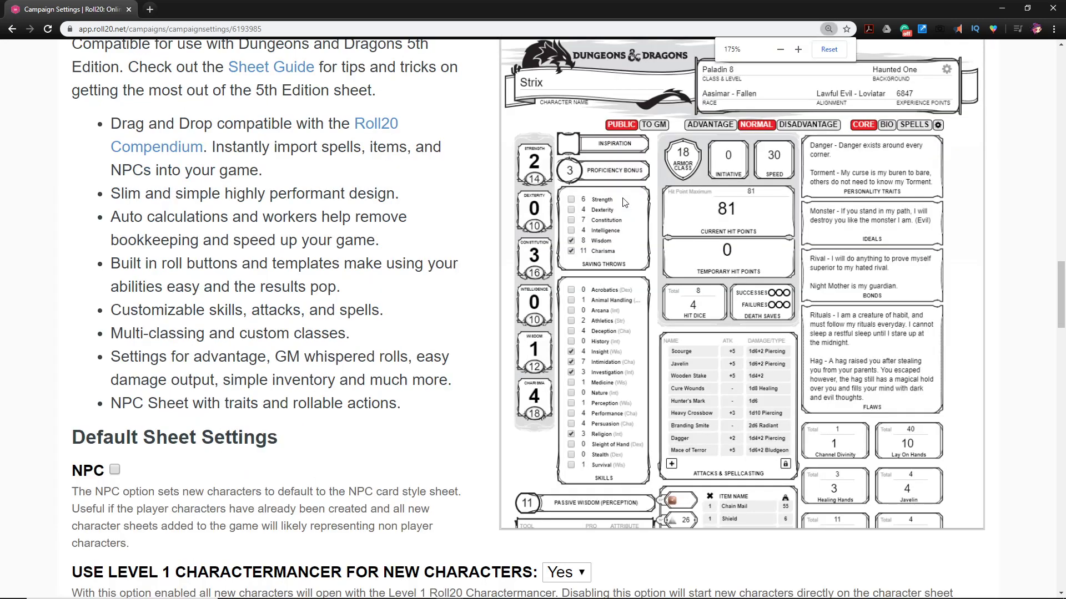
pyautogui.hotkey('ctrl', '-')
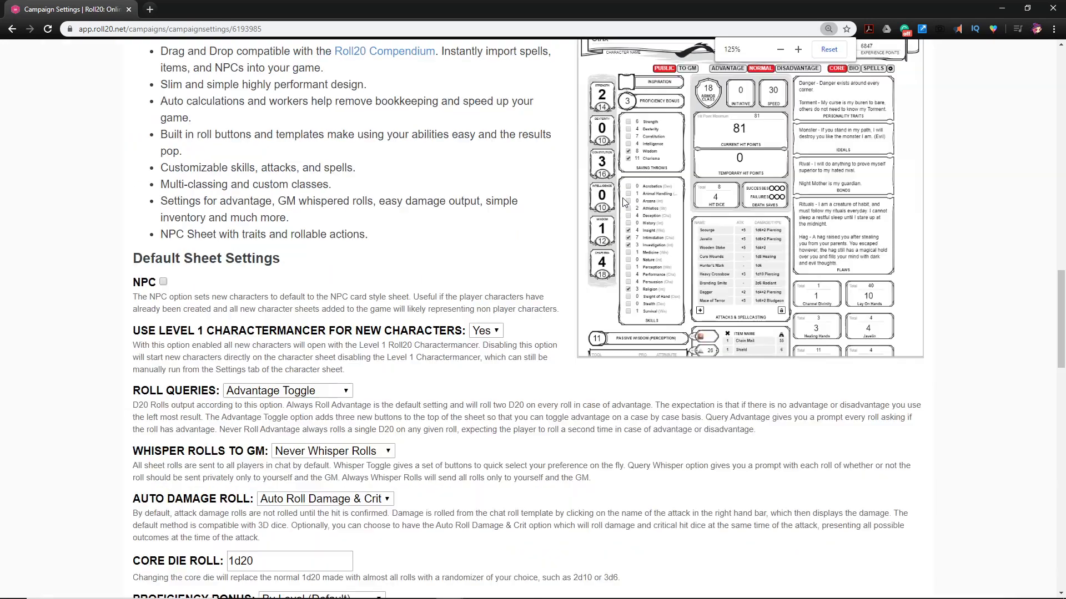
# - Set Roll Queries to Query Advantage and look over its other choices
pyautogui.click(296, 394)
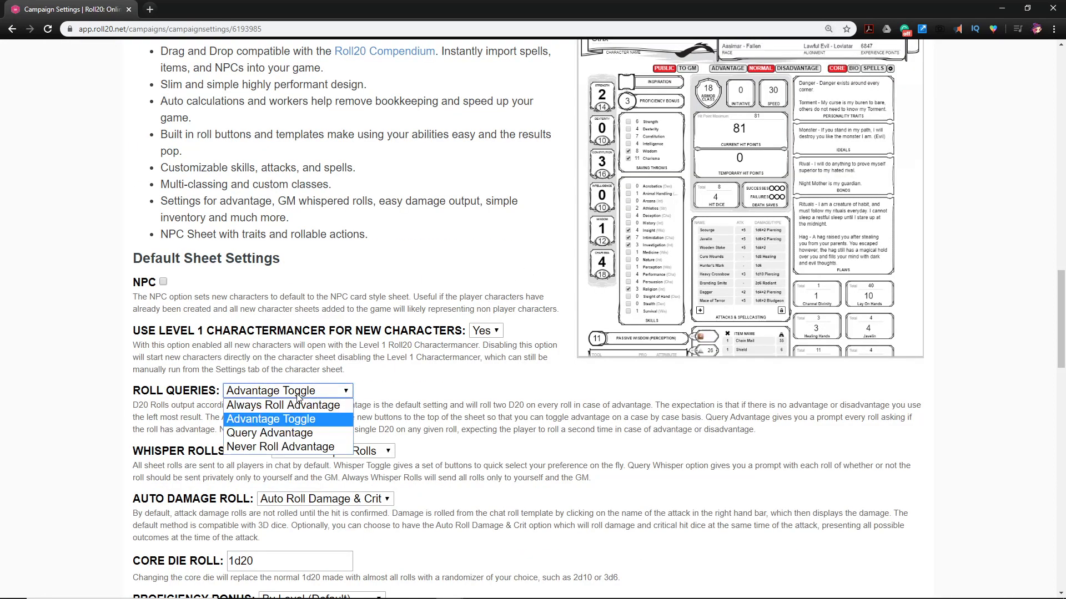
pyautogui.click(285, 436)
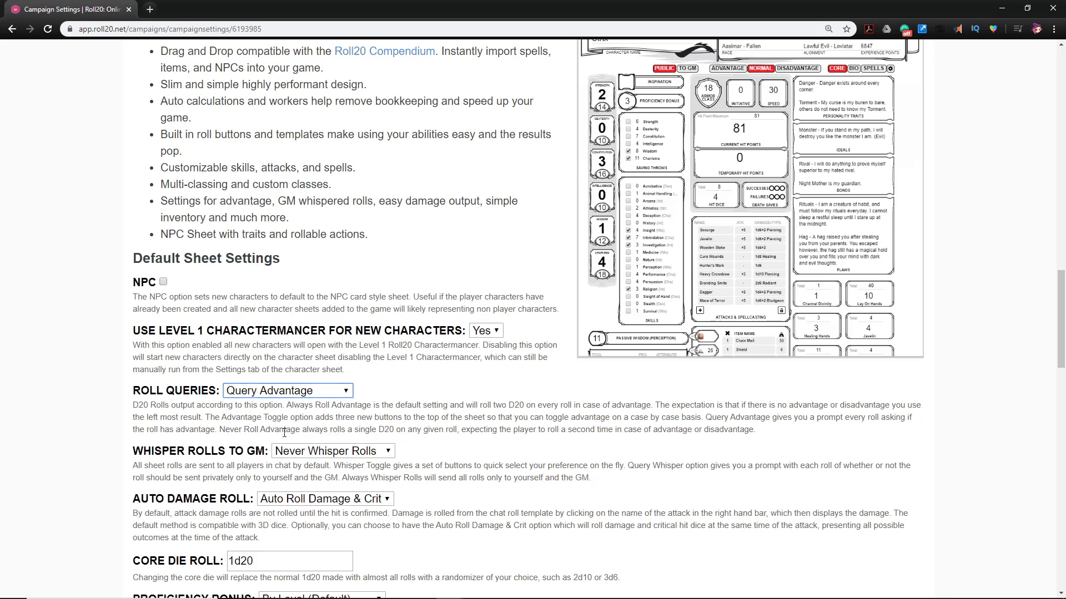
pyautogui.click(333, 395)
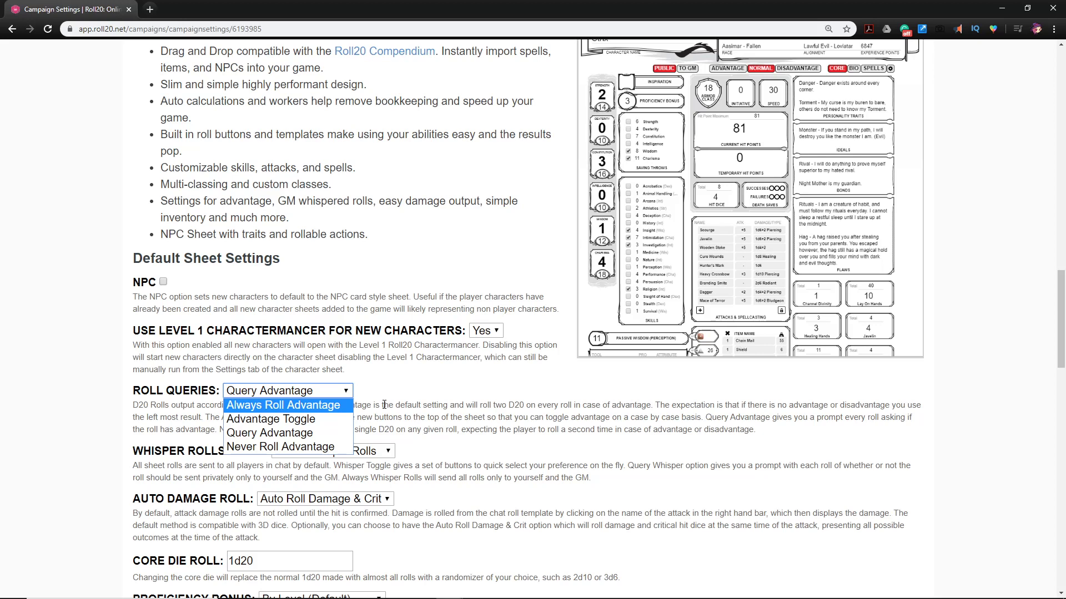
pyautogui.click(437, 383)
# - Set Roll Queries back to Always Roll Advantage
pyautogui.click(309, 396)
pyautogui.click(302, 407)
pyautogui.scroll(-2, 242, 455)
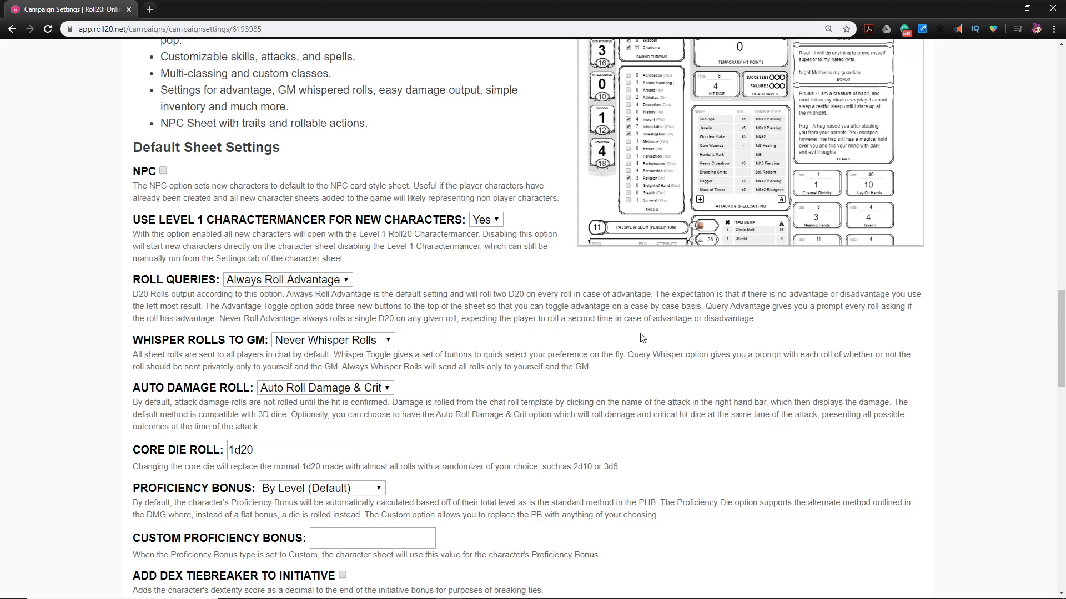
# - Set Whisper Rolls to GM to Whisper Toggle in the default sheet settings
pyautogui.scroll(3, 647, 338)
pyautogui.scroll(-3, 647, 338)
pyautogui.scroll(3, 564, 383)
pyautogui.scroll(-4, 567, 374)
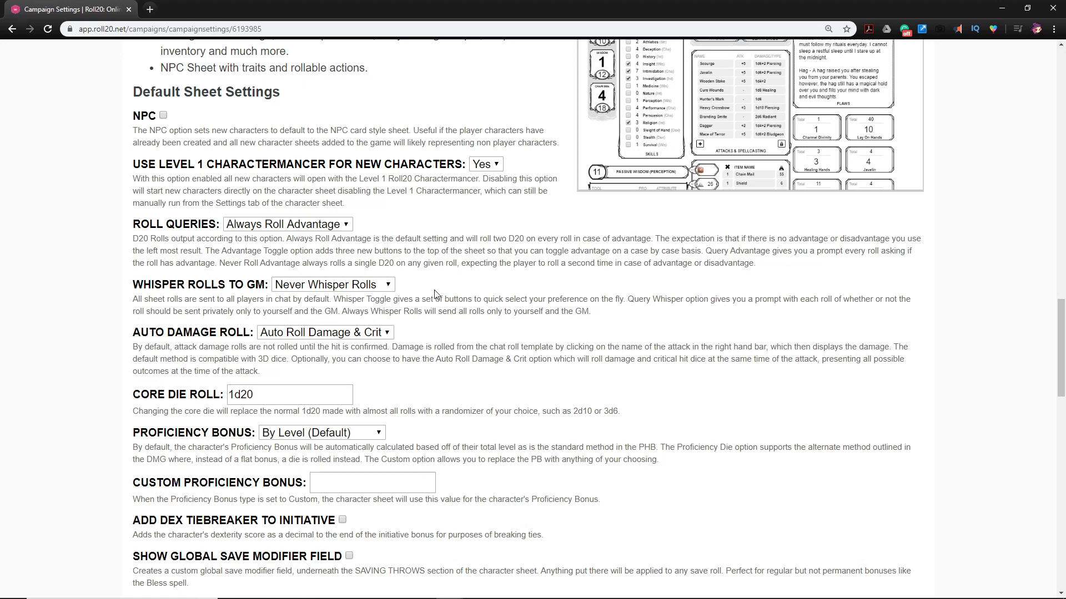
pyautogui.click(358, 292)
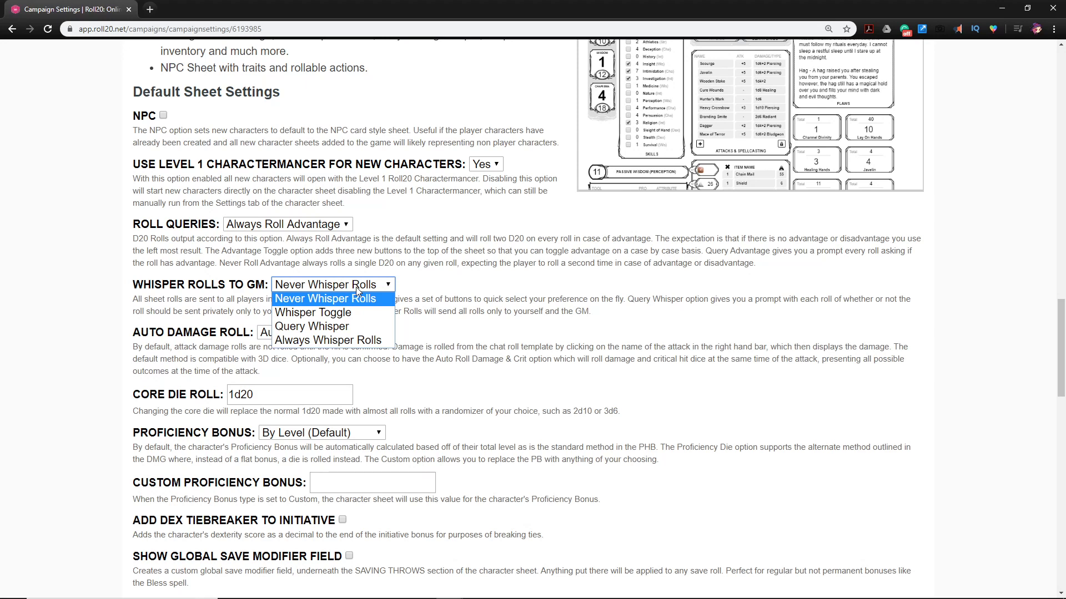
pyautogui.click(311, 314)
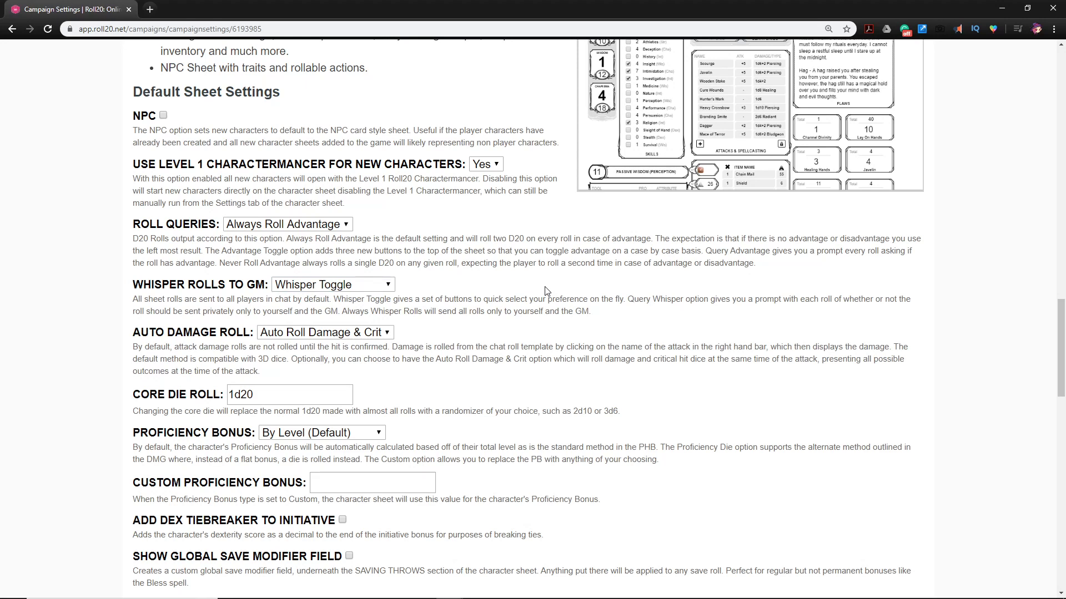
pyautogui.click(343, 284)
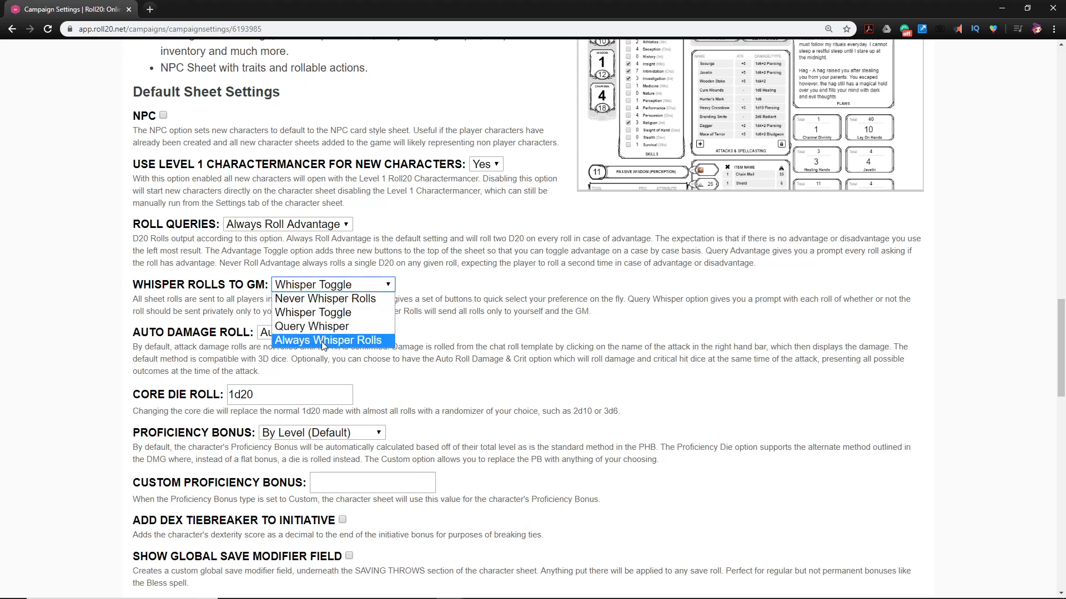
pyautogui.click(335, 313)
# - Examine the Public and To GM whisper buttons on the enlarged sample character sheet
pyautogui.scroll(1, 670, 288)
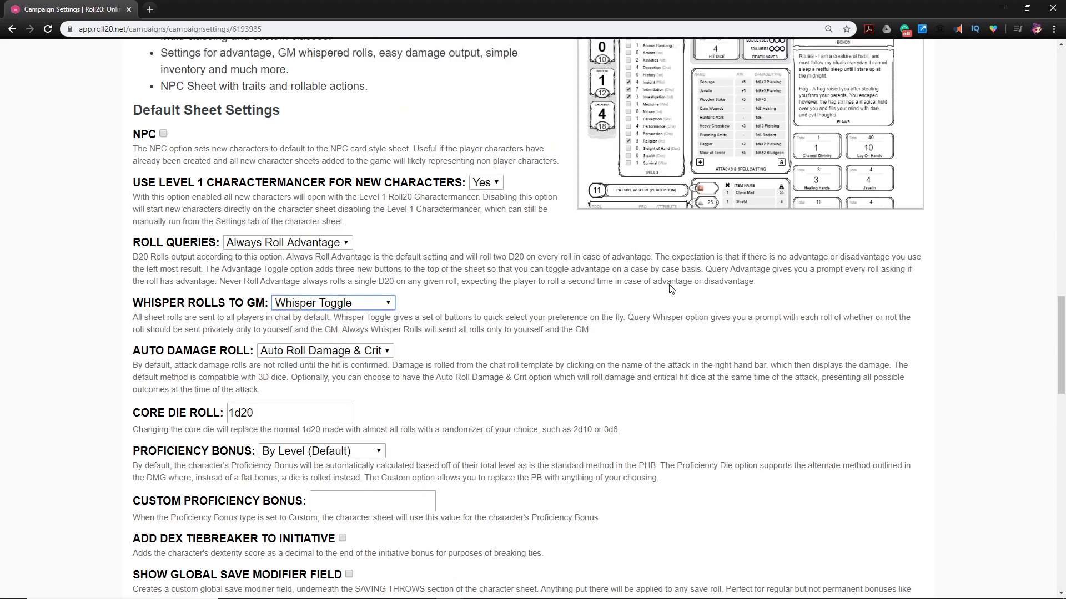
pyautogui.scroll(5, 670, 289)
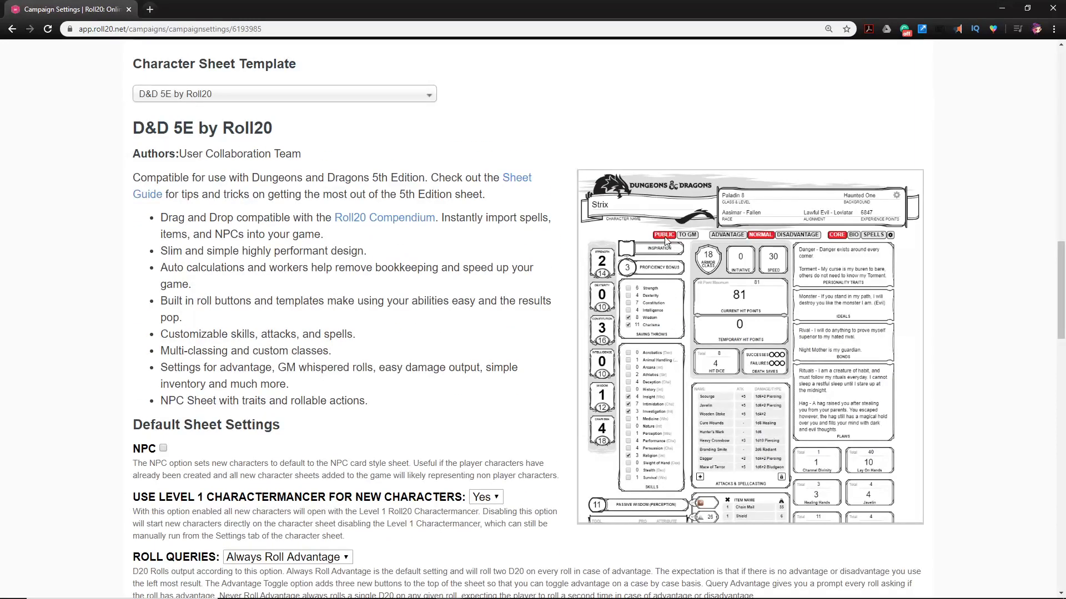
pyautogui.scroll(3, 666, 240)
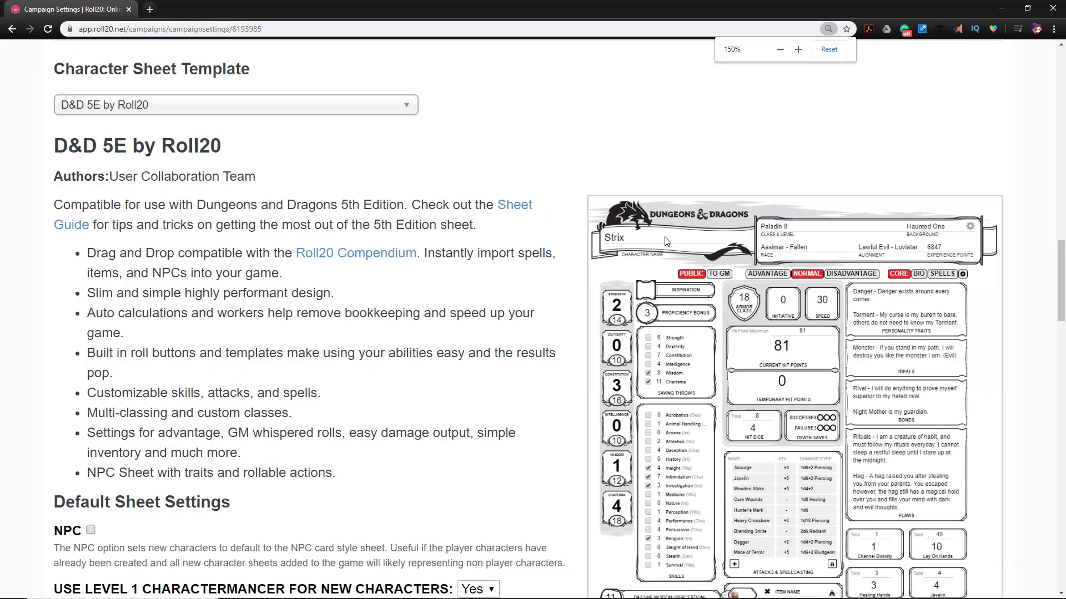
pyautogui.scroll(-4, 546, 305)
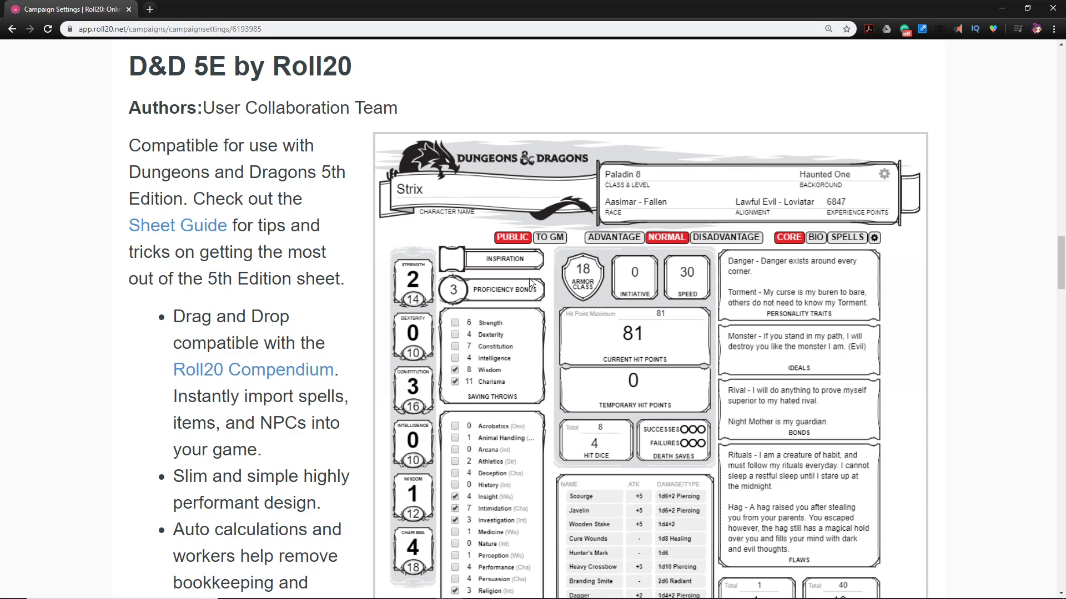
pyautogui.scroll(-3, 530, 283)
pyautogui.scroll(1, 532, 283)
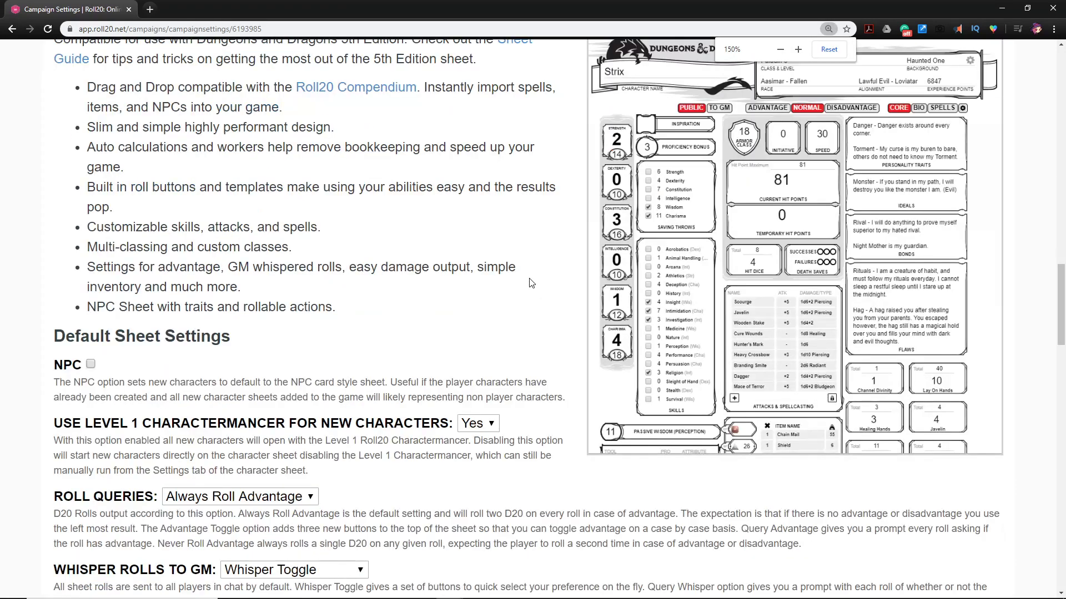
pyautogui.scroll(-1, 524, 332)
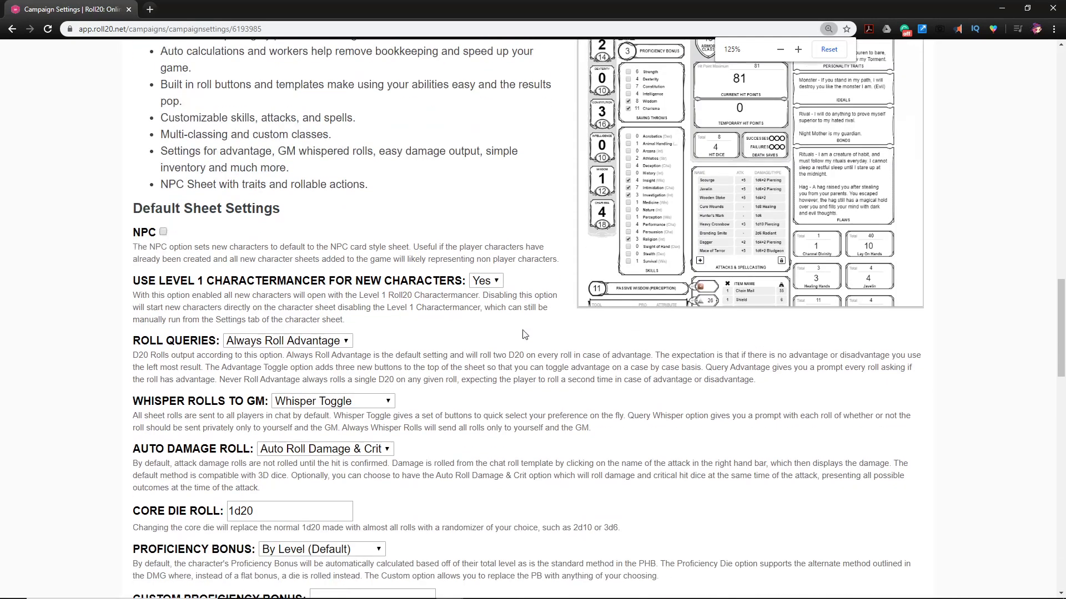
# - Look over the Whisper Rolls to GM choices and set the option to Never Whisper Rolls
pyautogui.scroll(-2, 524, 334)
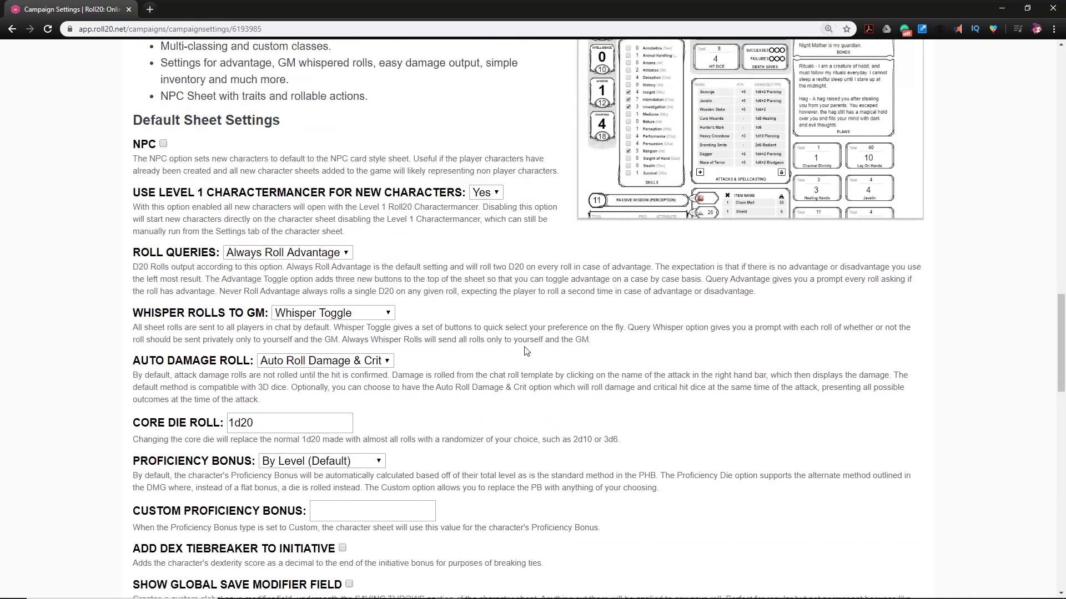
pyautogui.click(387, 314)
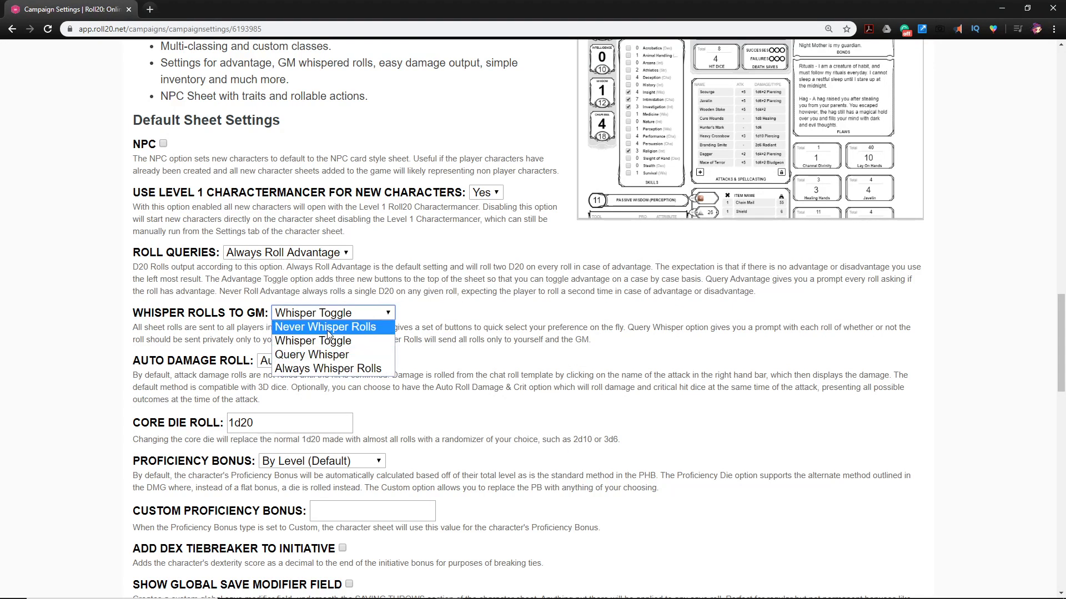
pyautogui.click(444, 310)
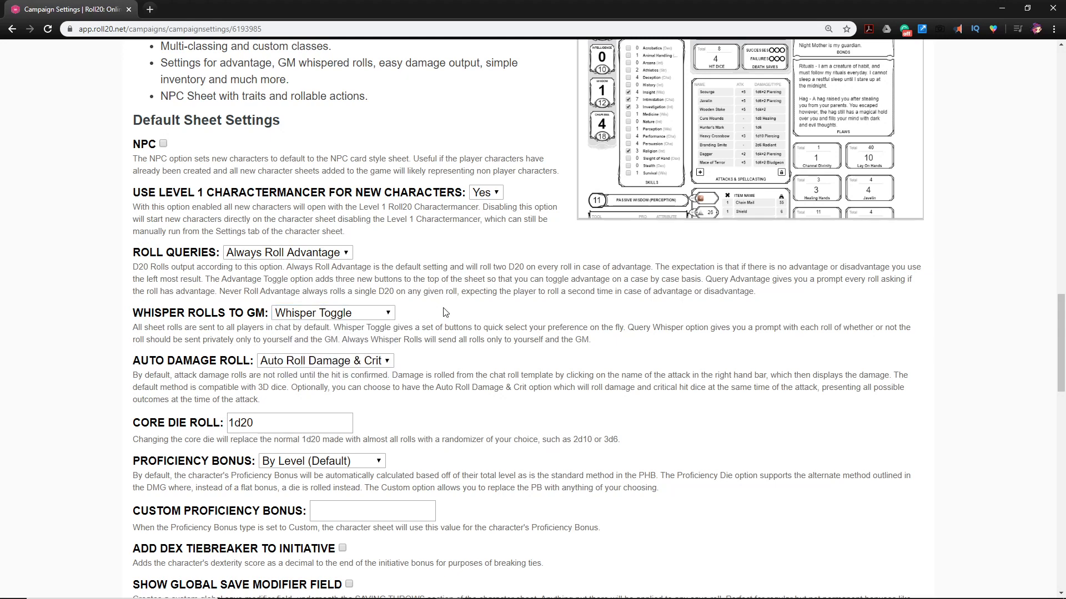
pyautogui.click(372, 318)
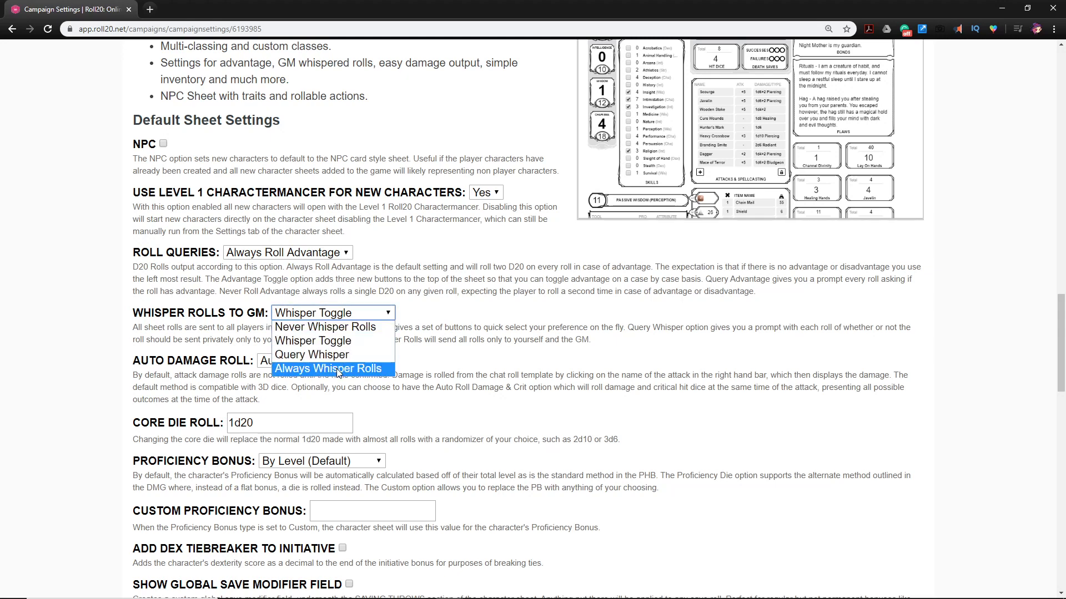
pyautogui.click(342, 328)
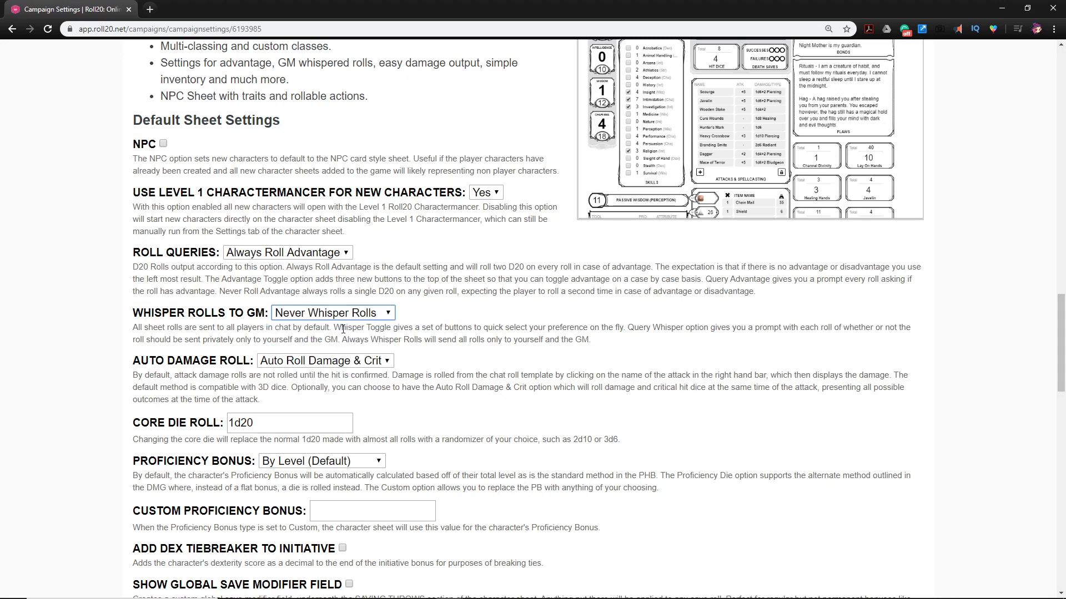
pyautogui.click(450, 323)
# - Switch Auto Damage Roll to Don't Auto Roll Damage and return it to Auto Roll Damage & Crit
pyautogui.click(286, 366)
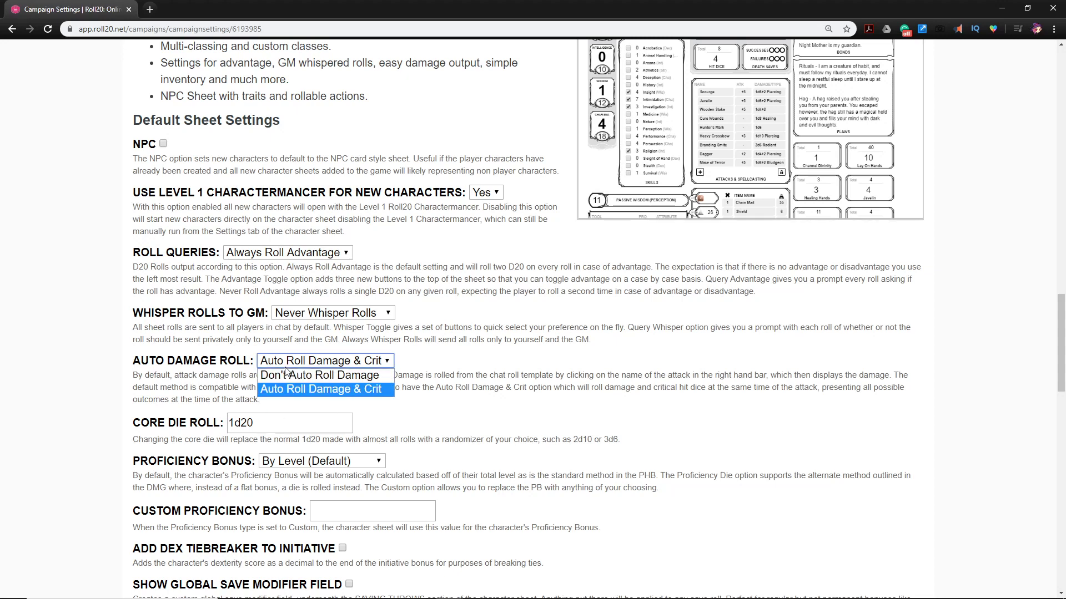
pyautogui.click(310, 381)
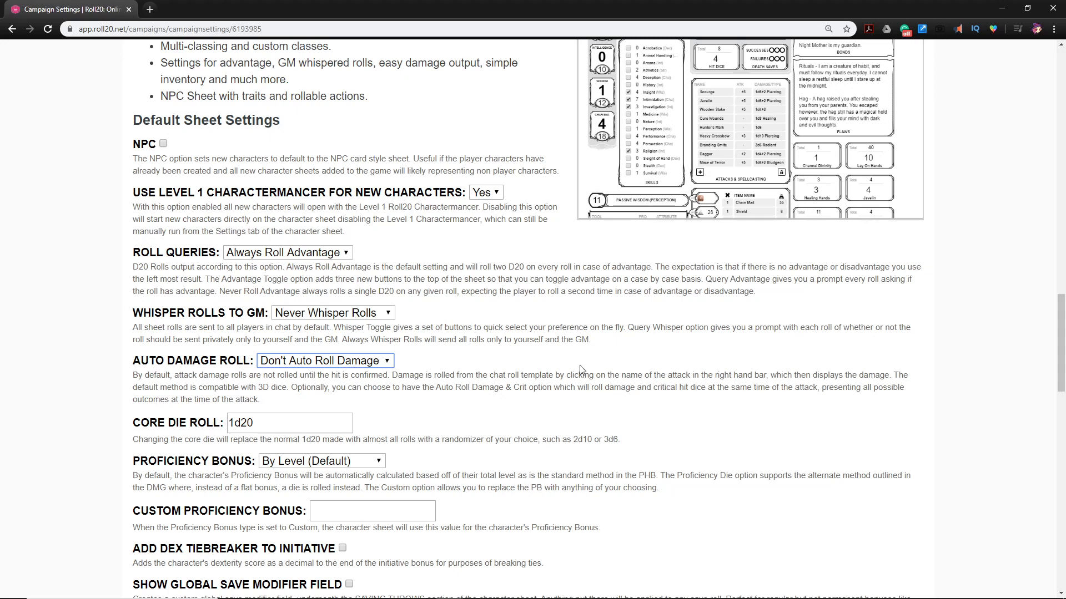
pyautogui.click(301, 364)
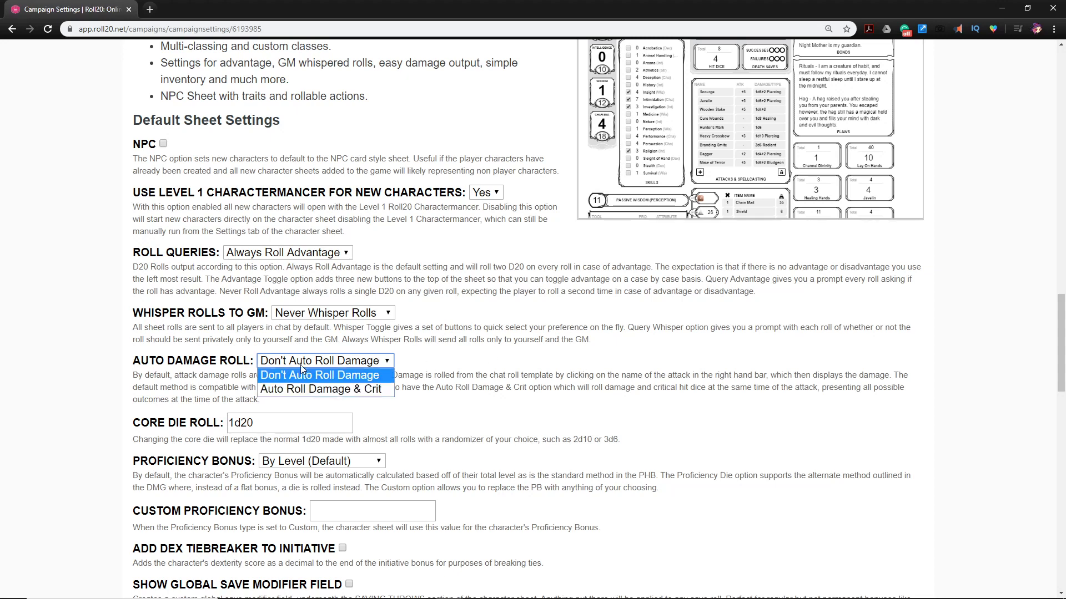
pyautogui.click(327, 391)
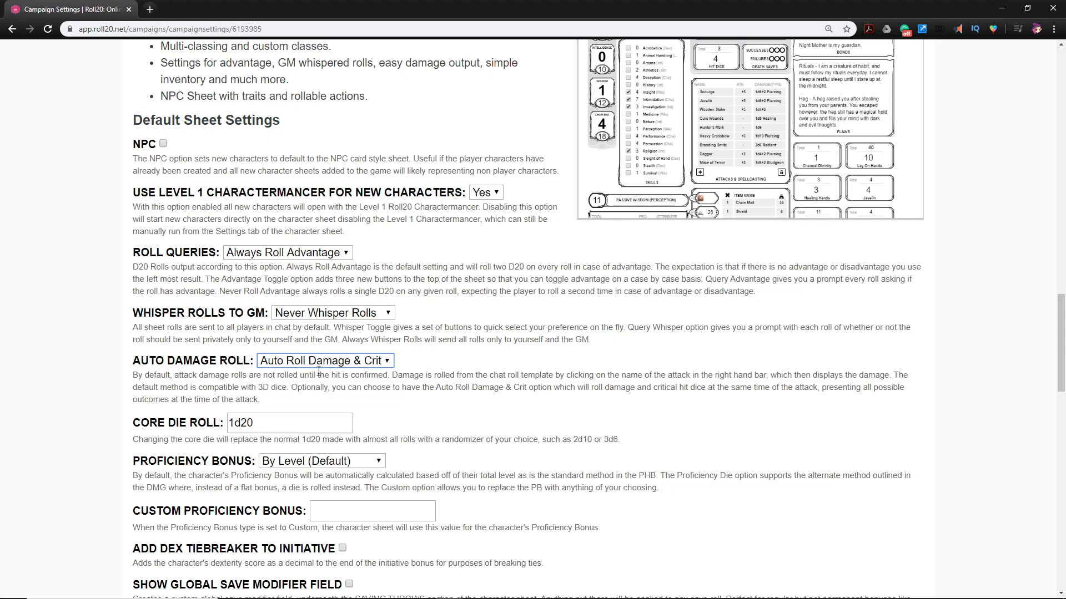
pyautogui.click(438, 356)
# - Enable the Dex tiebreaker for initiative and the global save, skill, attack and damage modifier fields in the default sheet settings
pyautogui.scroll(-5, 431, 307)
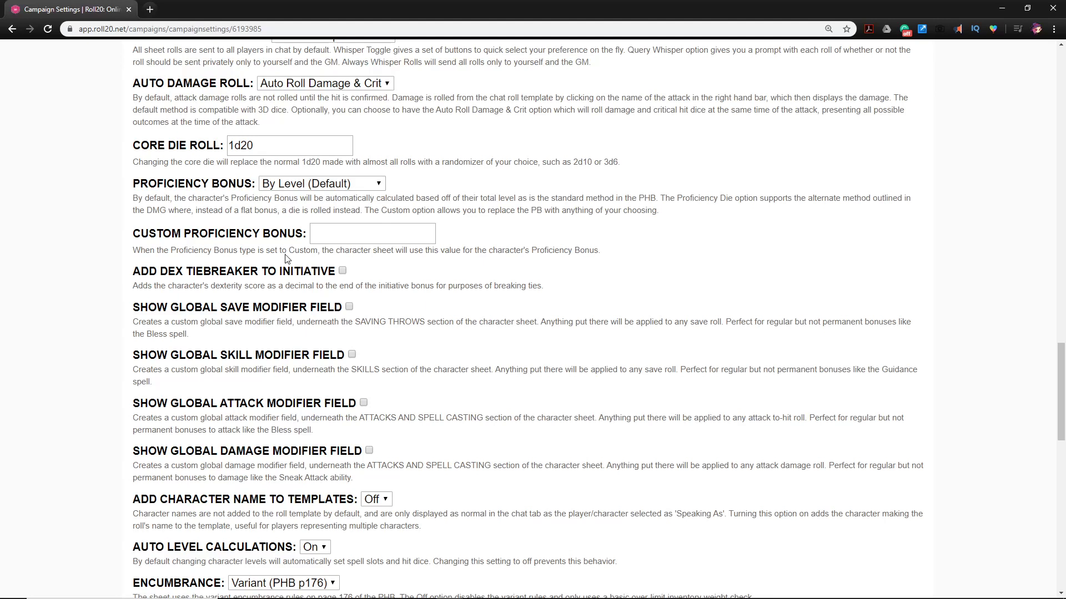
pyautogui.scroll(-1, 219, 176)
pyautogui.scroll(-1, 287, 172)
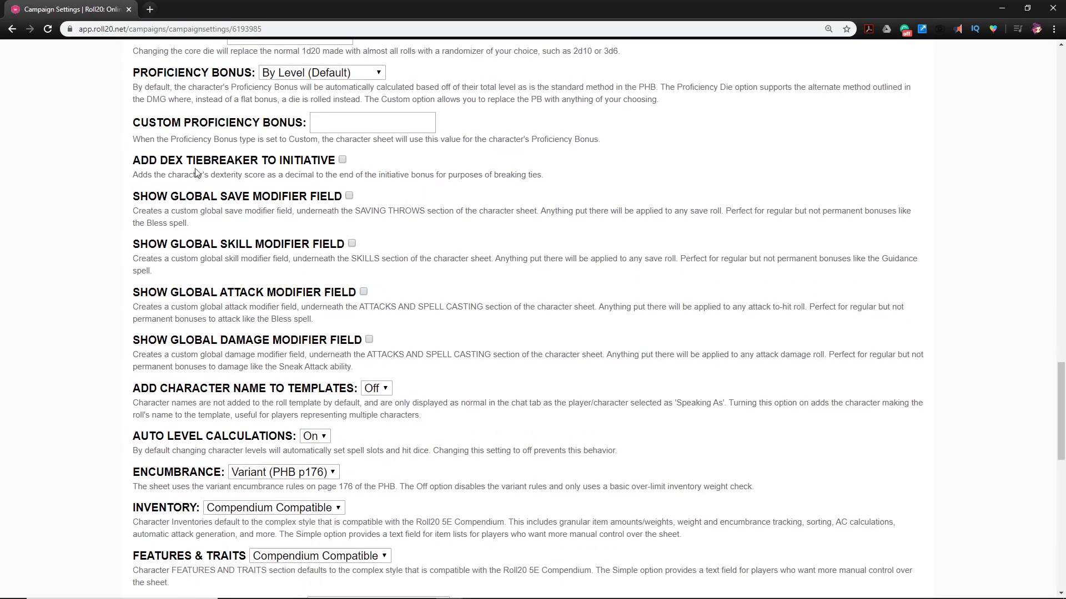
pyautogui.click(343, 161)
pyautogui.click(348, 197)
pyautogui.click(353, 245)
pyautogui.click(364, 292)
pyautogui.click(369, 340)
# - Set Add Character Name to Templates to On
pyautogui.scroll(-3, 437, 317)
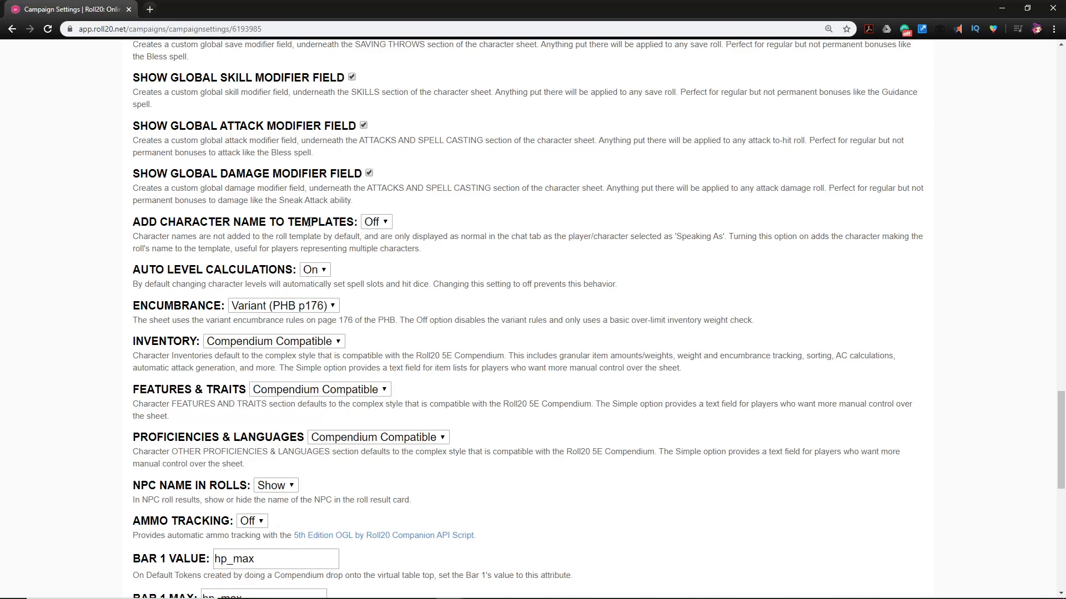
pyautogui.click(370, 225)
pyautogui.click(371, 236)
# - Set NPC Name in Rolls to Hide in the default sheet settings
pyautogui.scroll(-1, 317, 277)
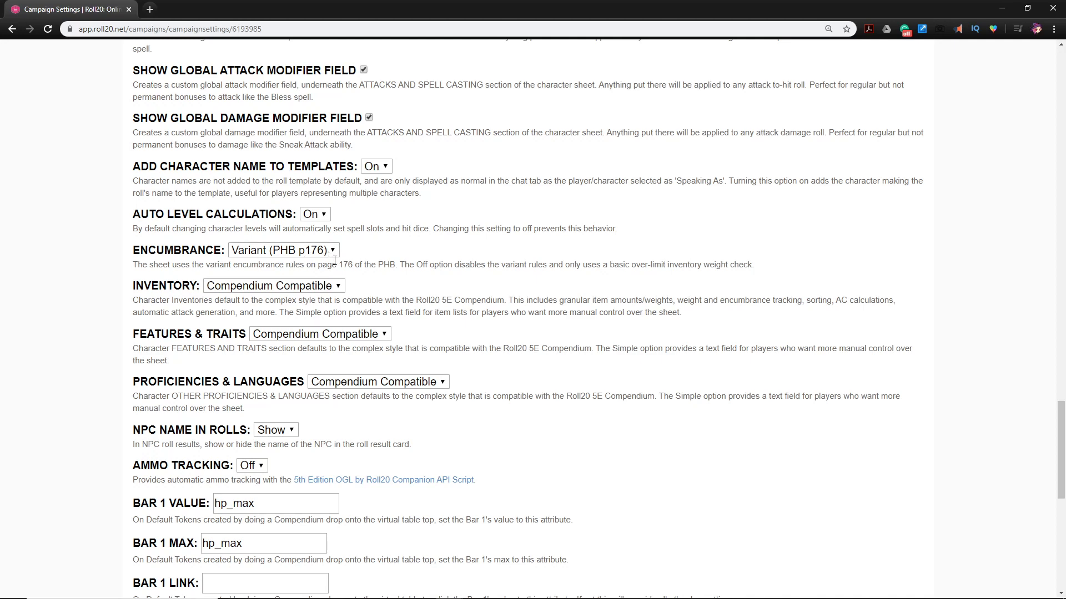
pyautogui.scroll(-2, 335, 260)
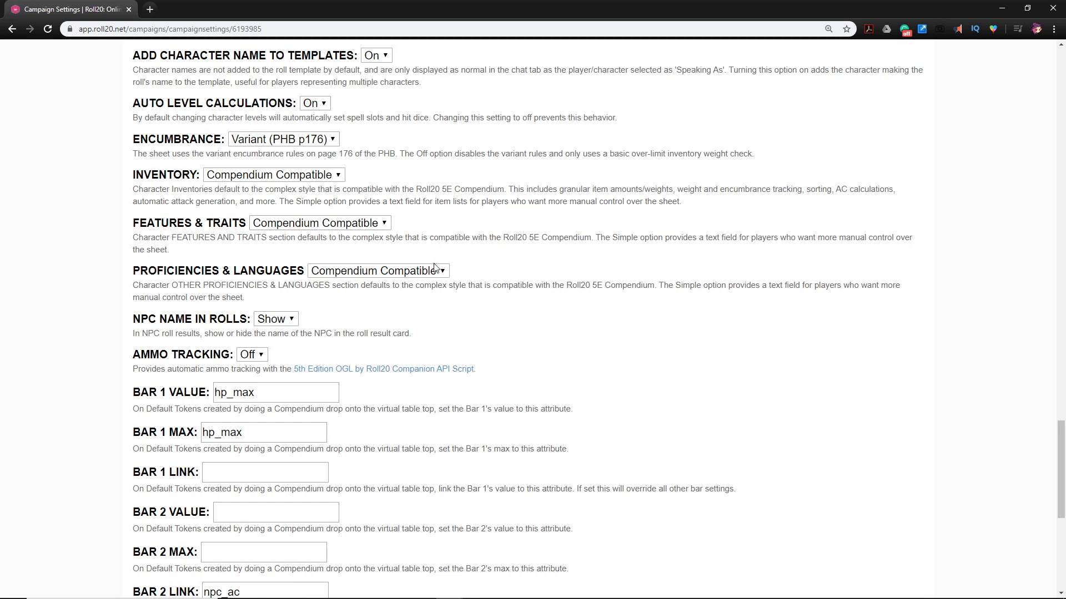
pyautogui.scroll(-2, 388, 308)
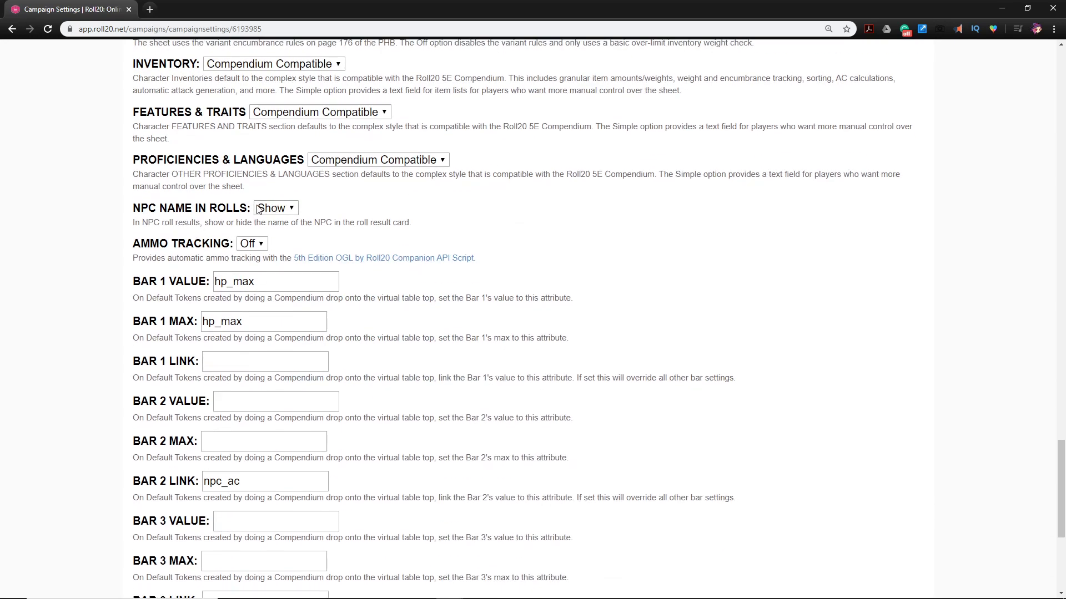
pyautogui.click(276, 208)
pyautogui.click(271, 235)
pyautogui.click(361, 219)
# - Save the changes to the game's character sheet settings
pyautogui.scroll(-4, 232, 311)
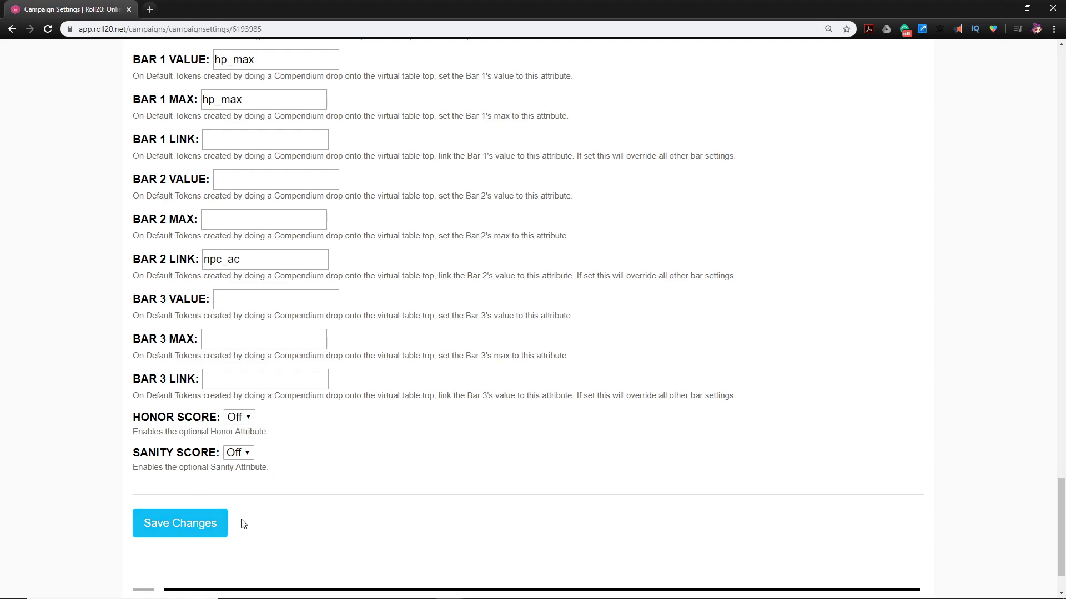
pyautogui.scroll(15, 283, 461)
pyautogui.scroll(-15, 295, 422)
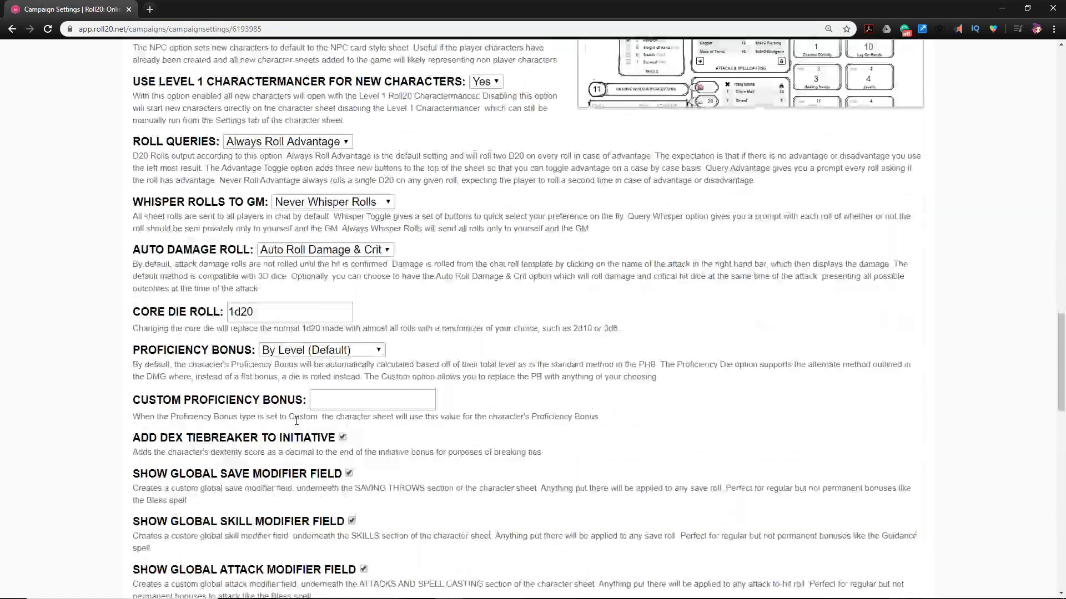
pyautogui.click(202, 457)
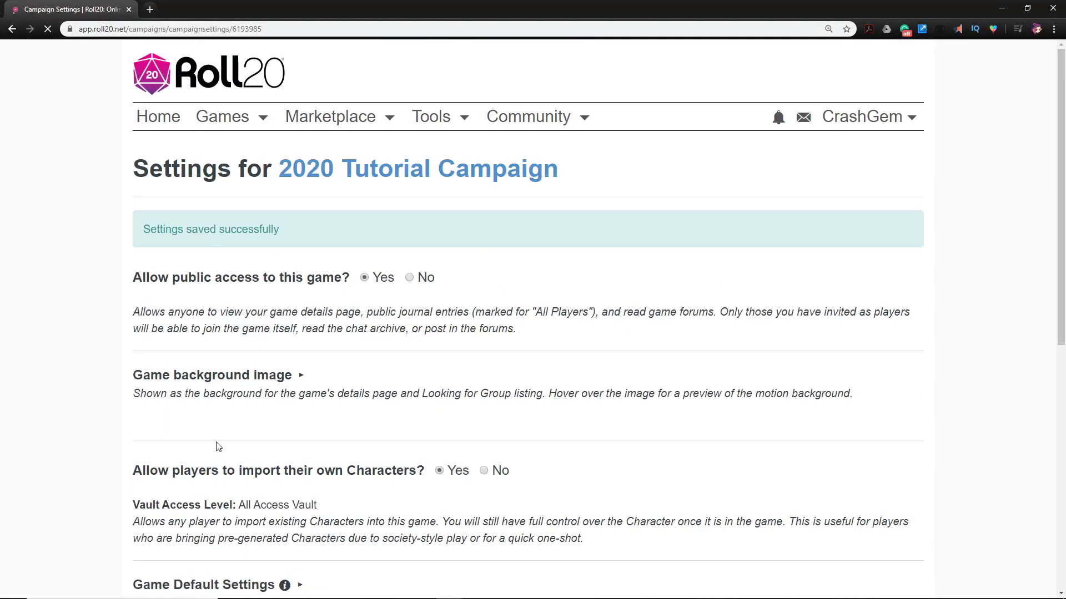
# - Expand the Game Default Settings section of the campaign settings
pyautogui.scroll(-5, 320, 284)
pyautogui.scroll(-20, 329, 311)
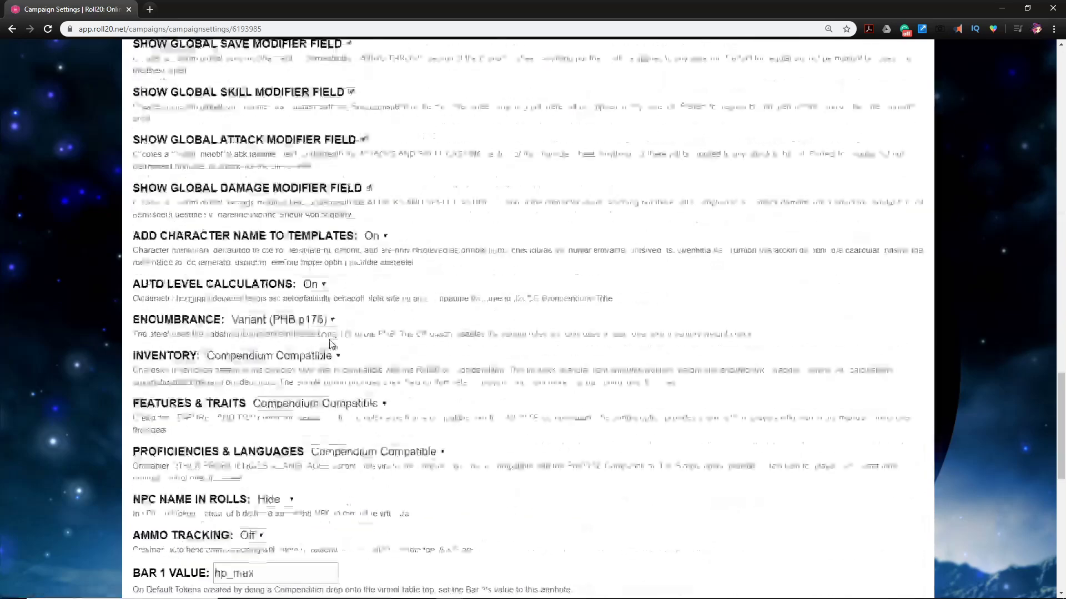
pyautogui.scroll(19, 333, 358)
pyautogui.scroll(8, 333, 344)
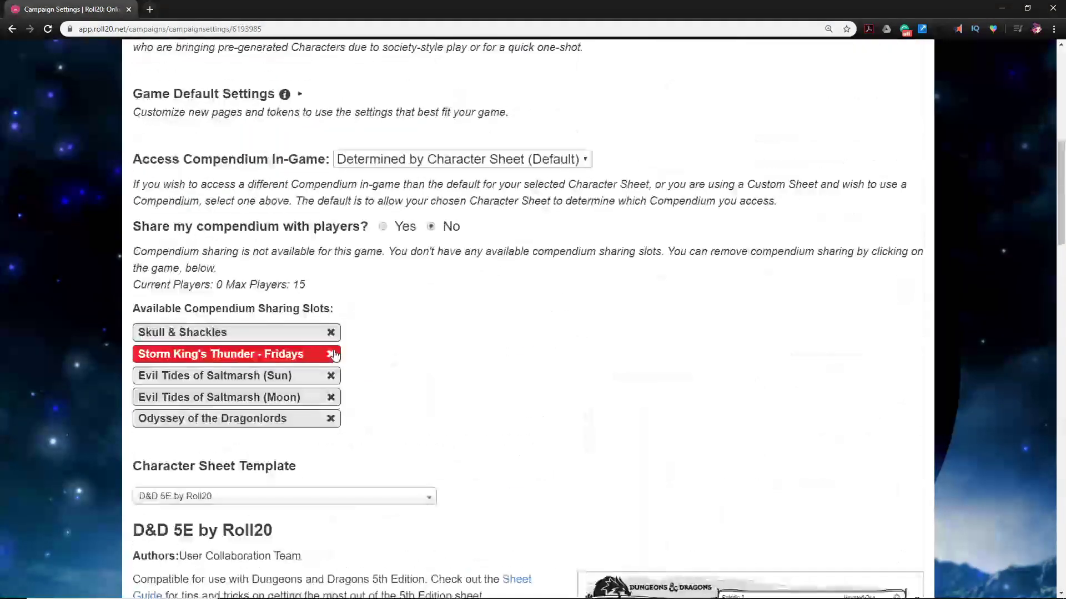
pyautogui.scroll(4, 336, 333)
pyautogui.scroll(3, 336, 316)
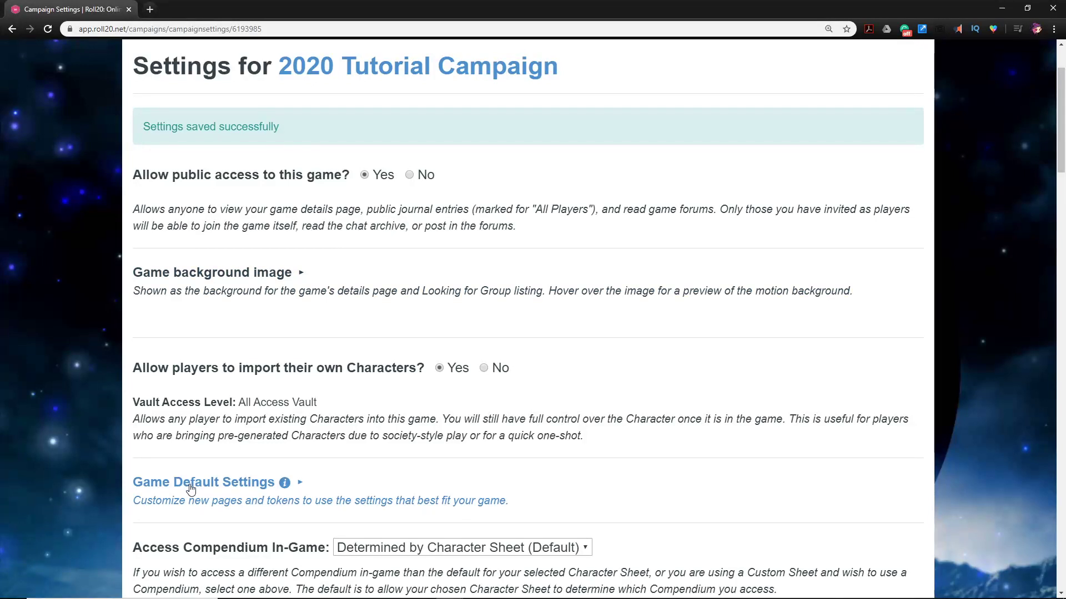
pyautogui.click(191, 486)
# - Set the default page size to 50 wide by 50 high and the page background to dark gray
pyautogui.scroll(-5, 305, 409)
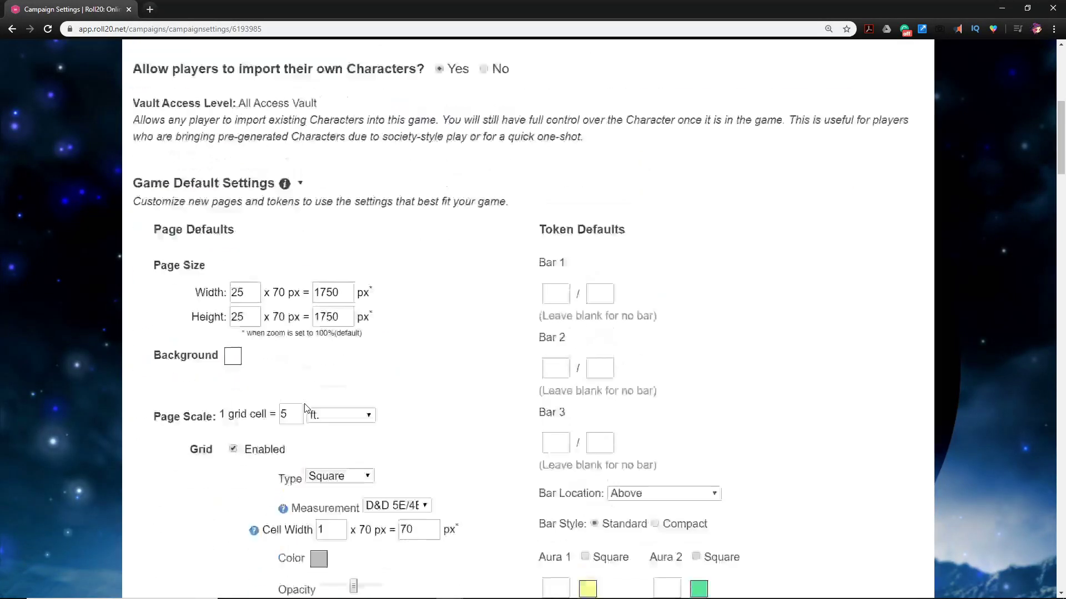
pyautogui.scroll(-1, 305, 409)
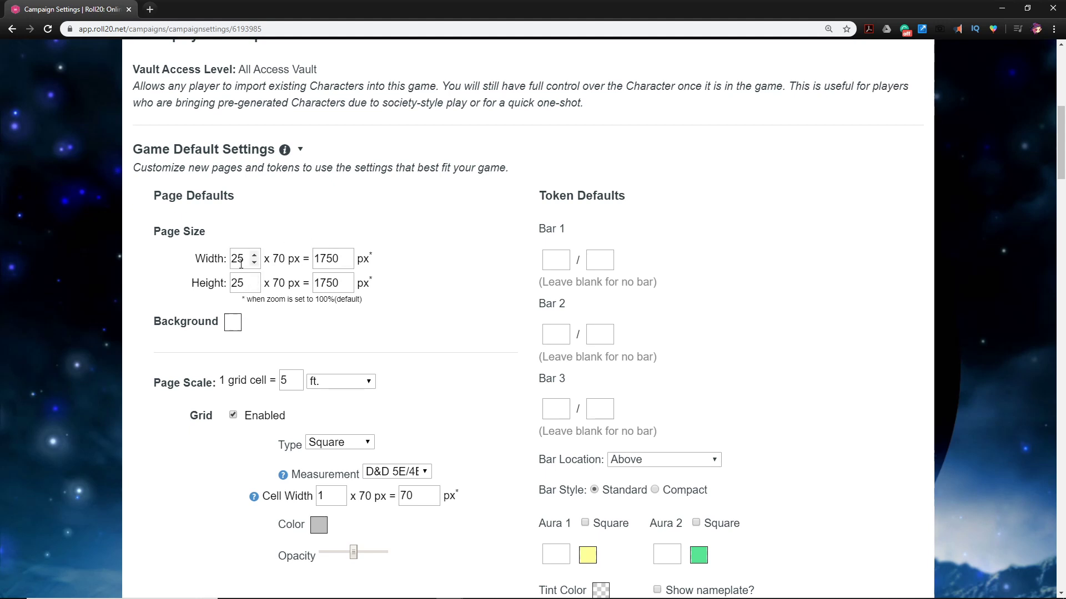
pyautogui.moveTo(244, 259); pyautogui.dragTo(233, 254)
pyautogui.press('Tab')
pyautogui.press('Tab')
pyautogui.moveTo(245, 259); pyautogui.dragTo(238, 259)
pyautogui.write('50')
pyautogui.moveTo(243, 283); pyautogui.dragTo(231, 280)
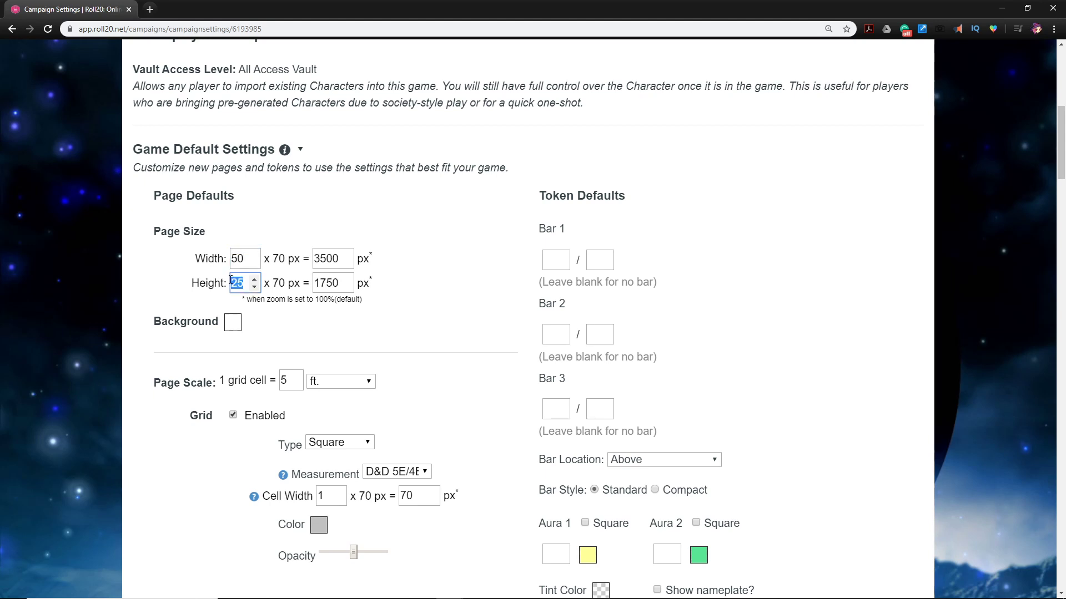
pyautogui.write('50')
pyautogui.click(171, 269)
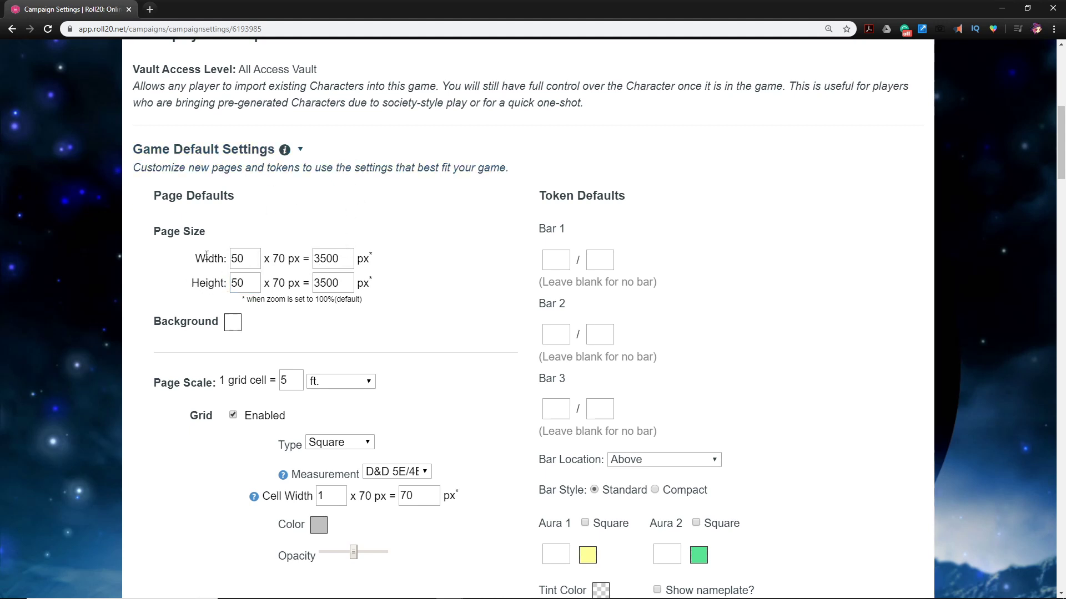
pyautogui.click(232, 325)
pyautogui.click(255, 353)
# - Review the remaining page and token defaults and save the game defaults
pyautogui.scroll(-10, 391, 306)
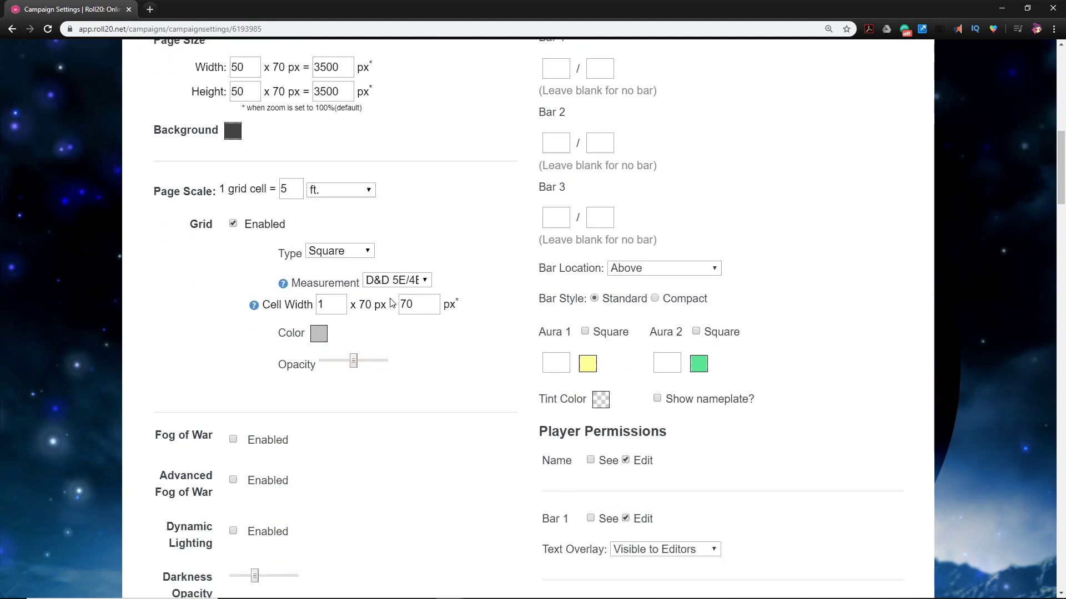
pyautogui.scroll(-8, 390, 304)
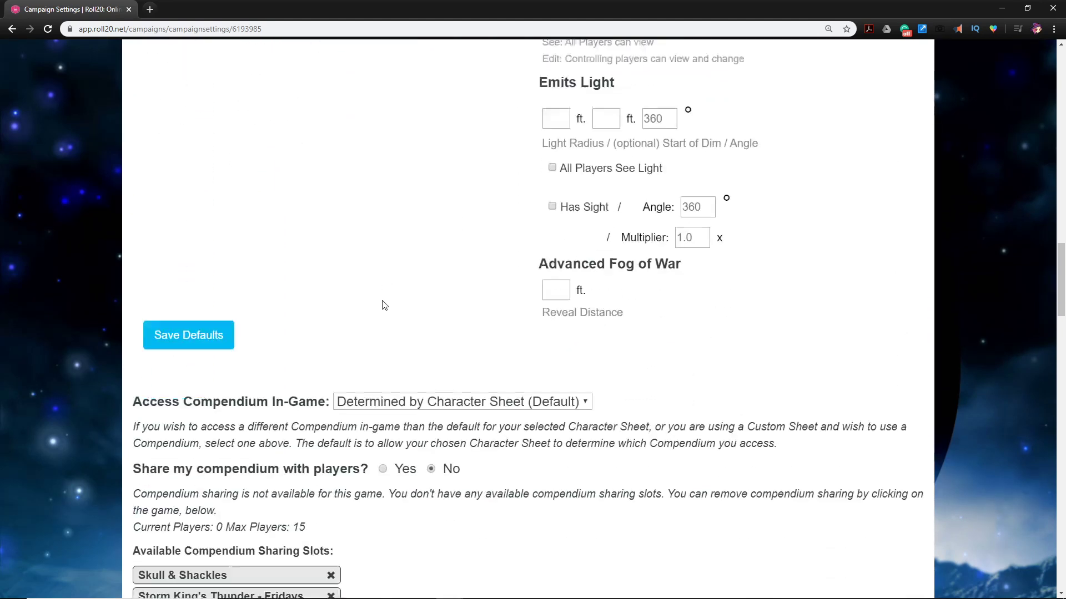
pyautogui.scroll(10, 383, 304)
pyautogui.scroll(8, 389, 300)
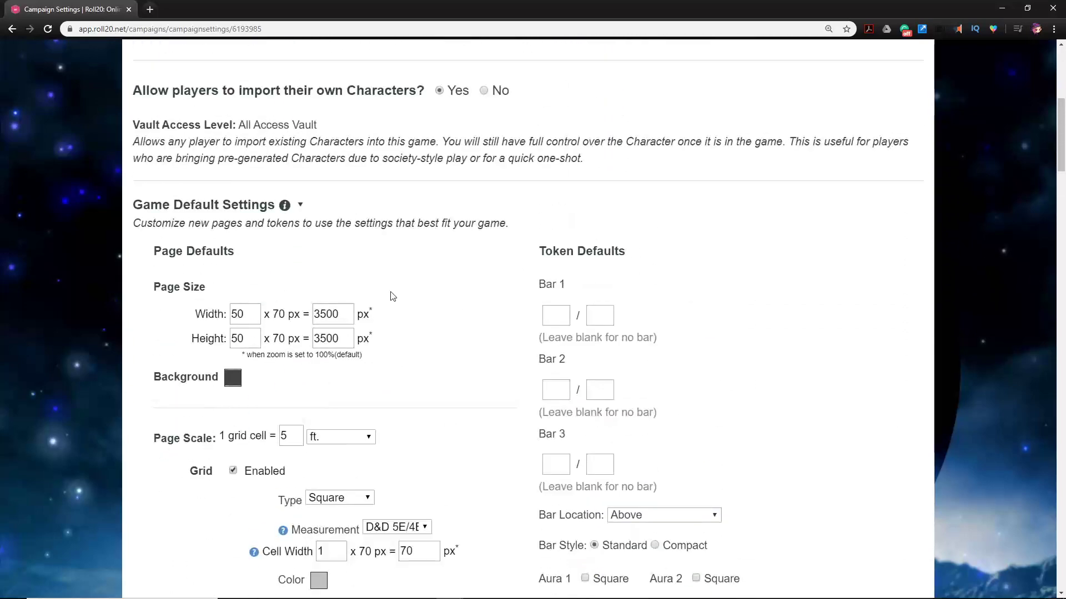
pyautogui.scroll(-6, 499, 244)
pyautogui.scroll(-12, 522, 248)
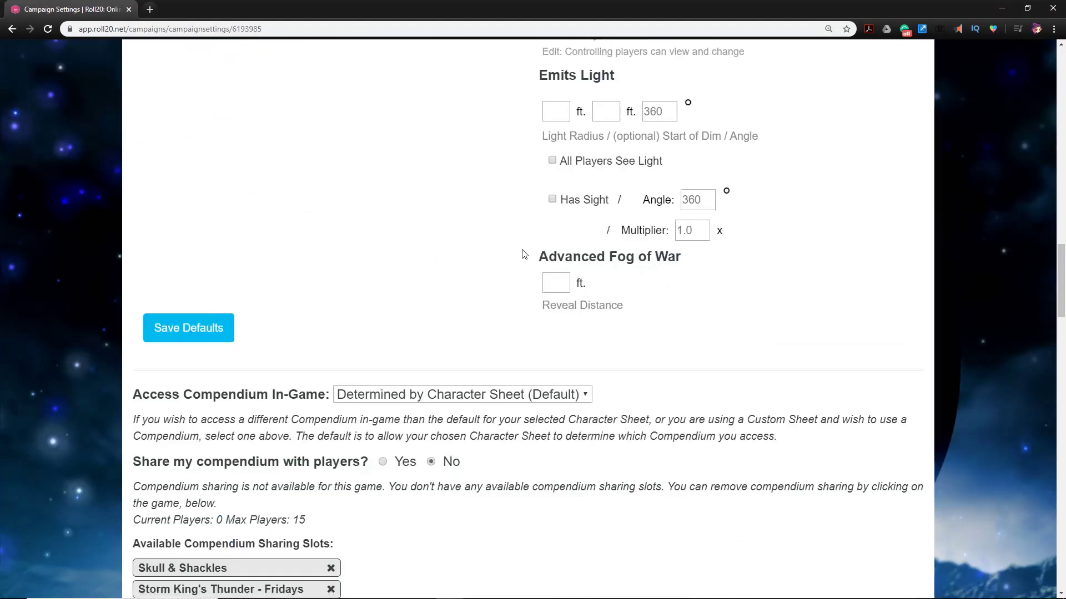
pyautogui.scroll(13, 433, 266)
pyautogui.scroll(8, 411, 266)
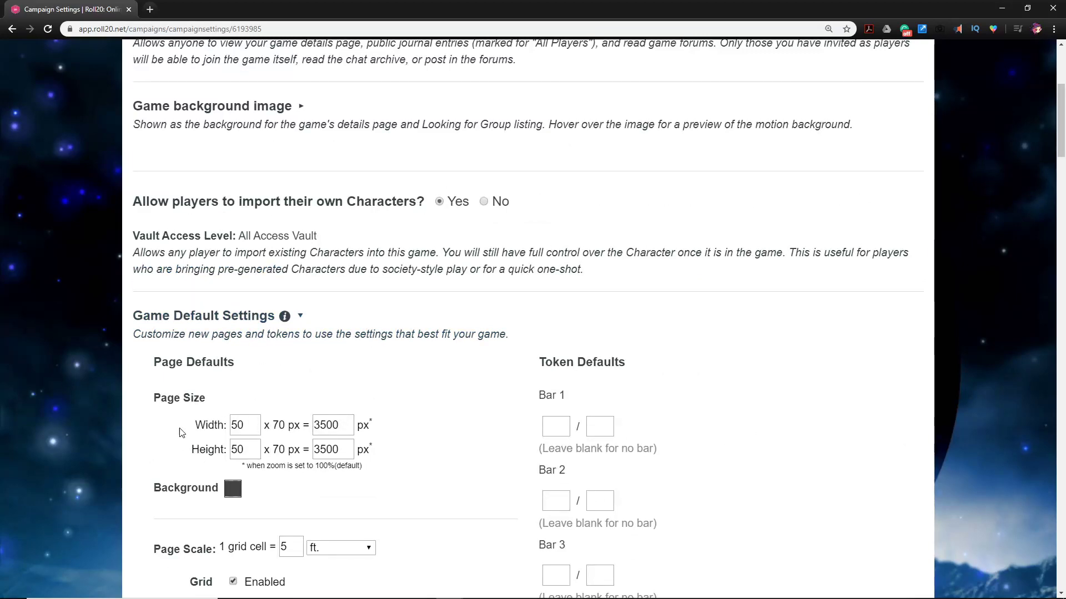
pyautogui.scroll(-20, 233, 362)
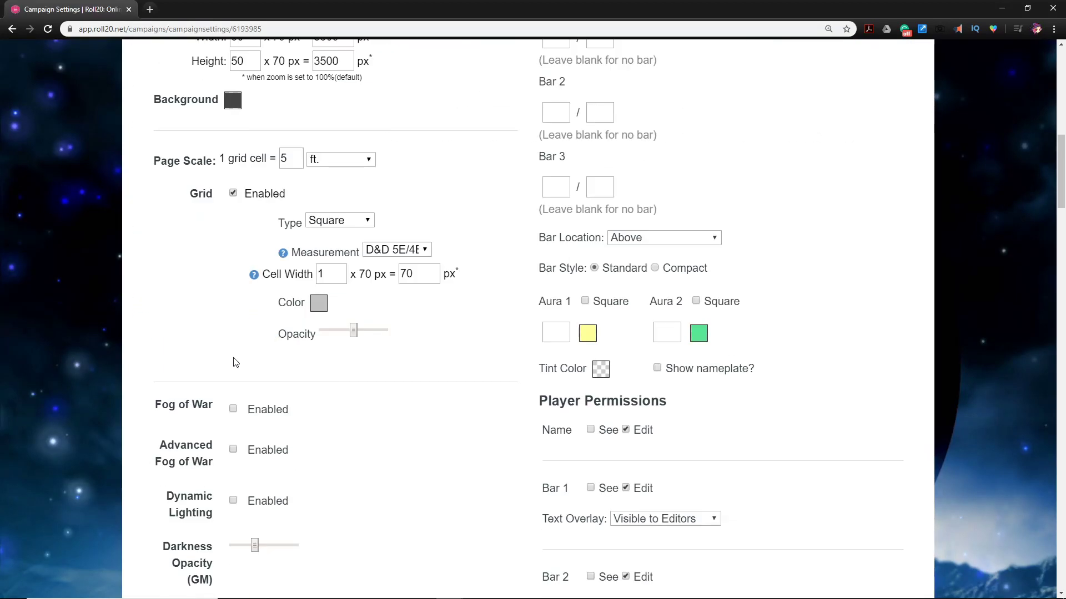
pyautogui.click(192, 441)
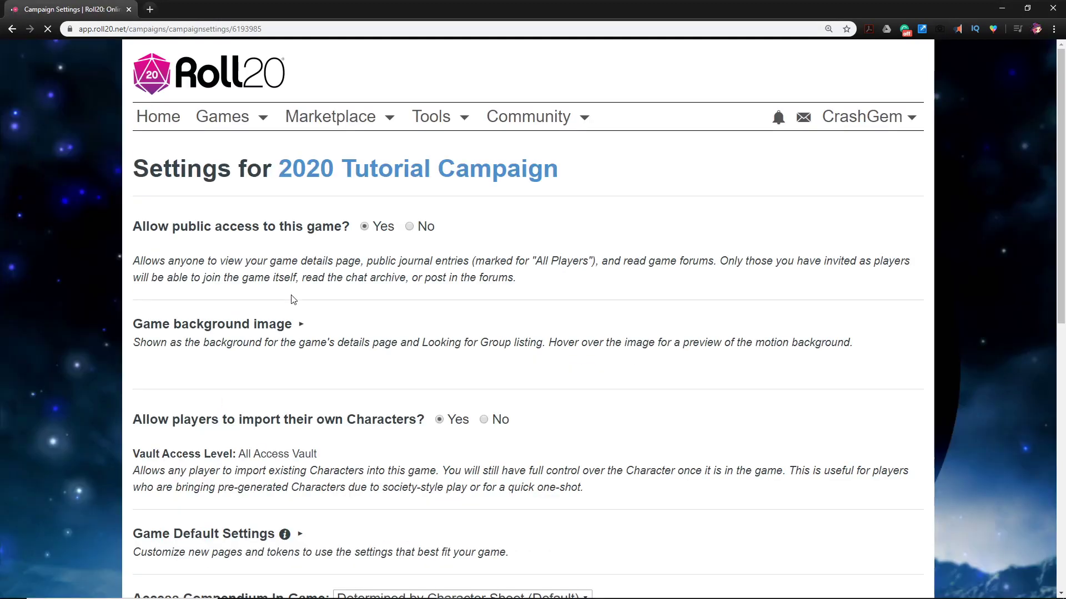
# - Look over the campaign settings once more and return to the 2020 Tutorial Campaign details page
pyautogui.scroll(-5, 444, 283)
pyautogui.scroll(-20, 444, 283)
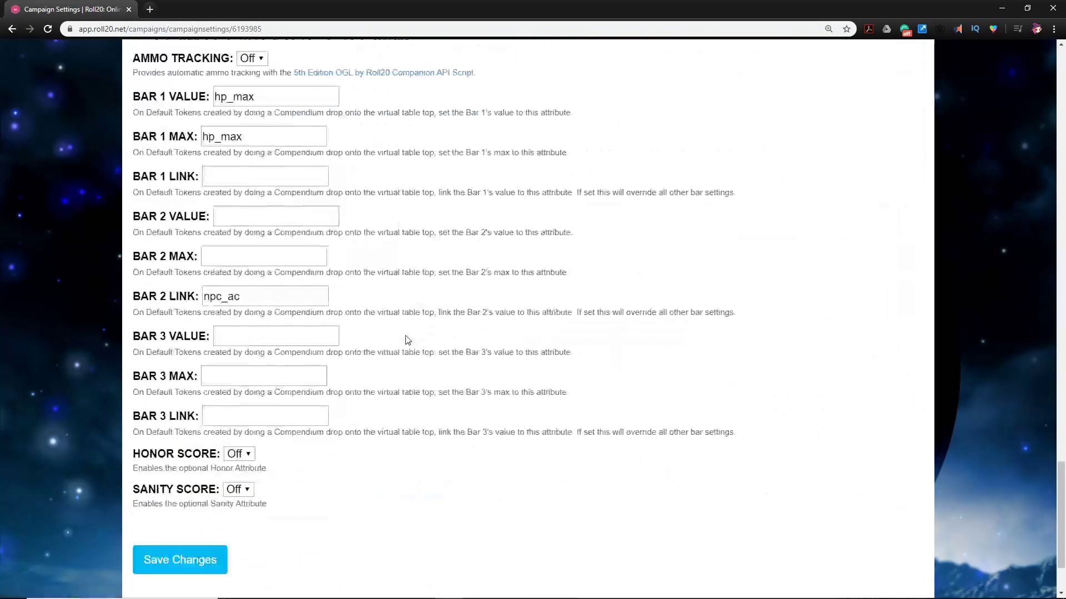
pyautogui.scroll(20, 408, 340)
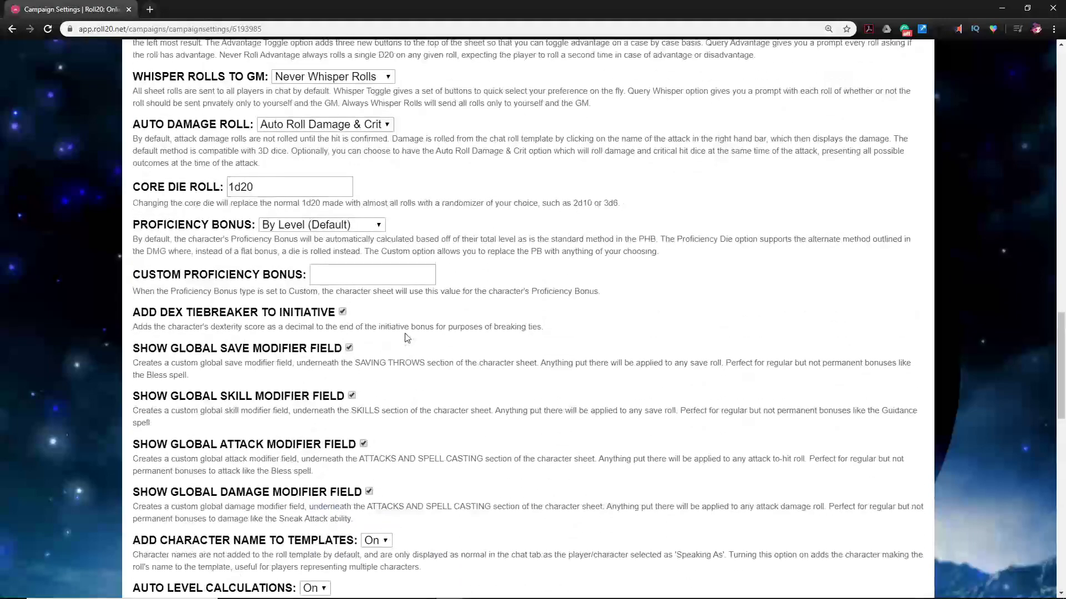
pyautogui.scroll(20, 404, 339)
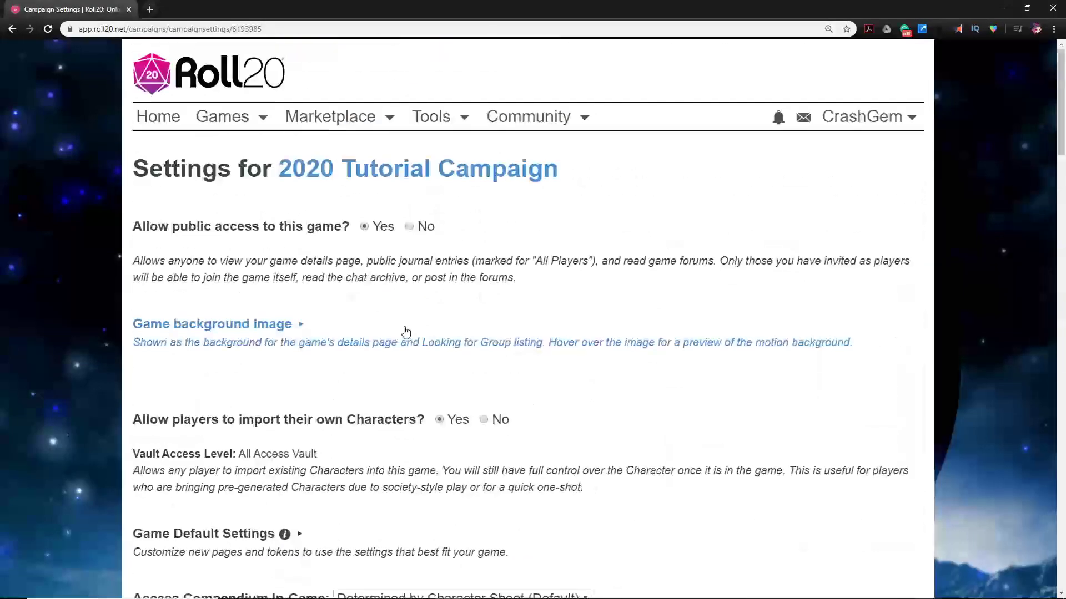
pyautogui.click(379, 177)
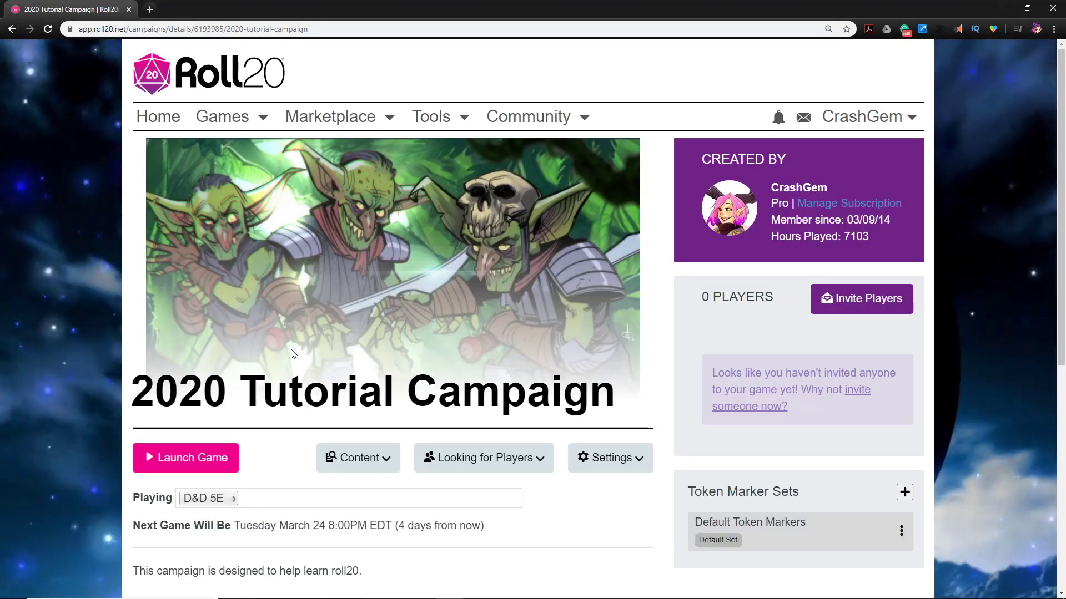
# - Launch the 2020 Tutorial Campaign game from its details page
pyautogui.moveTo(351, 258)
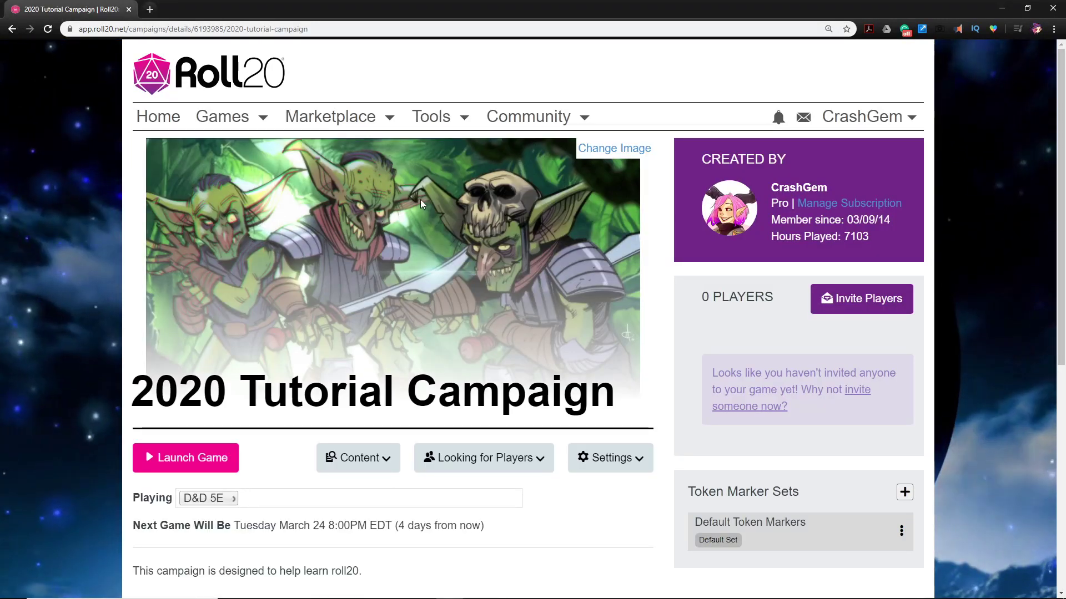
pyautogui.scroll(-2, 447, 256)
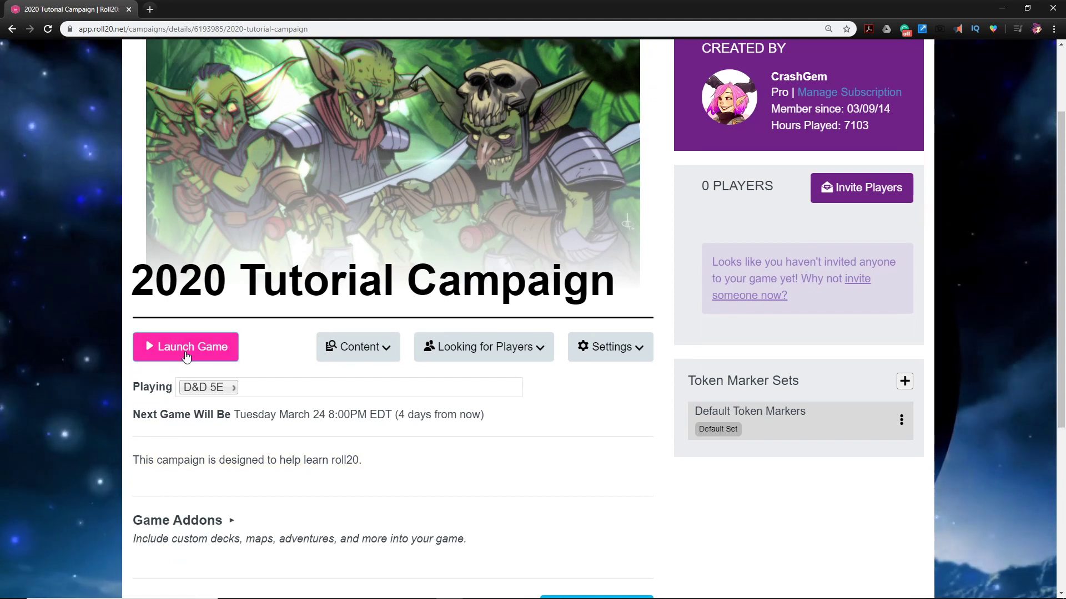
pyautogui.click(197, 357)
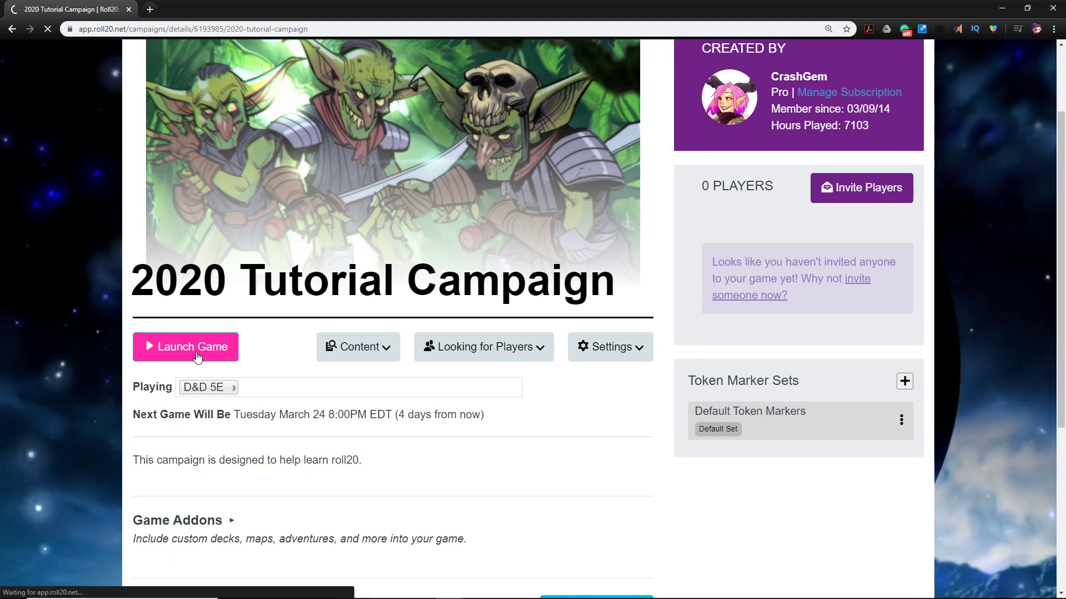